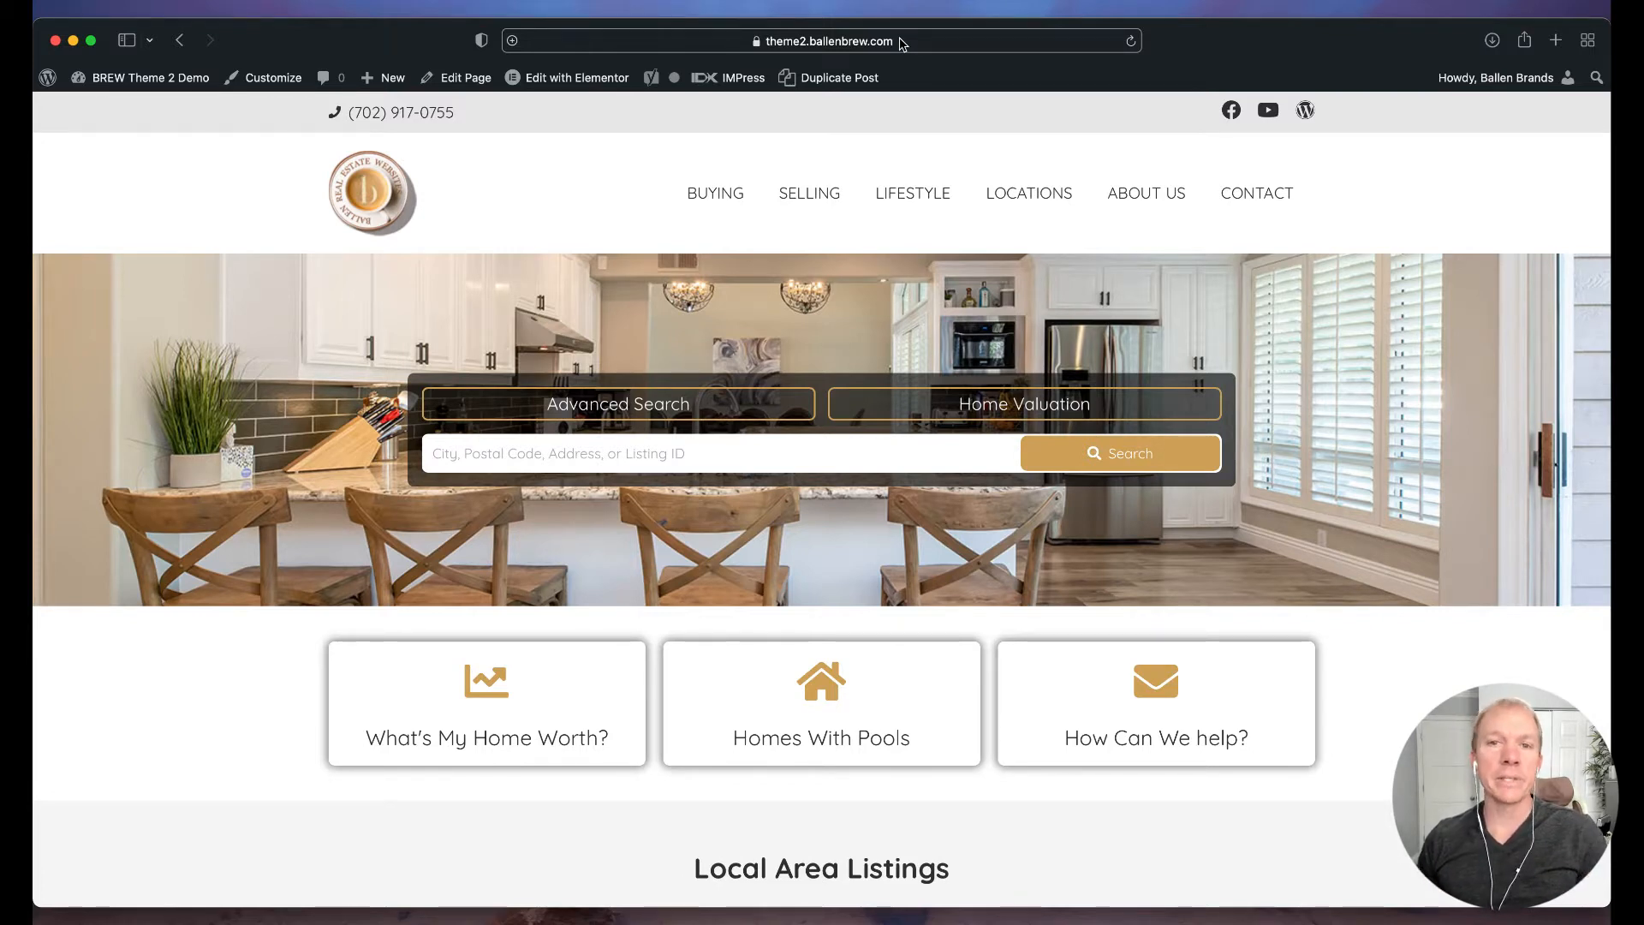
Load the nonexistent address /asdasdf on the site and examine the layout of its current 404 error page.
left_click(901, 43)
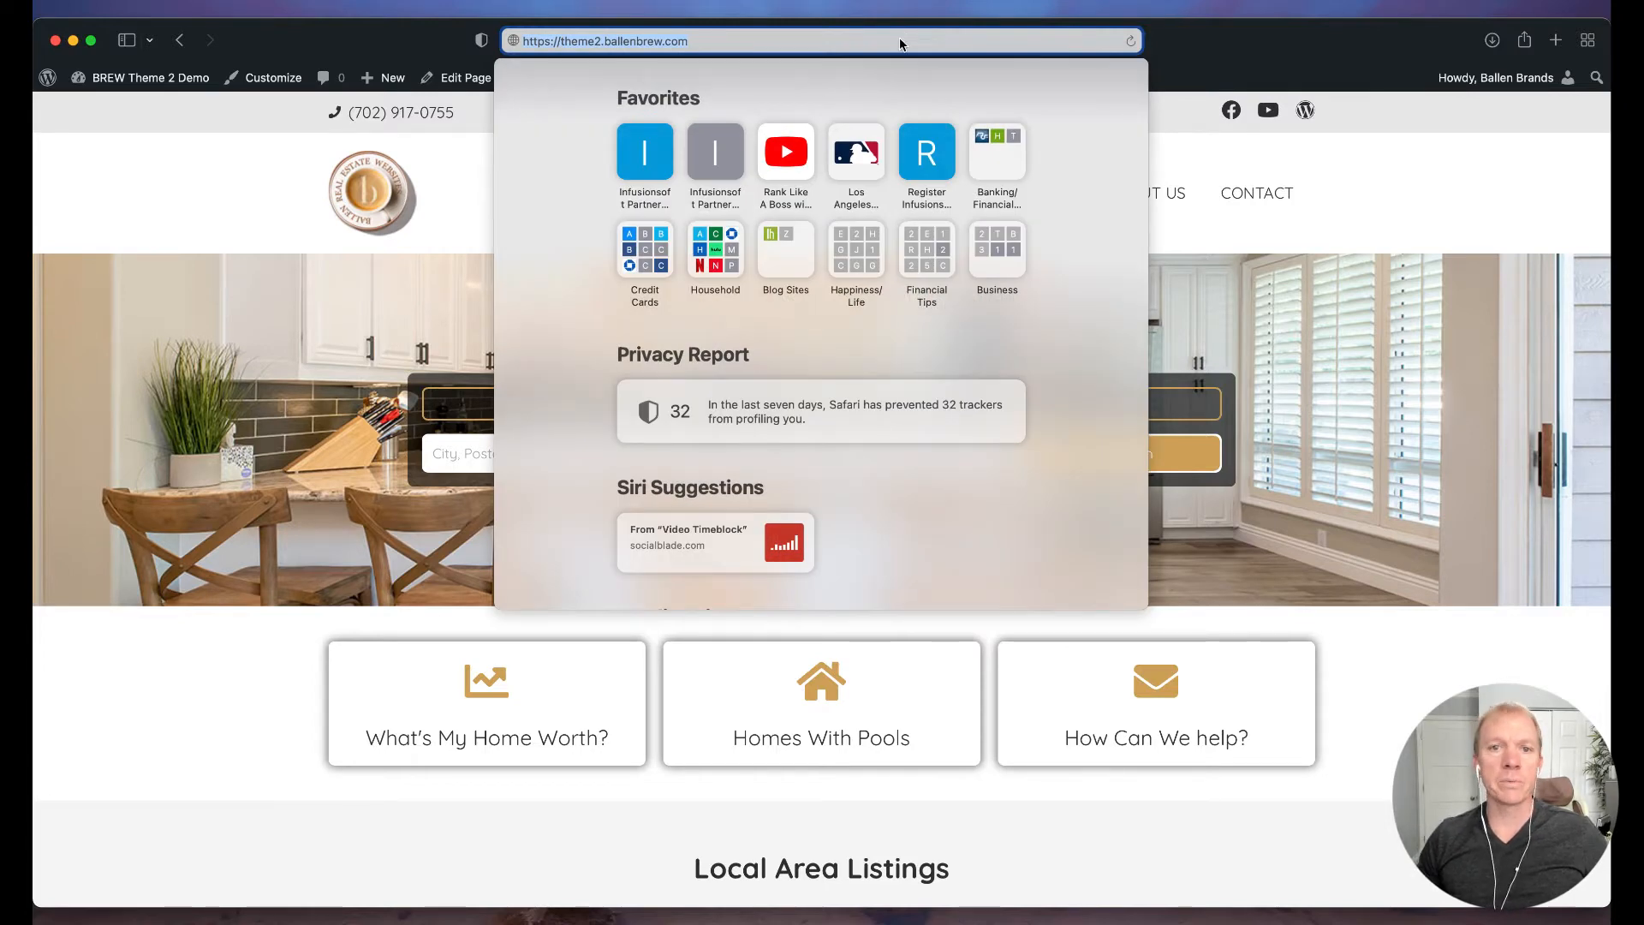
left_click(900, 43)
type("/asdasdf")
key("Return")
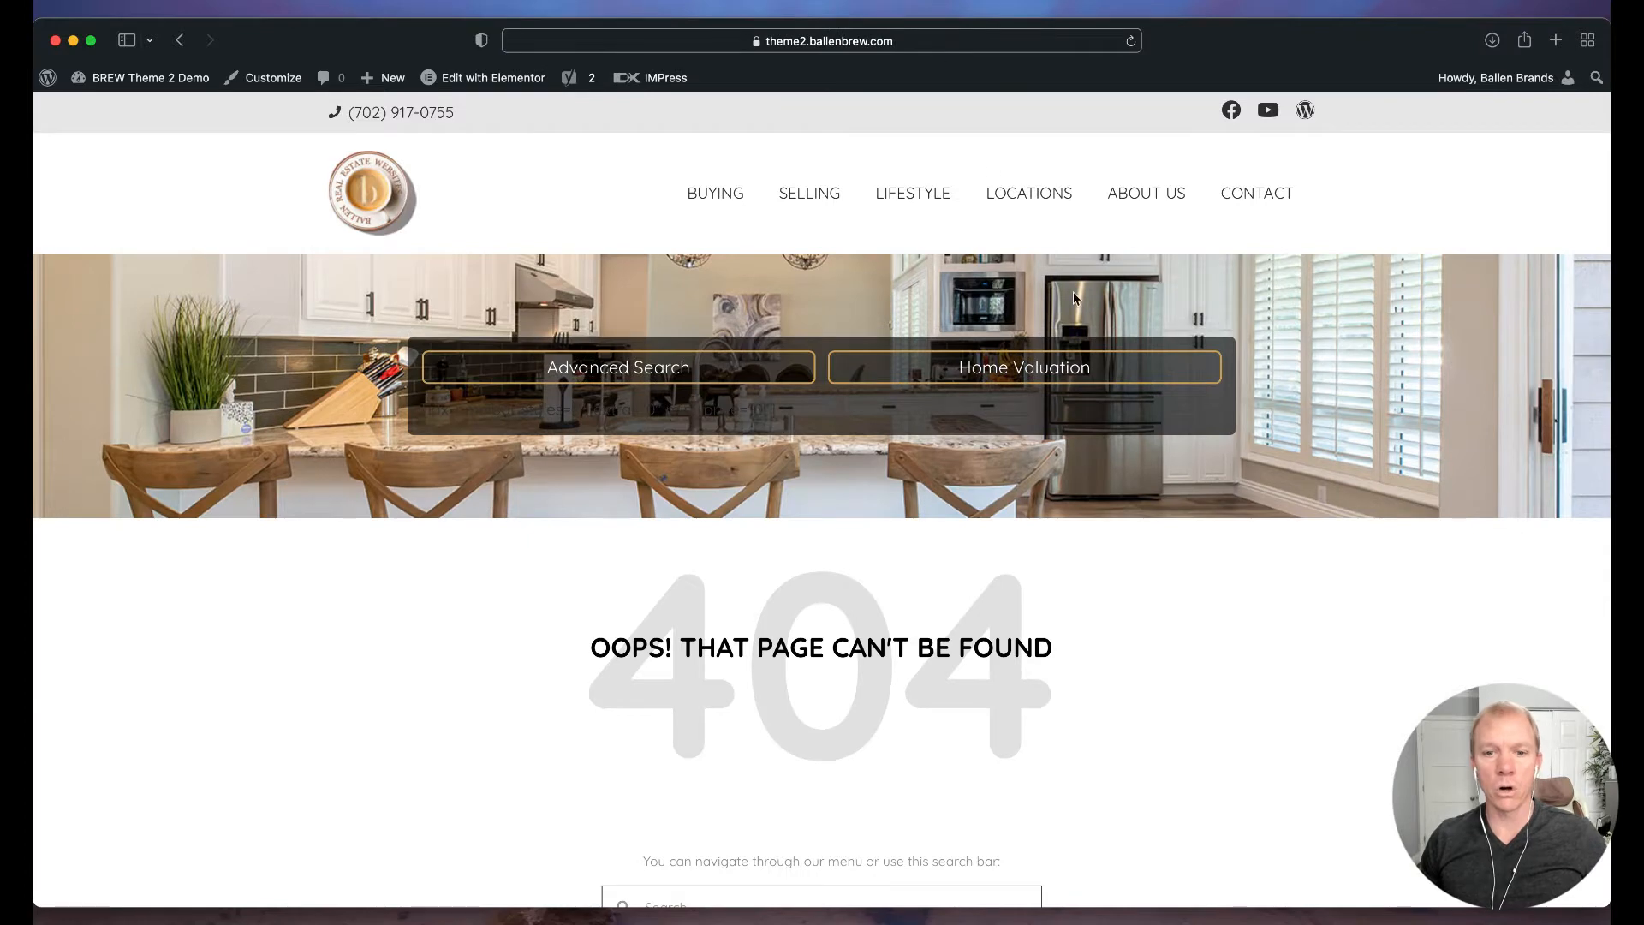
scroll(1075, 330, "down", 5)
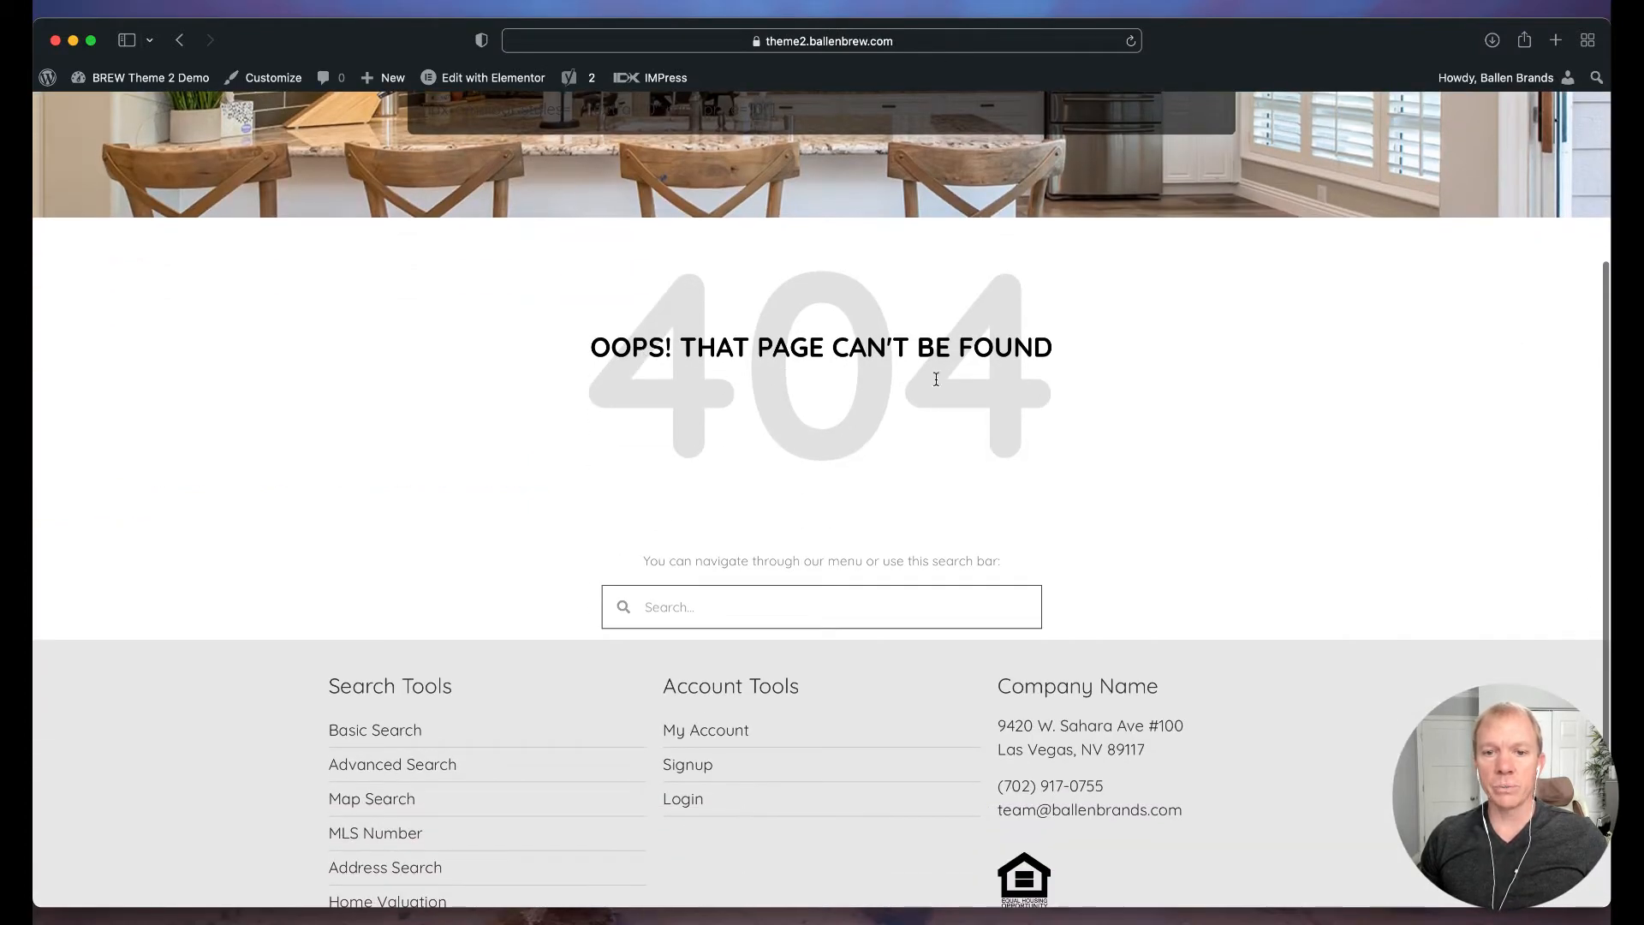
scroll(976, 386, "up", 1)
scroll(984, 386, "up", 5)
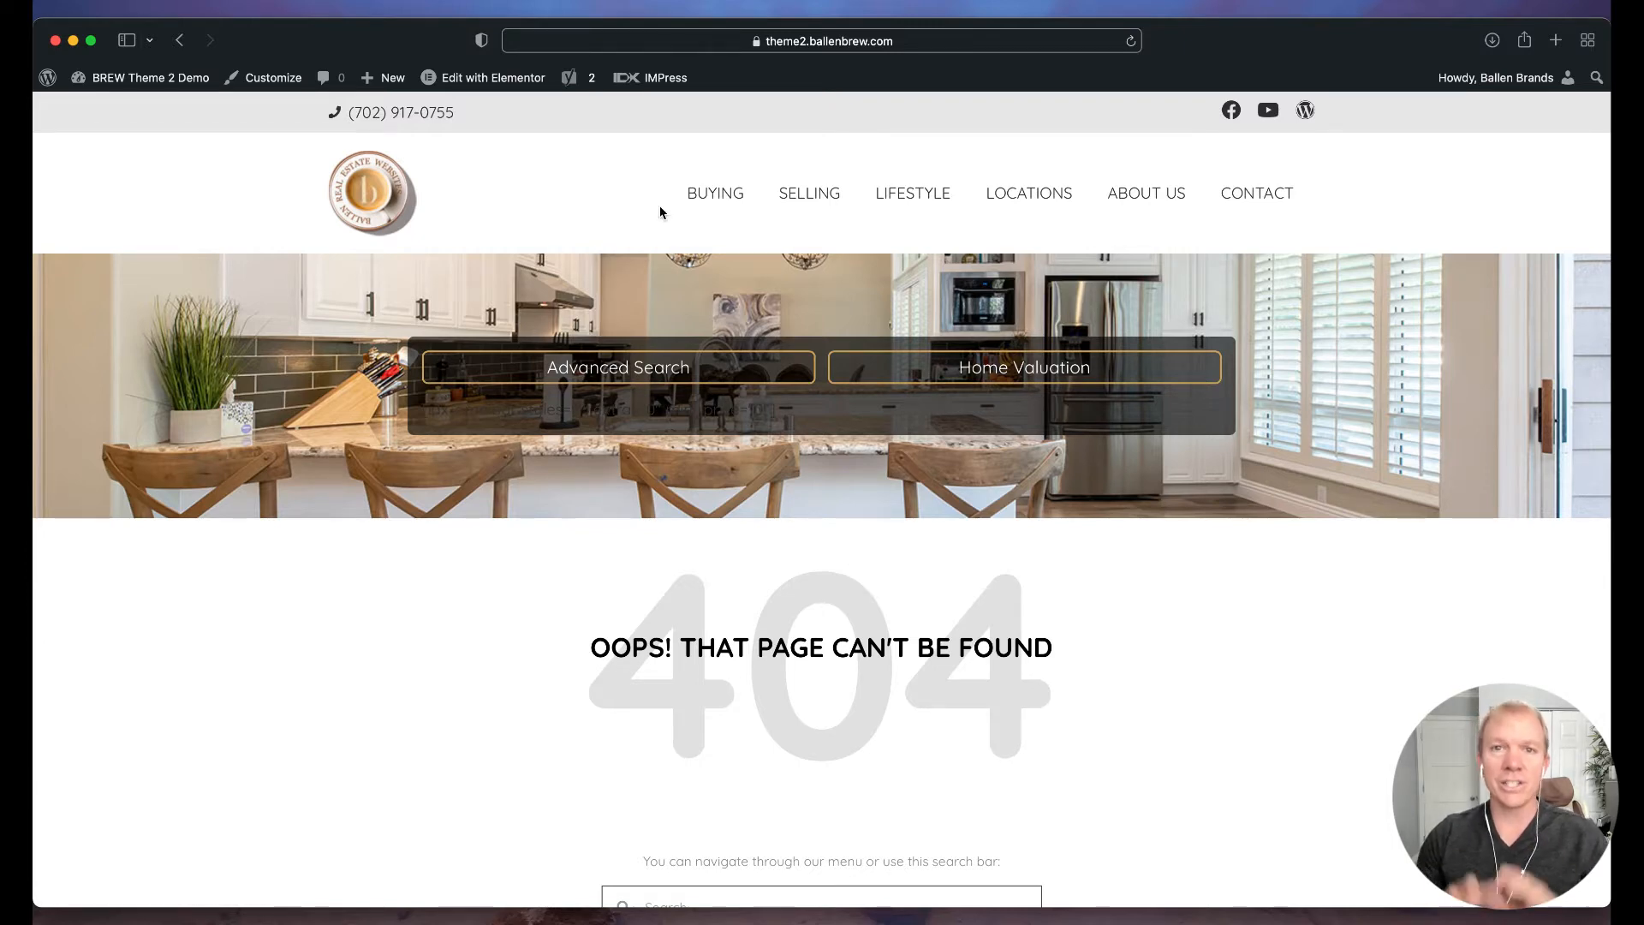
scroll(659, 212, "down", 4)
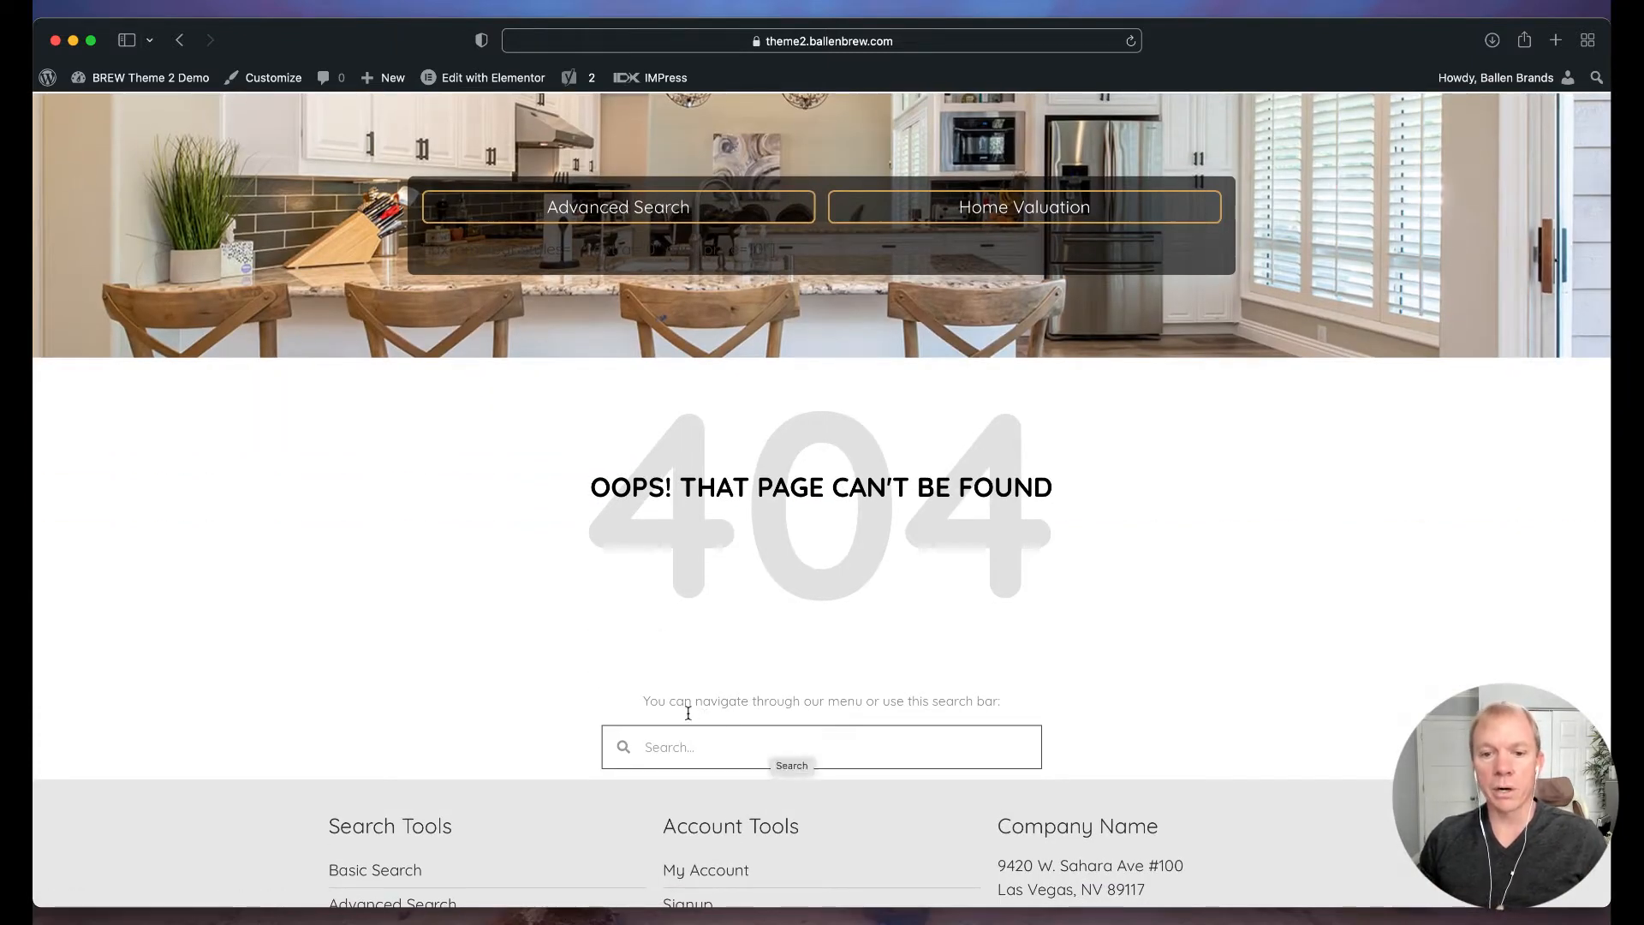
scroll(804, 714, "up", 4)
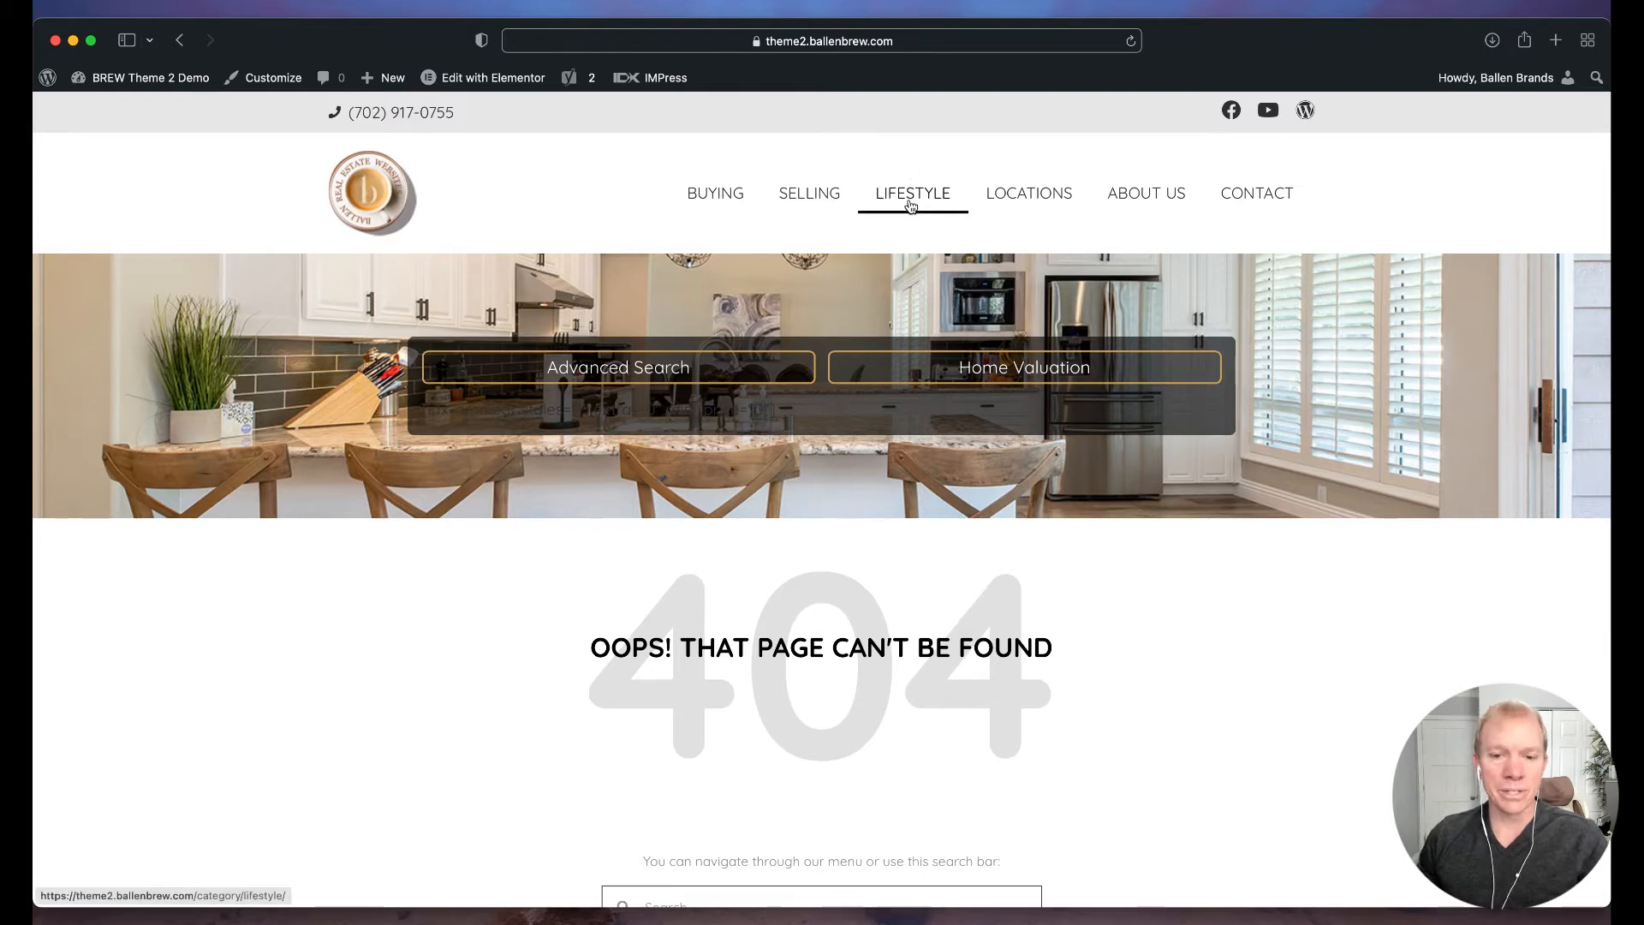
scroll(948, 261, "down", 2)
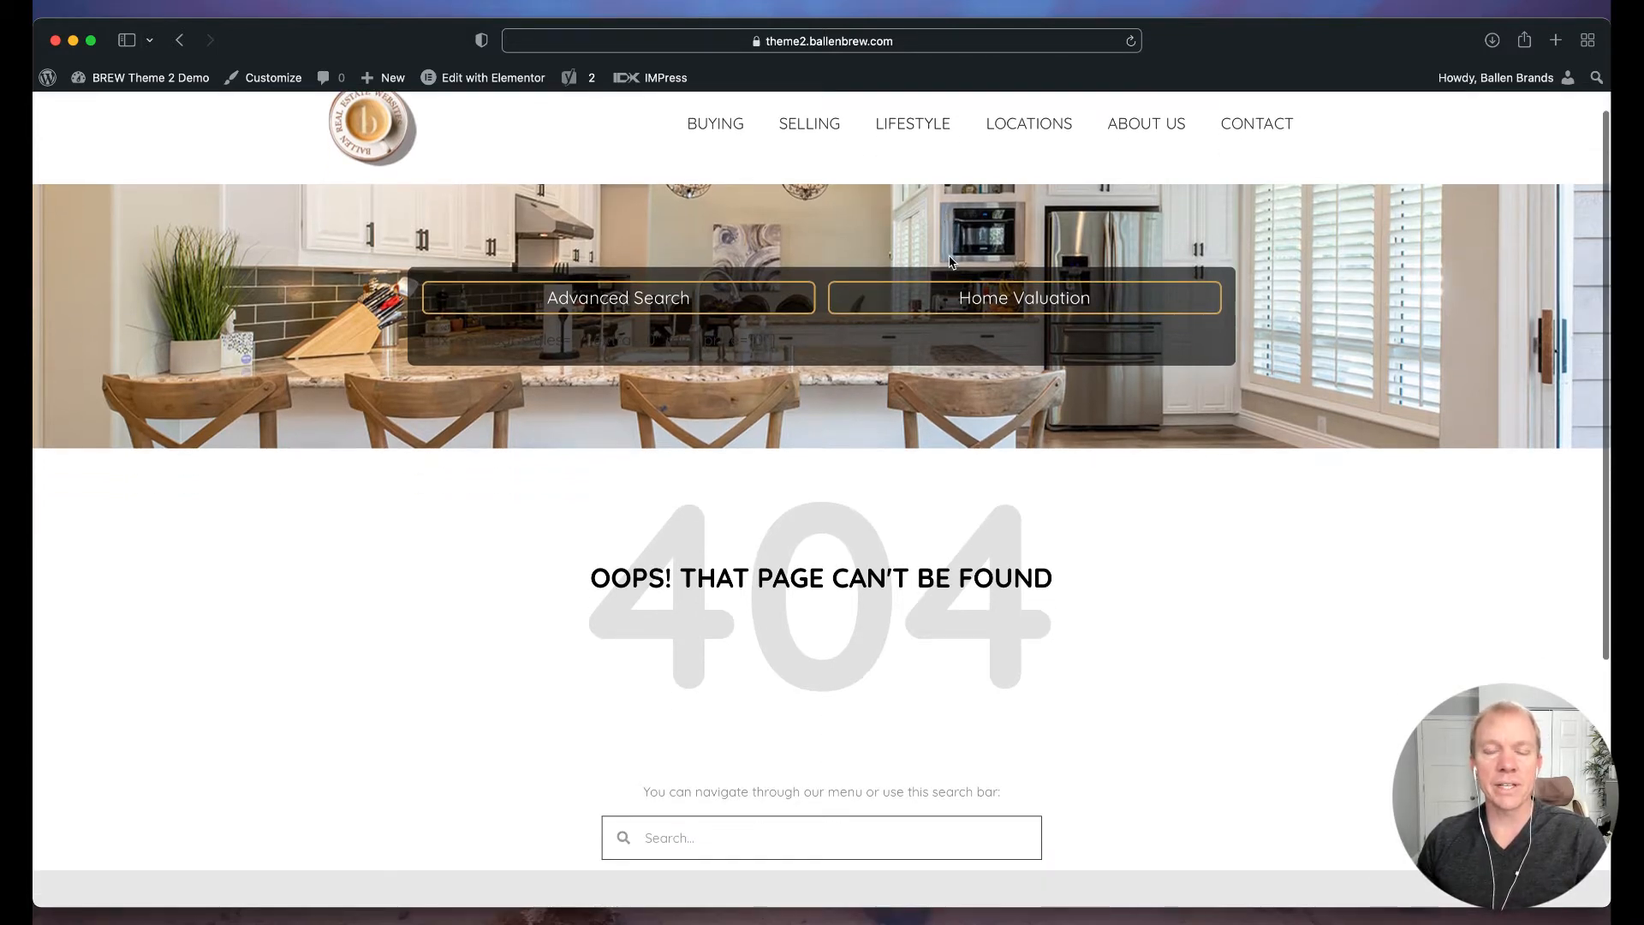
scroll(948, 261, "up", 2)
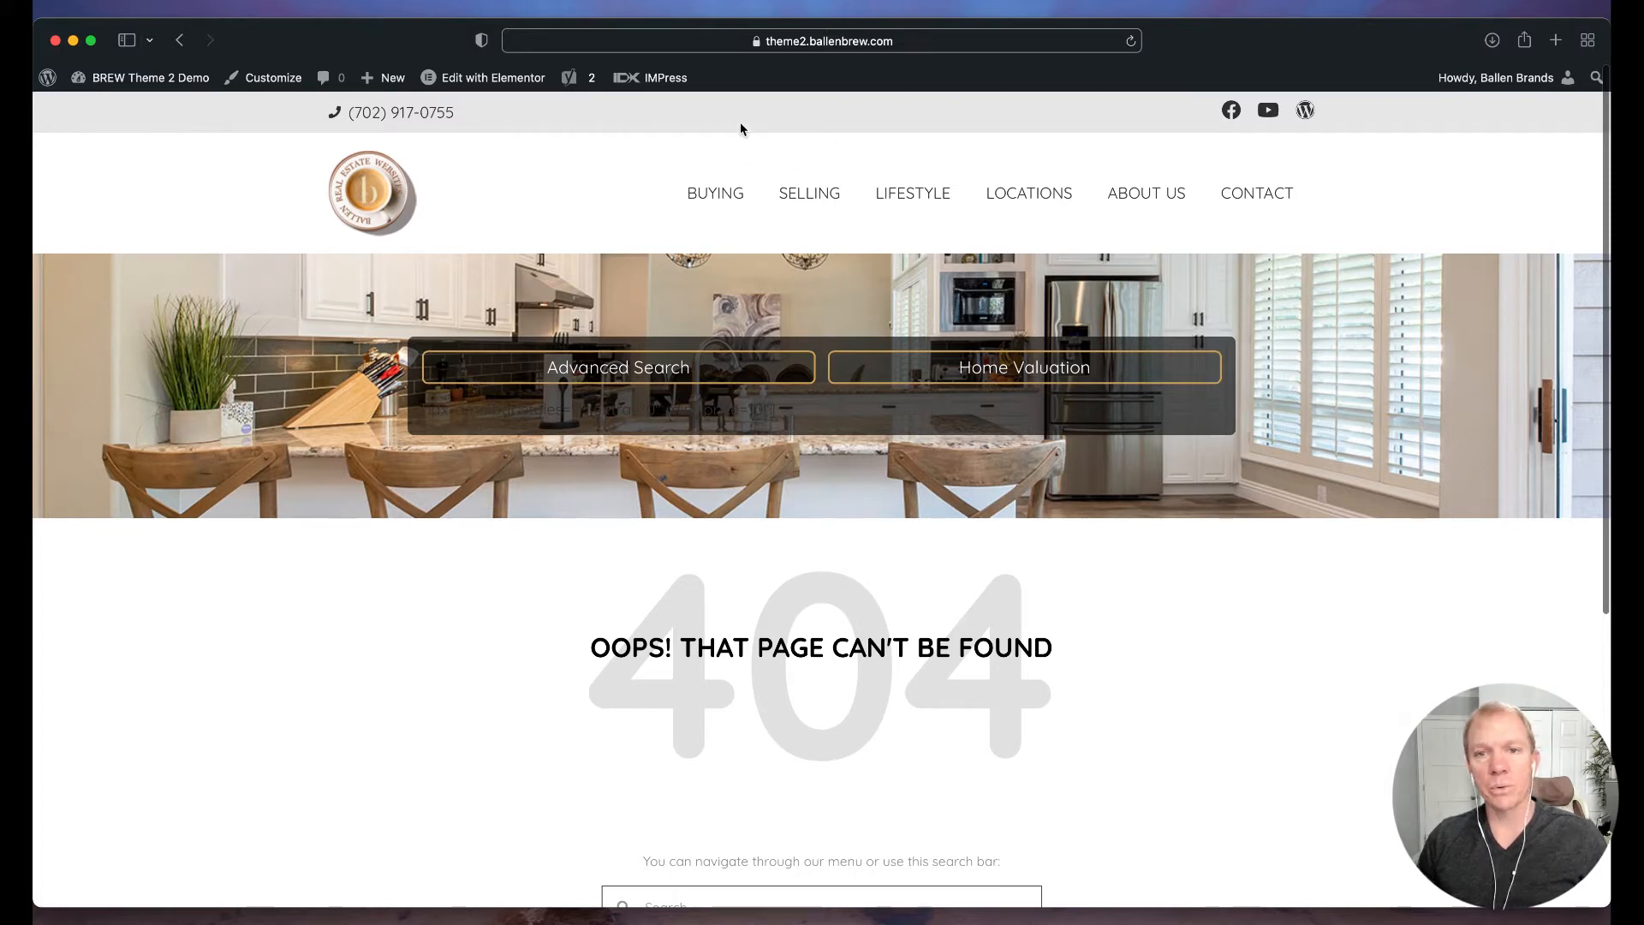
Go to the site's WordPress dashboard and open the list of installed plugins.
mouse_move(155, 84)
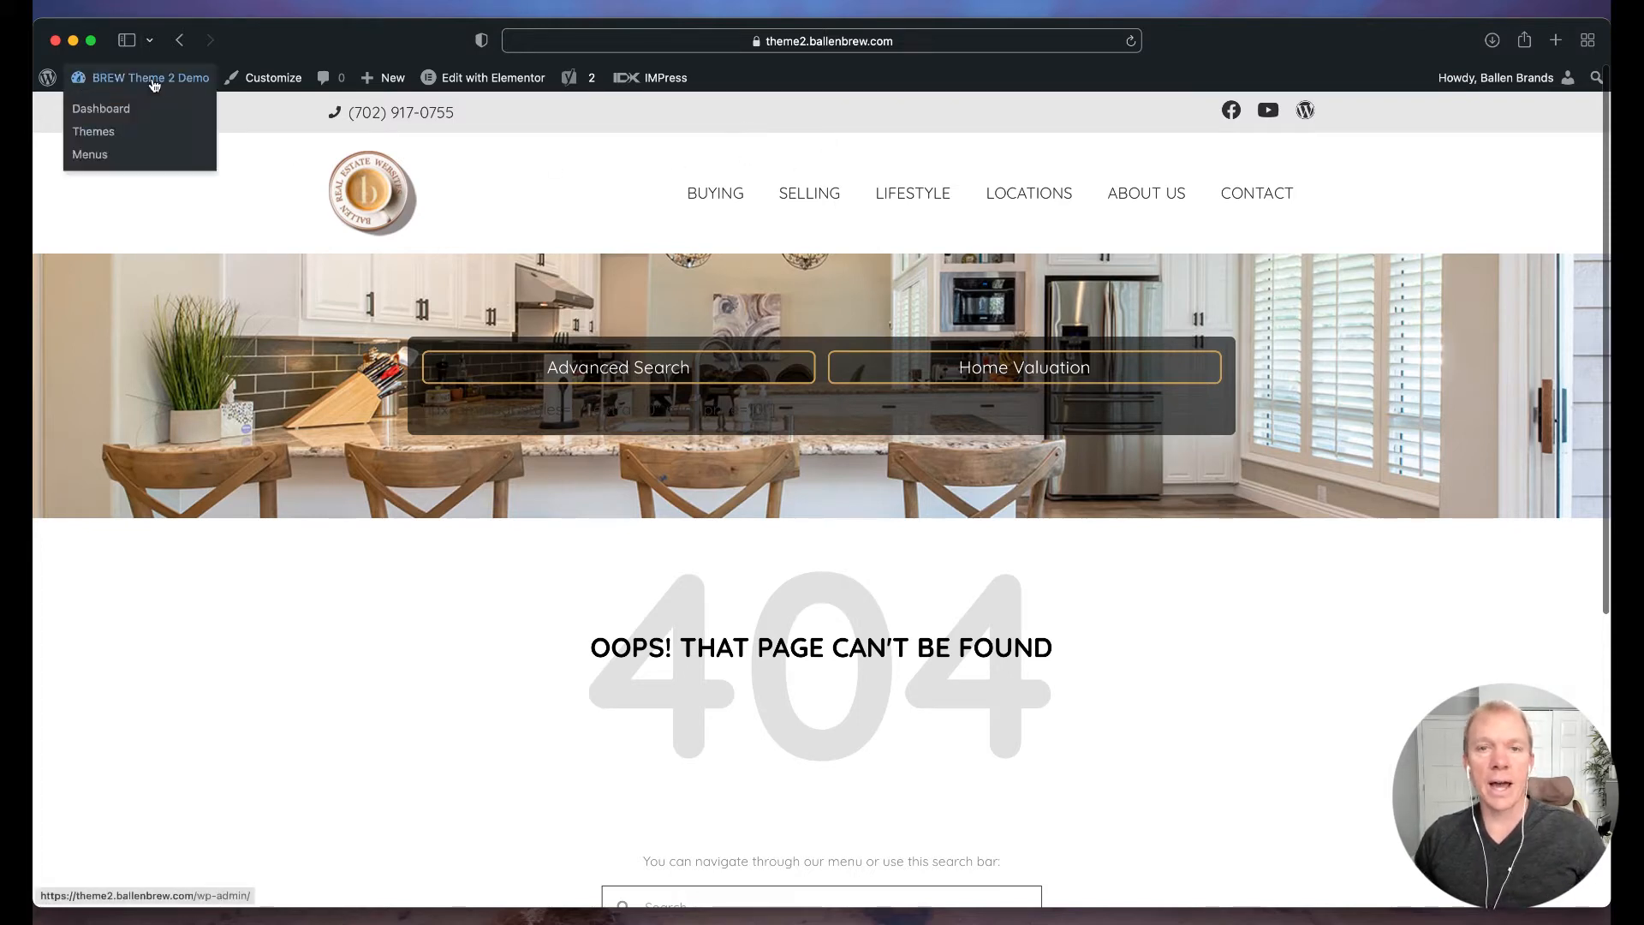
left_click(101, 110)
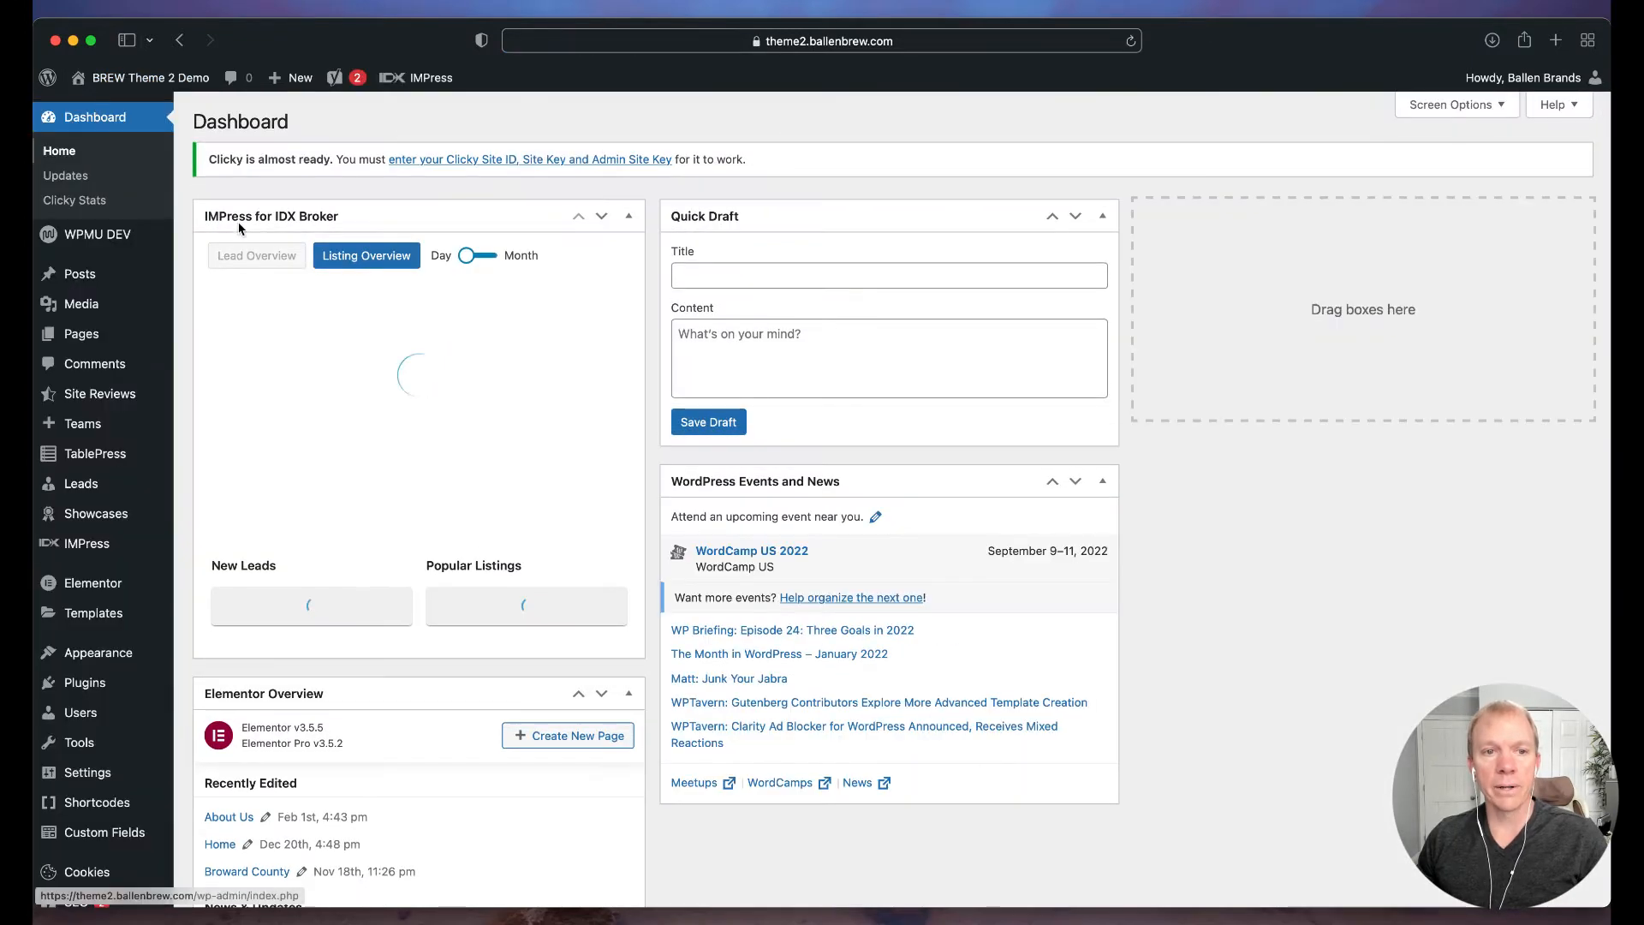
left_click(86, 685)
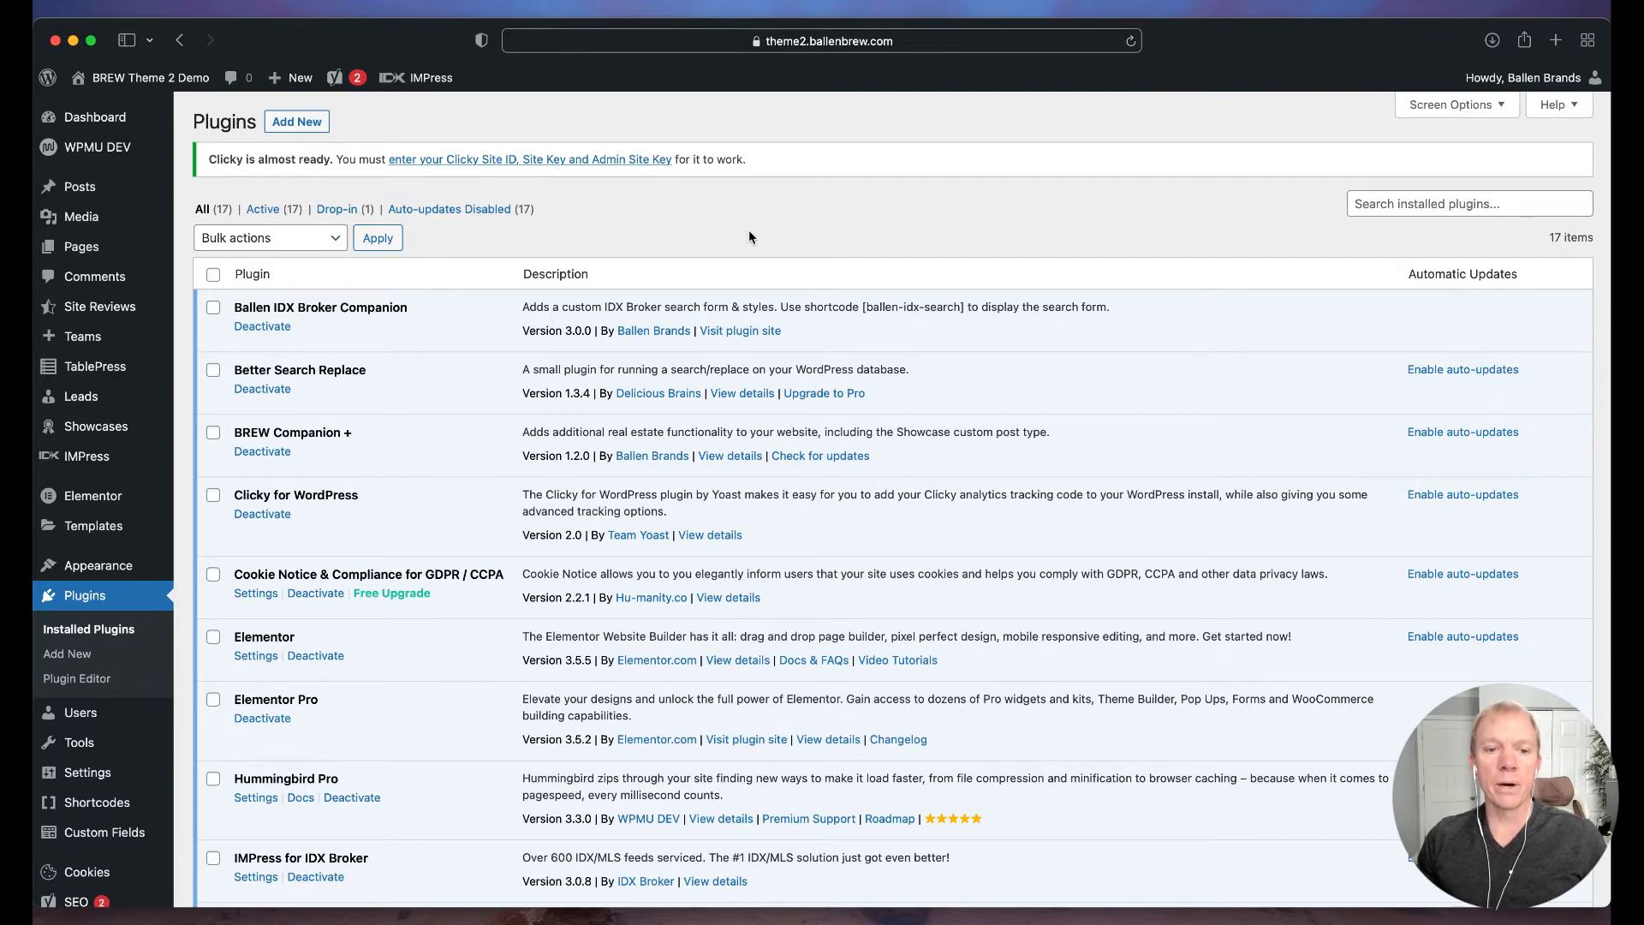
scroll(749, 231, "down", 1)
scroll(749, 231, "up", 1)
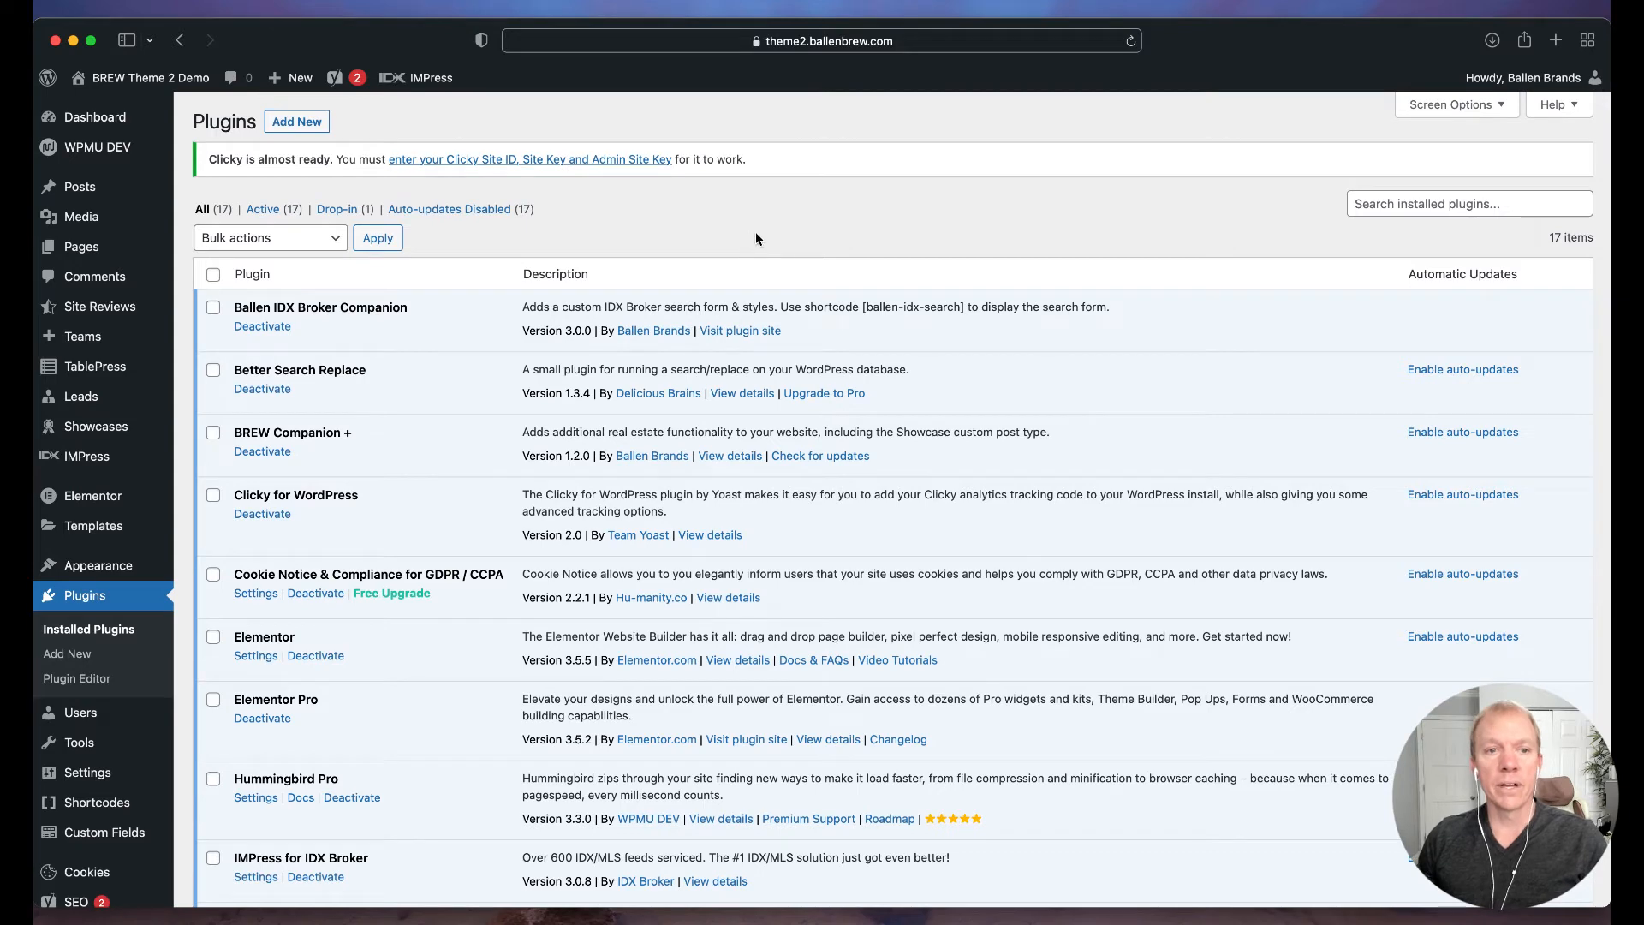
Start adding a new plugin and search the plugin directory for "404".
left_click(301, 123)
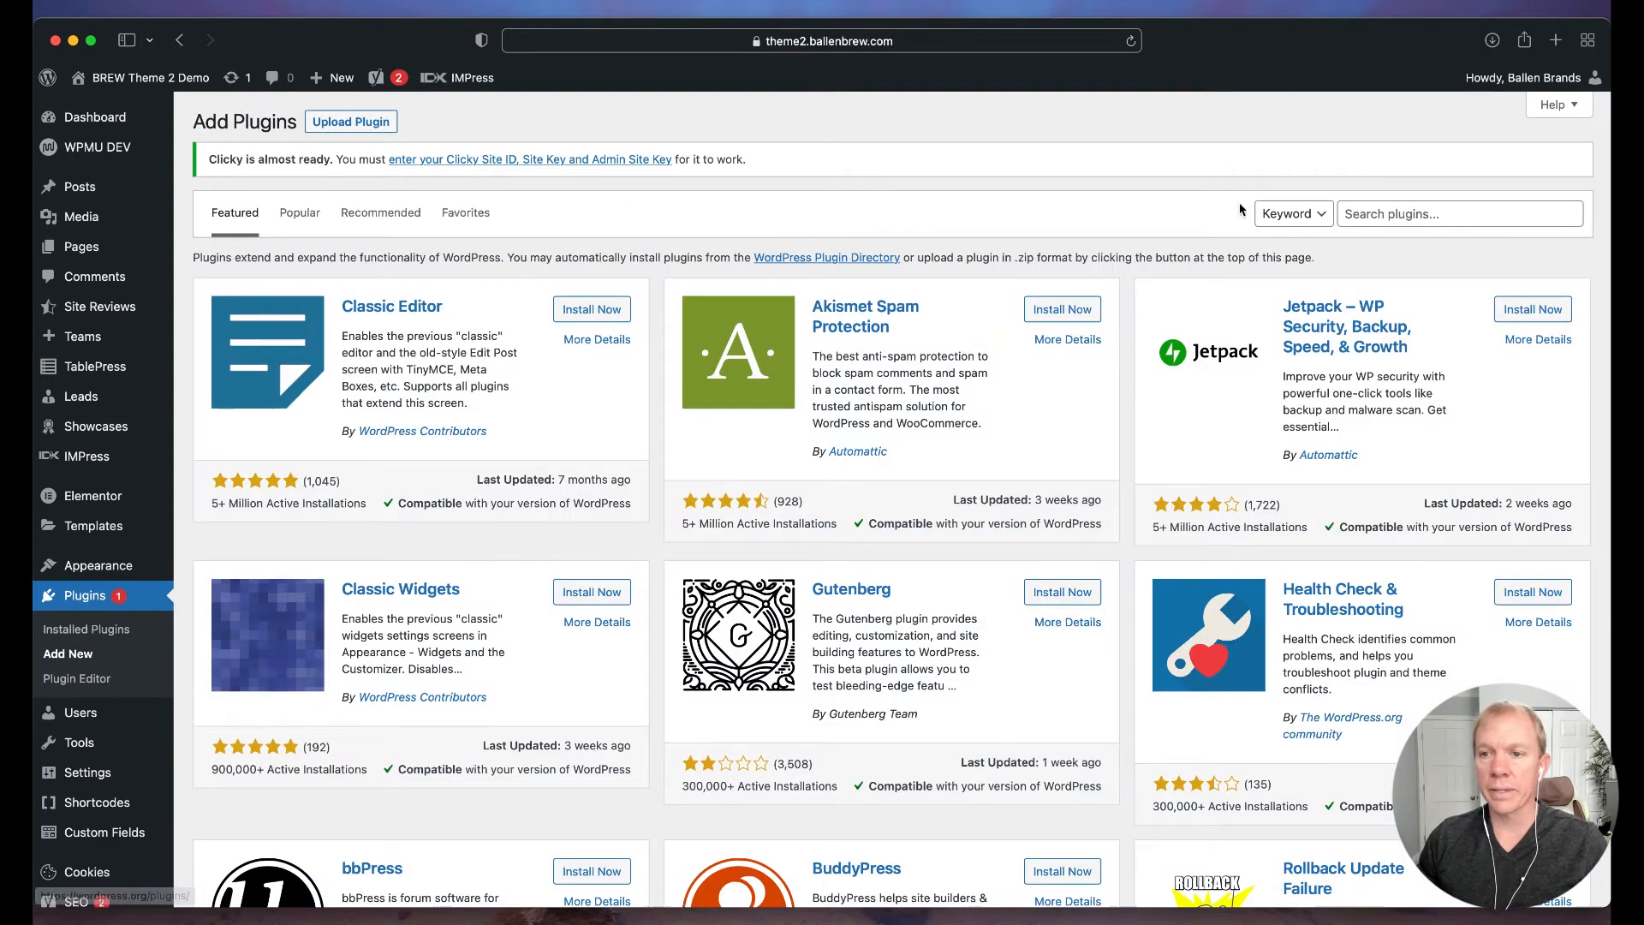
left_click(1406, 216)
type("404")
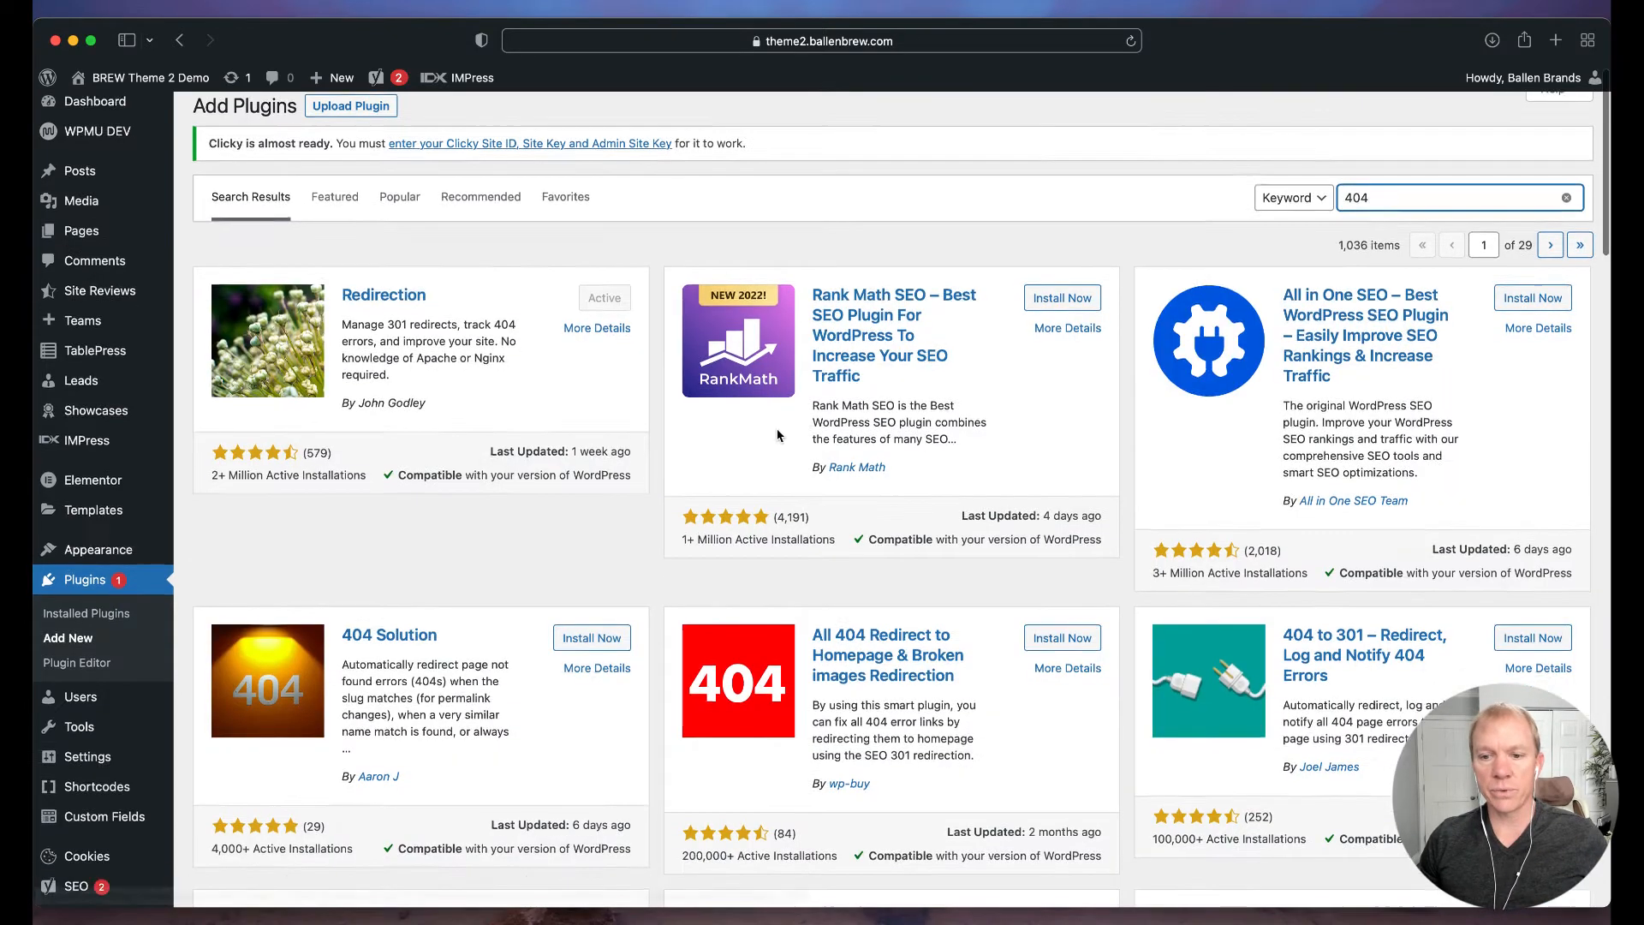
Compare the 404 plugins in the search results by purpose, star rating, number of reviews and active installations.
scroll(799, 450, "down", 5)
scroll(799, 450, "down", 10)
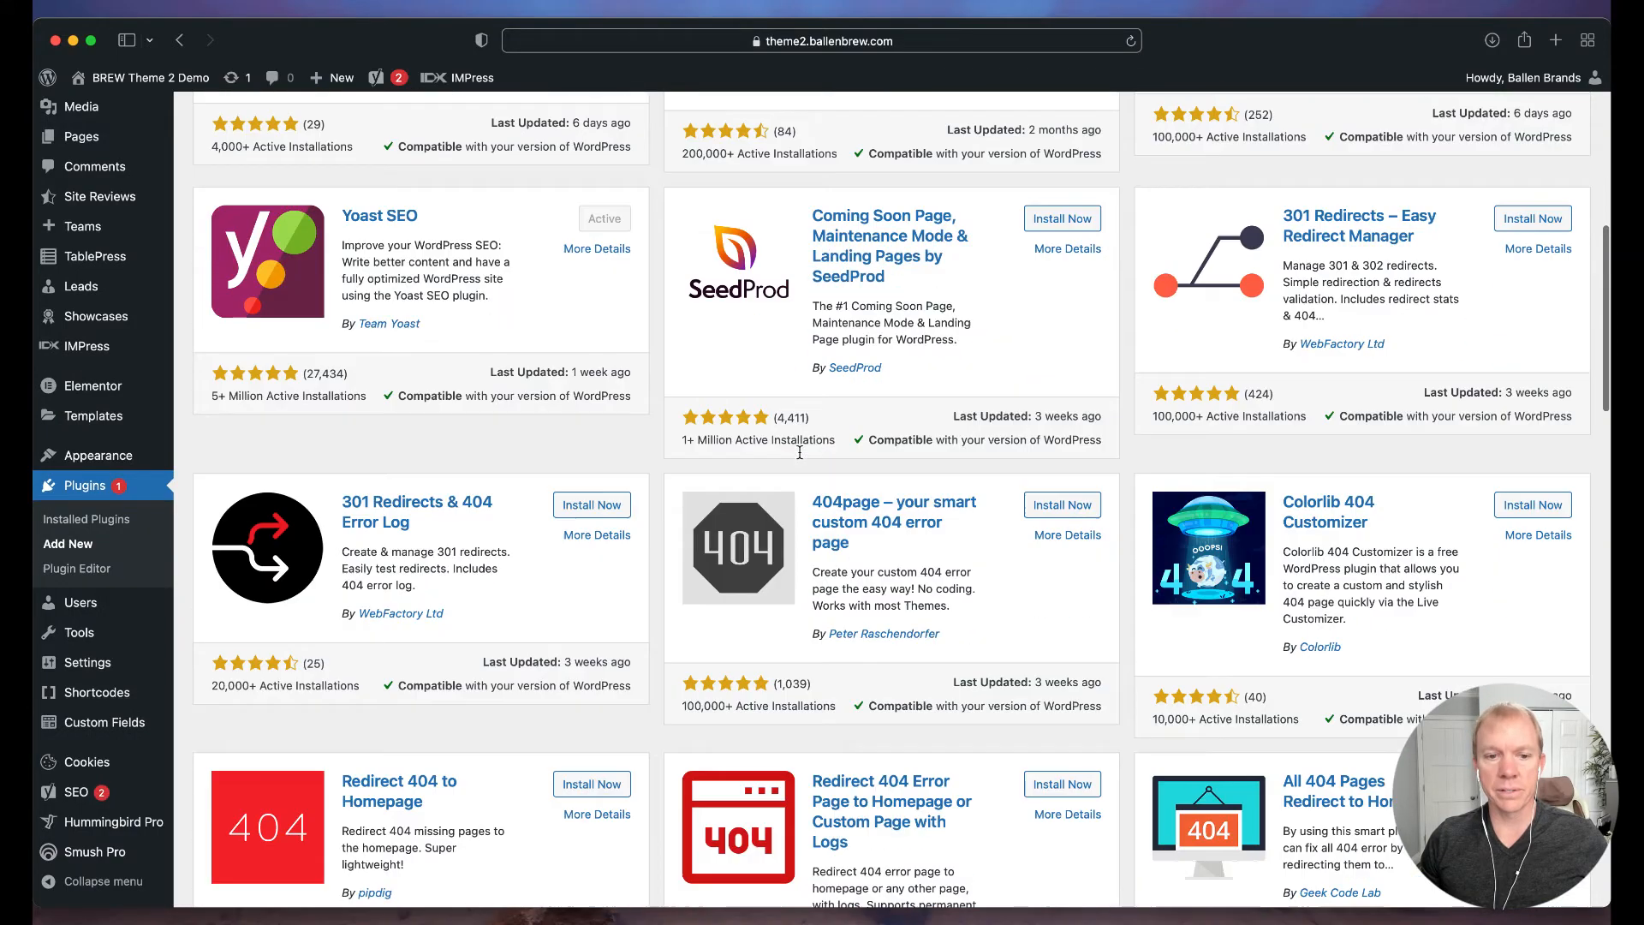
scroll(799, 451, "up", 2)
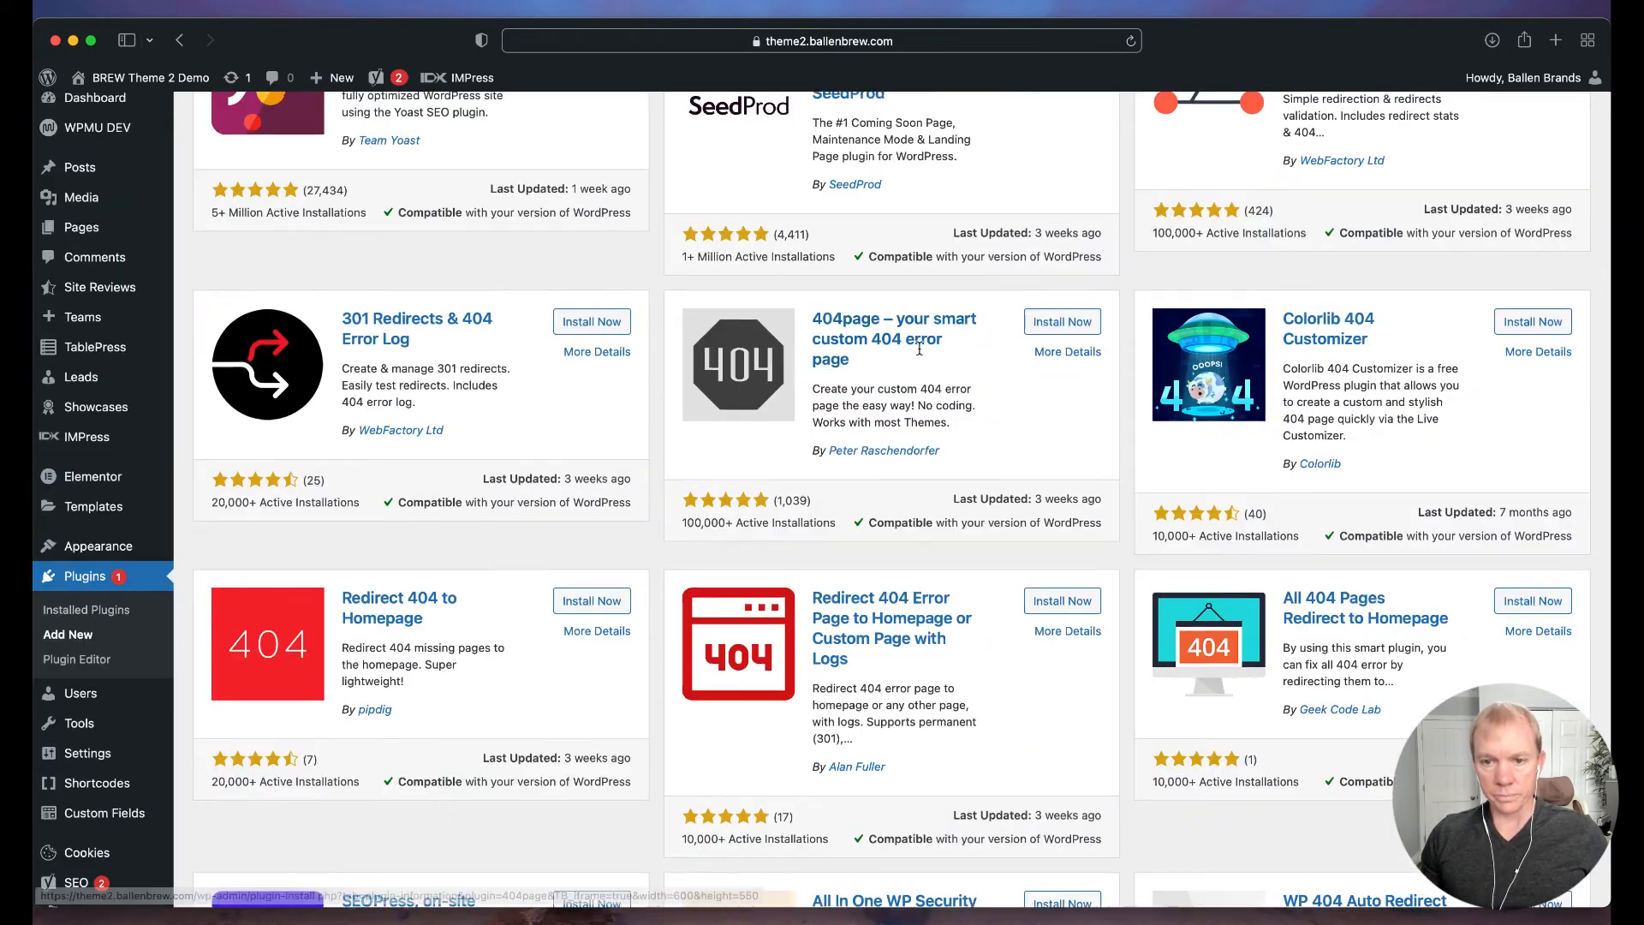
scroll(950, 388, "up", 6)
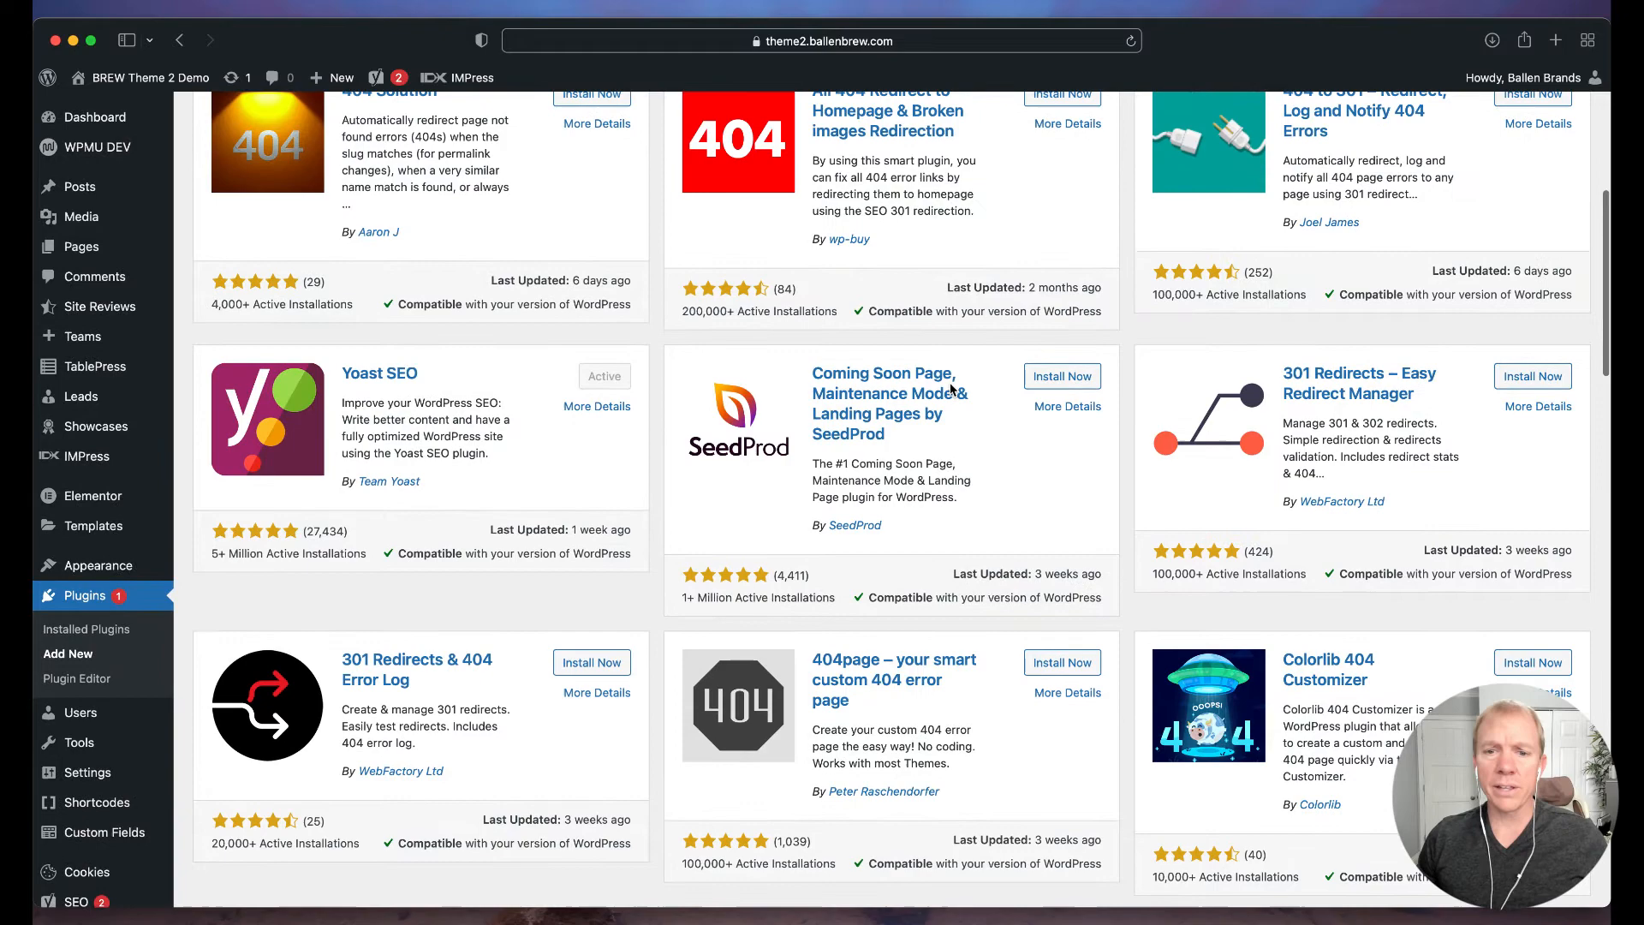
scroll(951, 385, "up", 2)
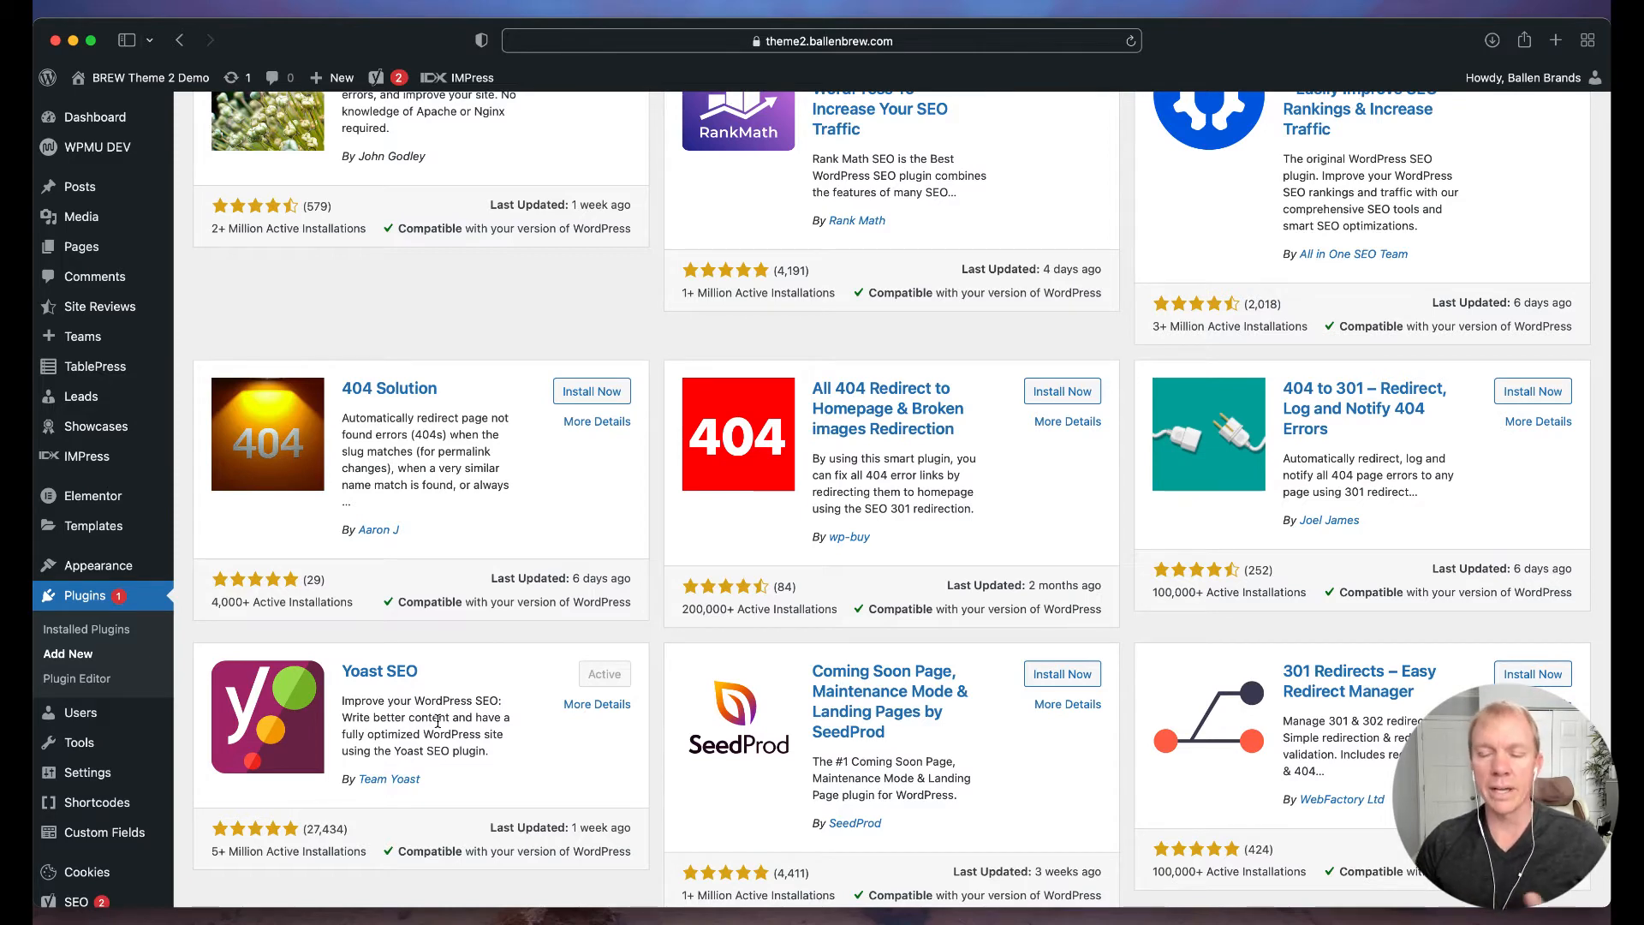
scroll(438, 721, "up", 5)
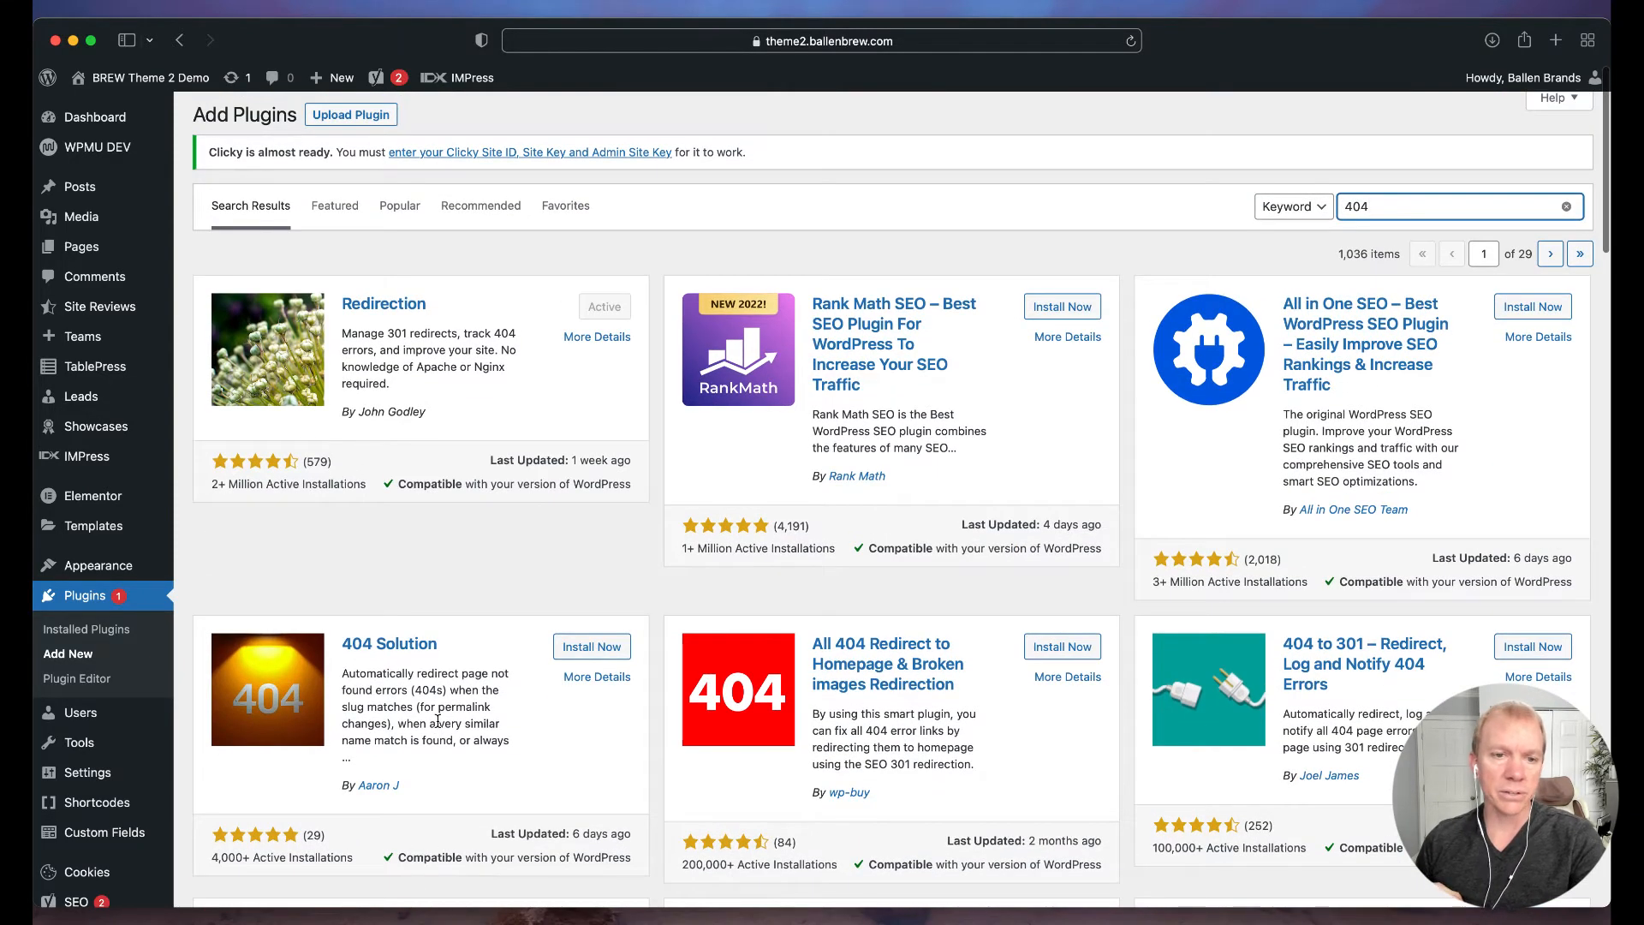
scroll(437, 722, "up", 1)
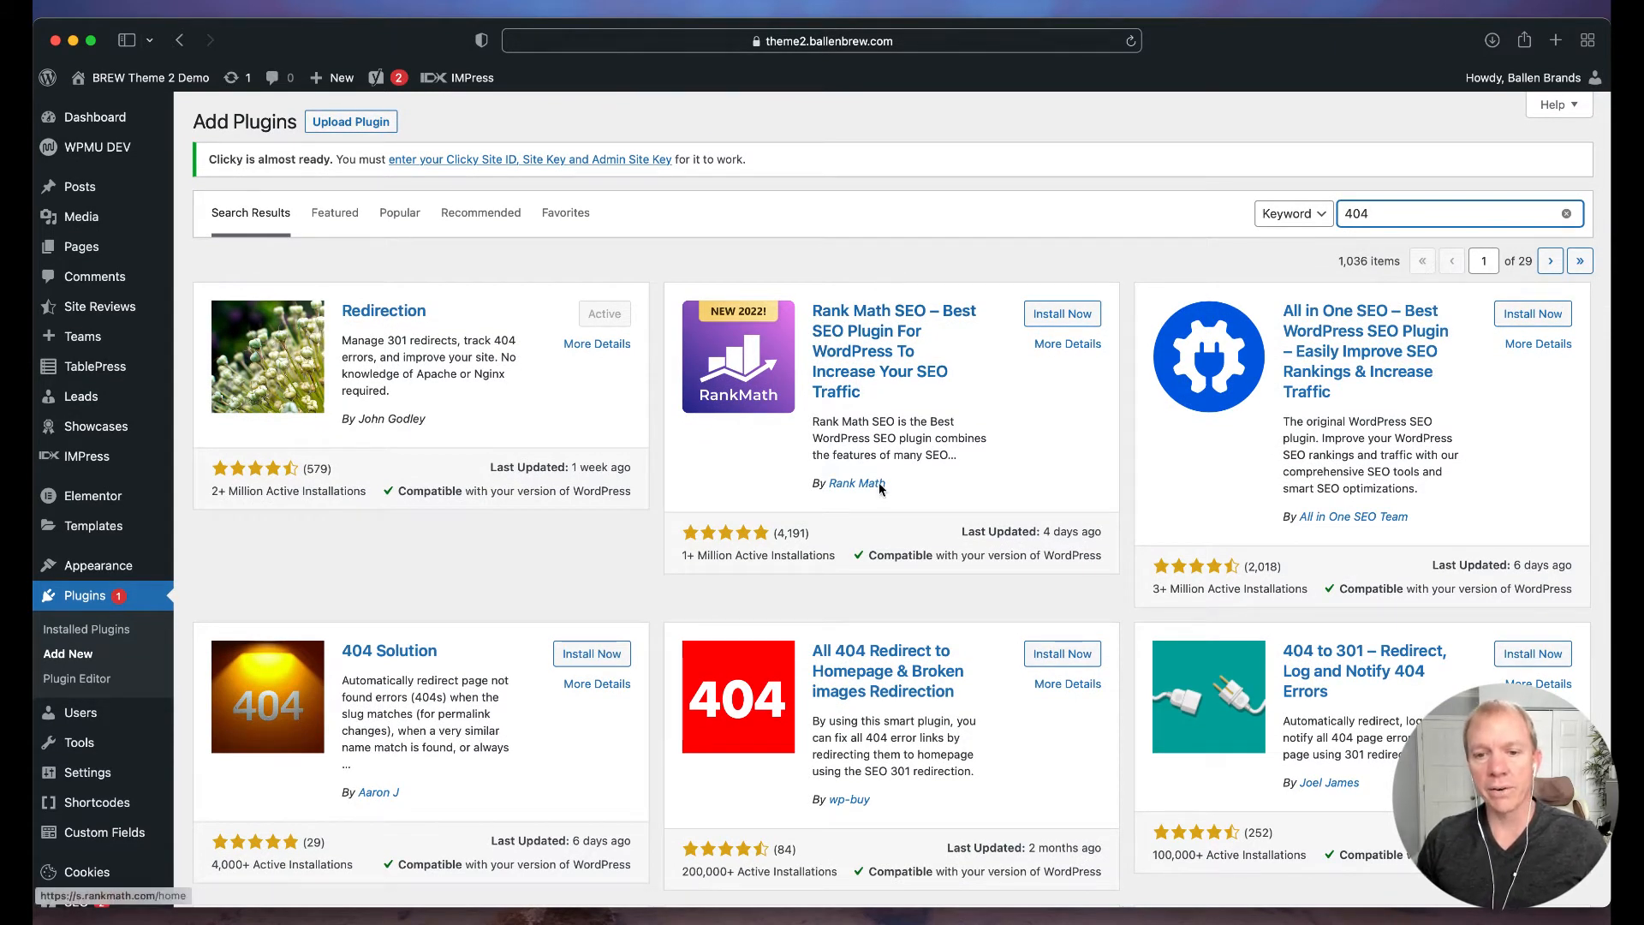
scroll(843, 691, "down", 3)
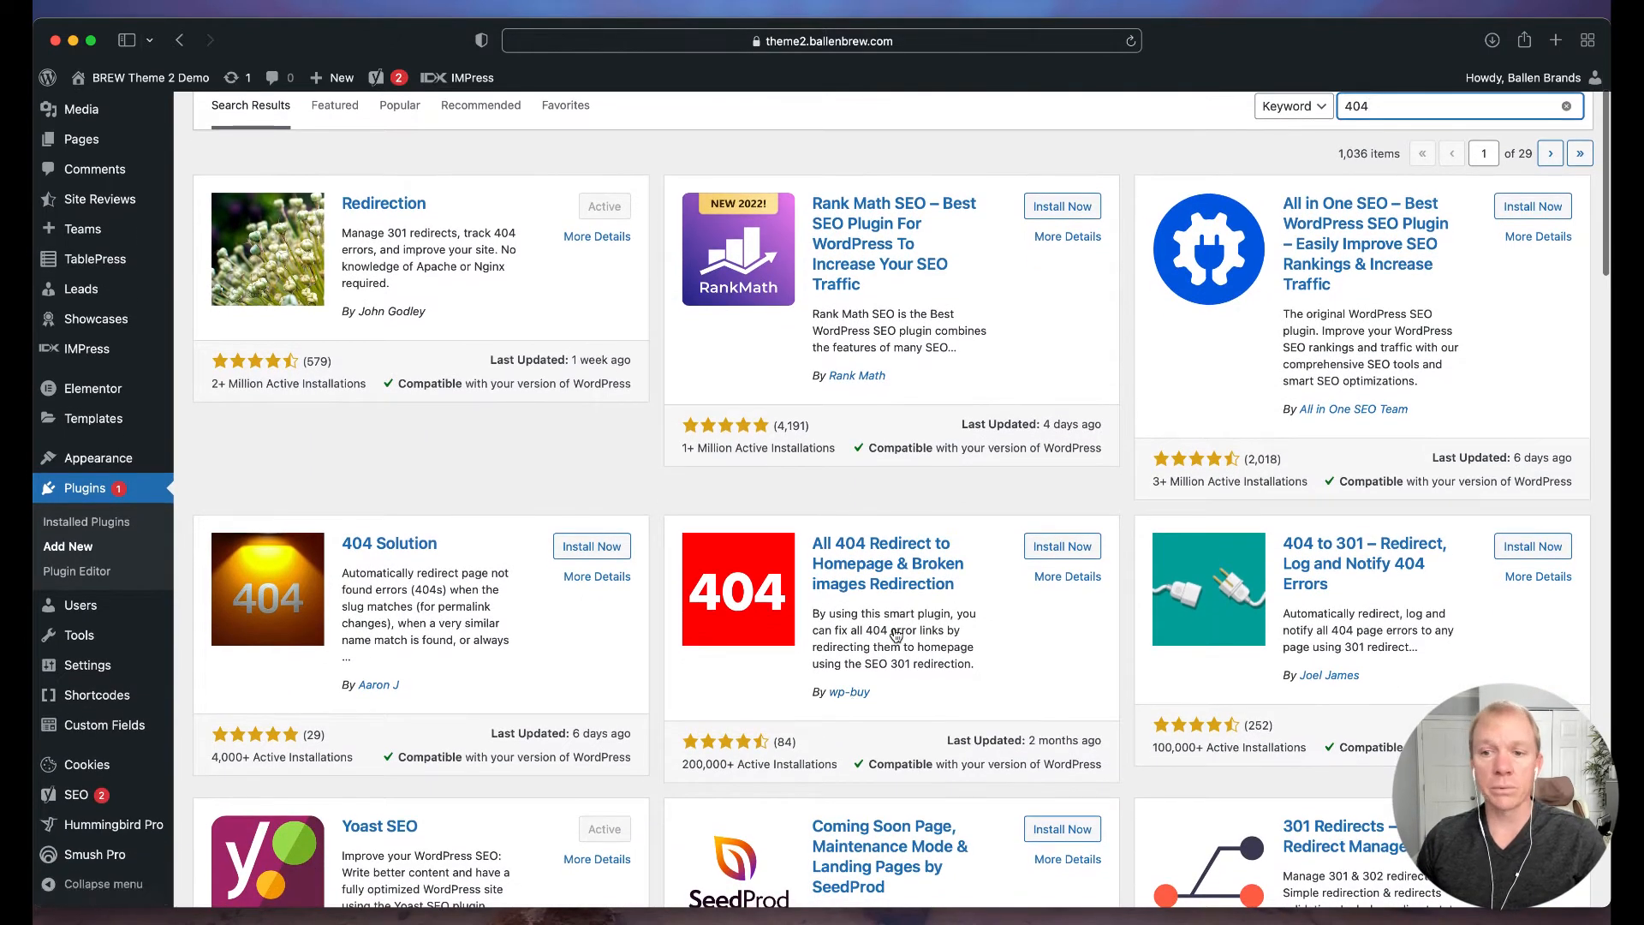
scroll(896, 633, "down", 1)
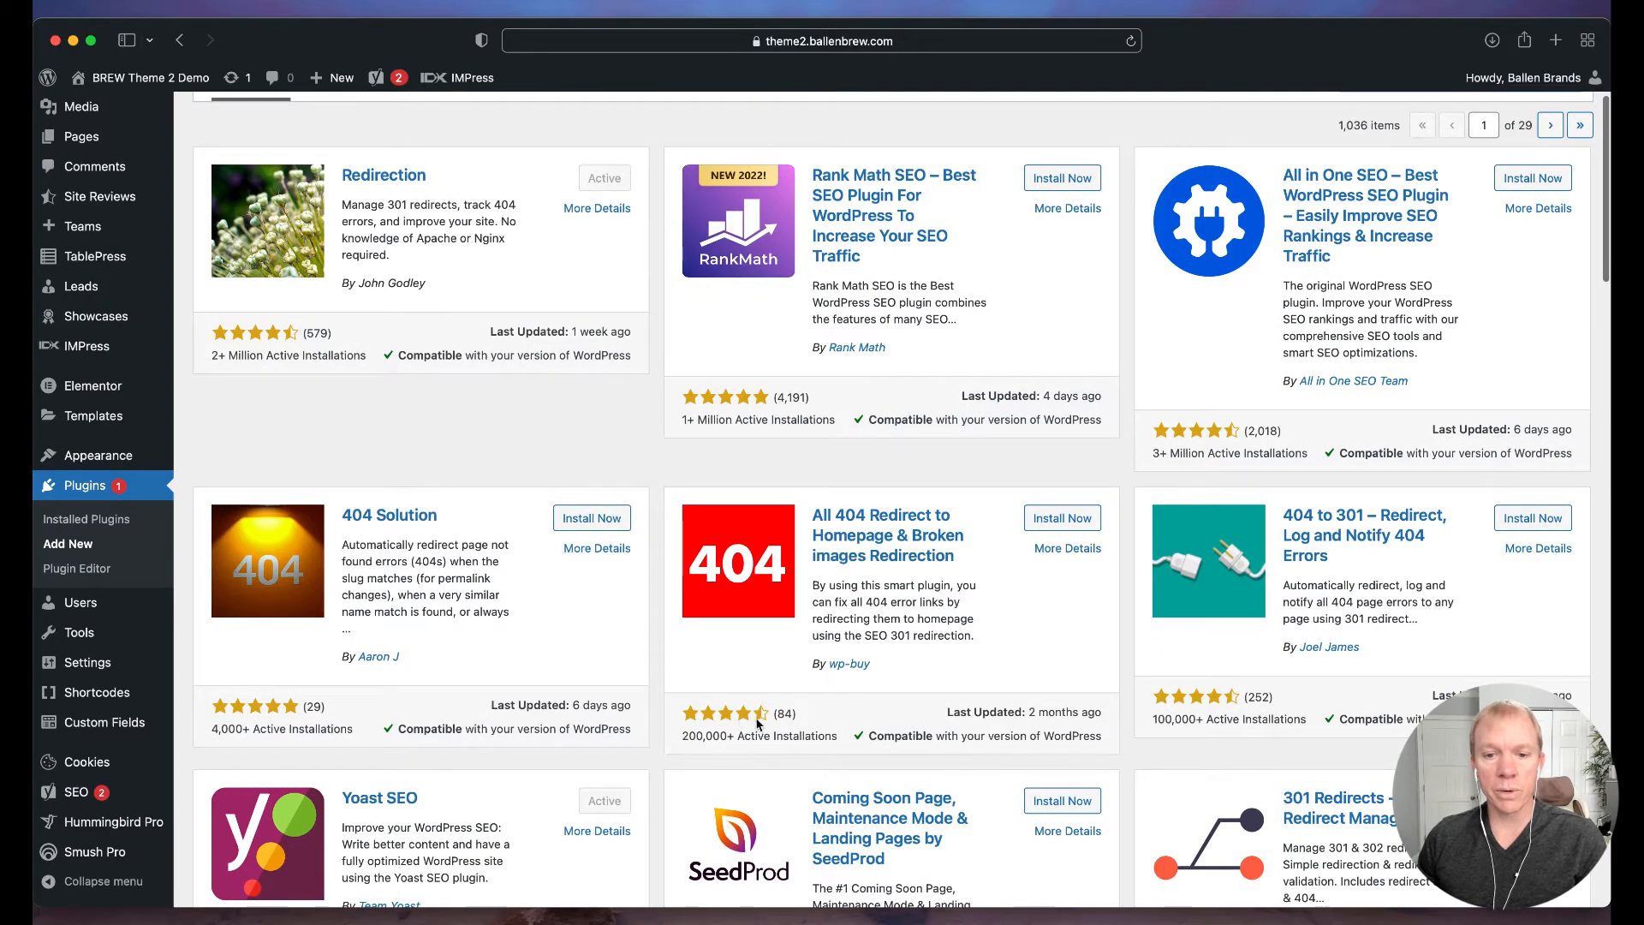
double_click(783, 714)
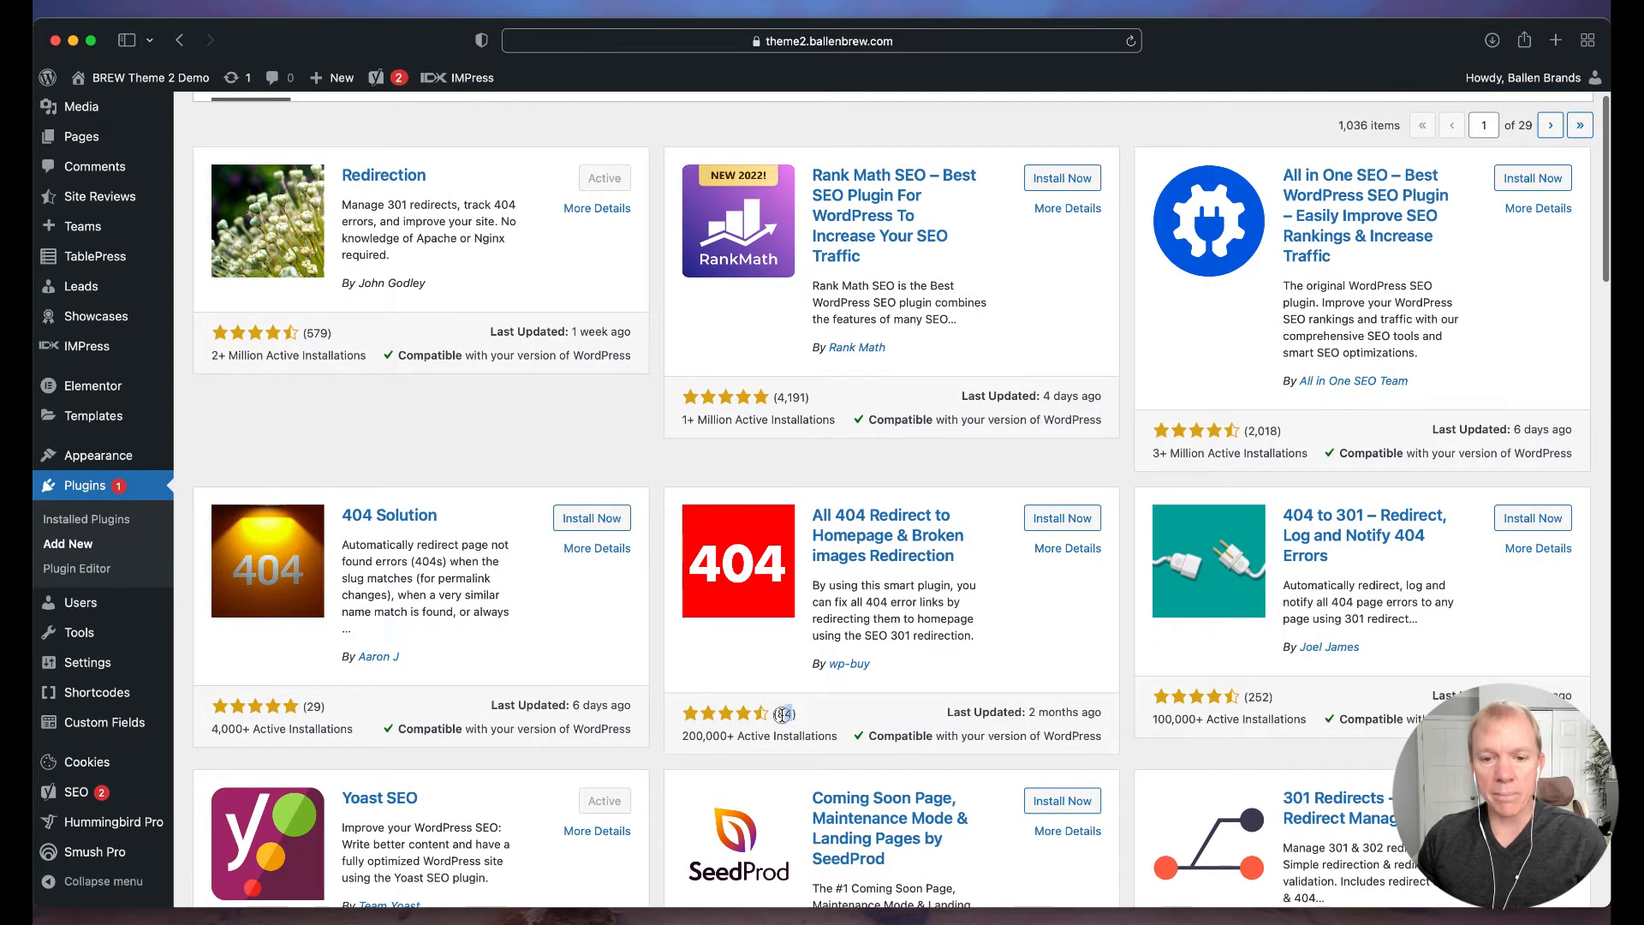
scroll(750, 543, "down", 10)
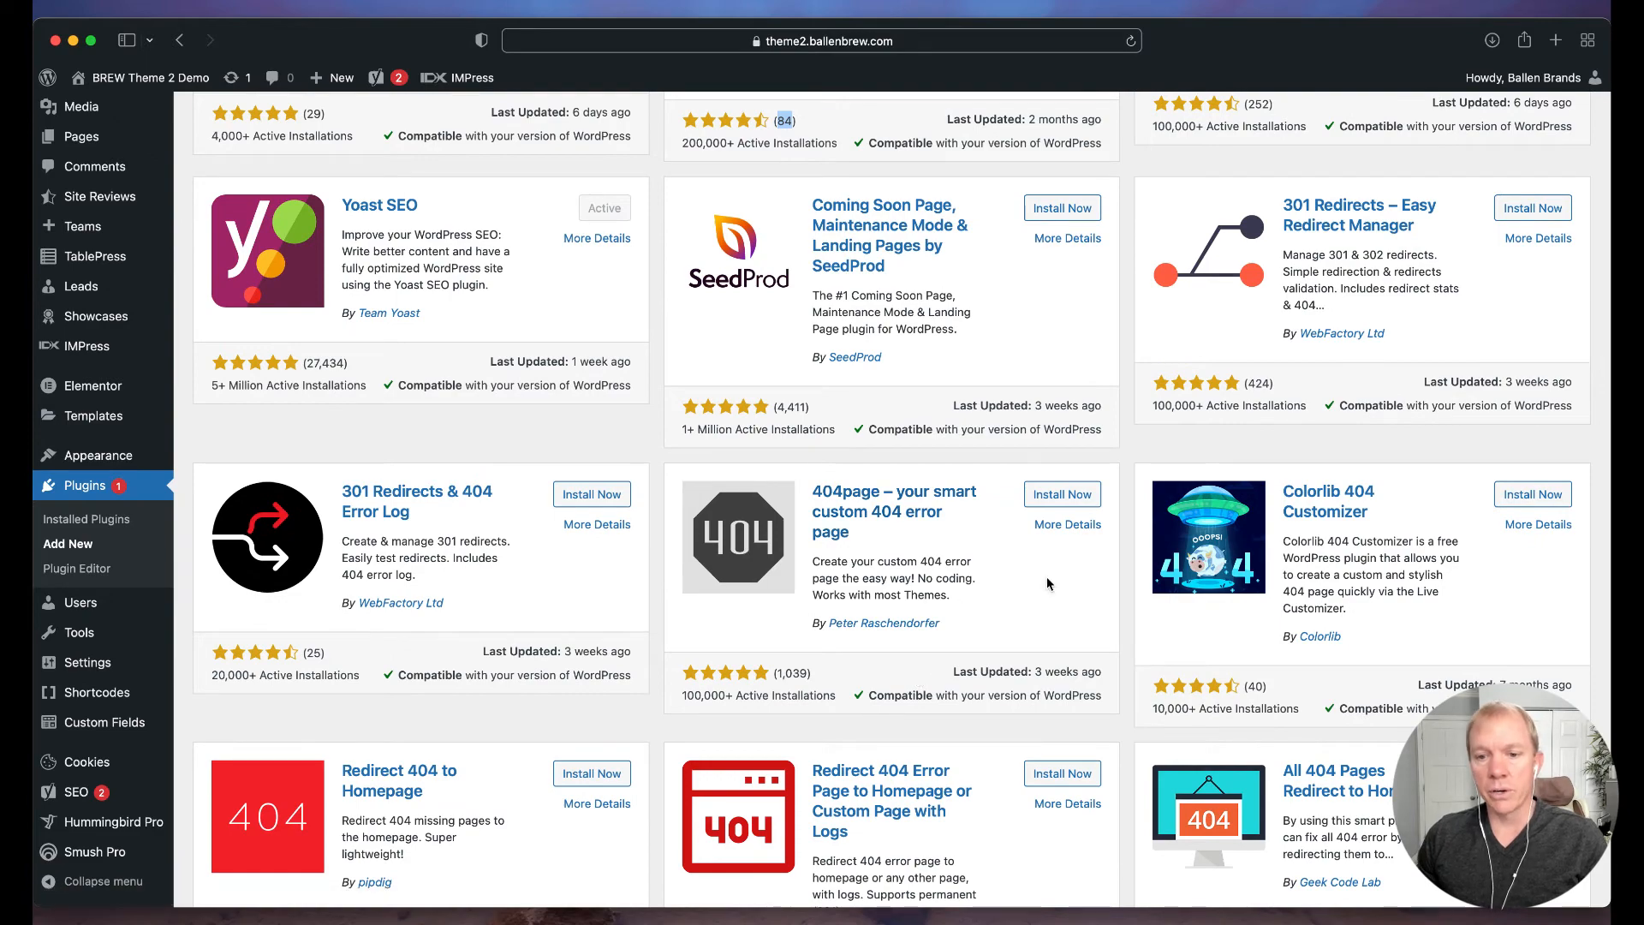
scroll(986, 625, "up", 1)
scroll(943, 631, "up", 6)
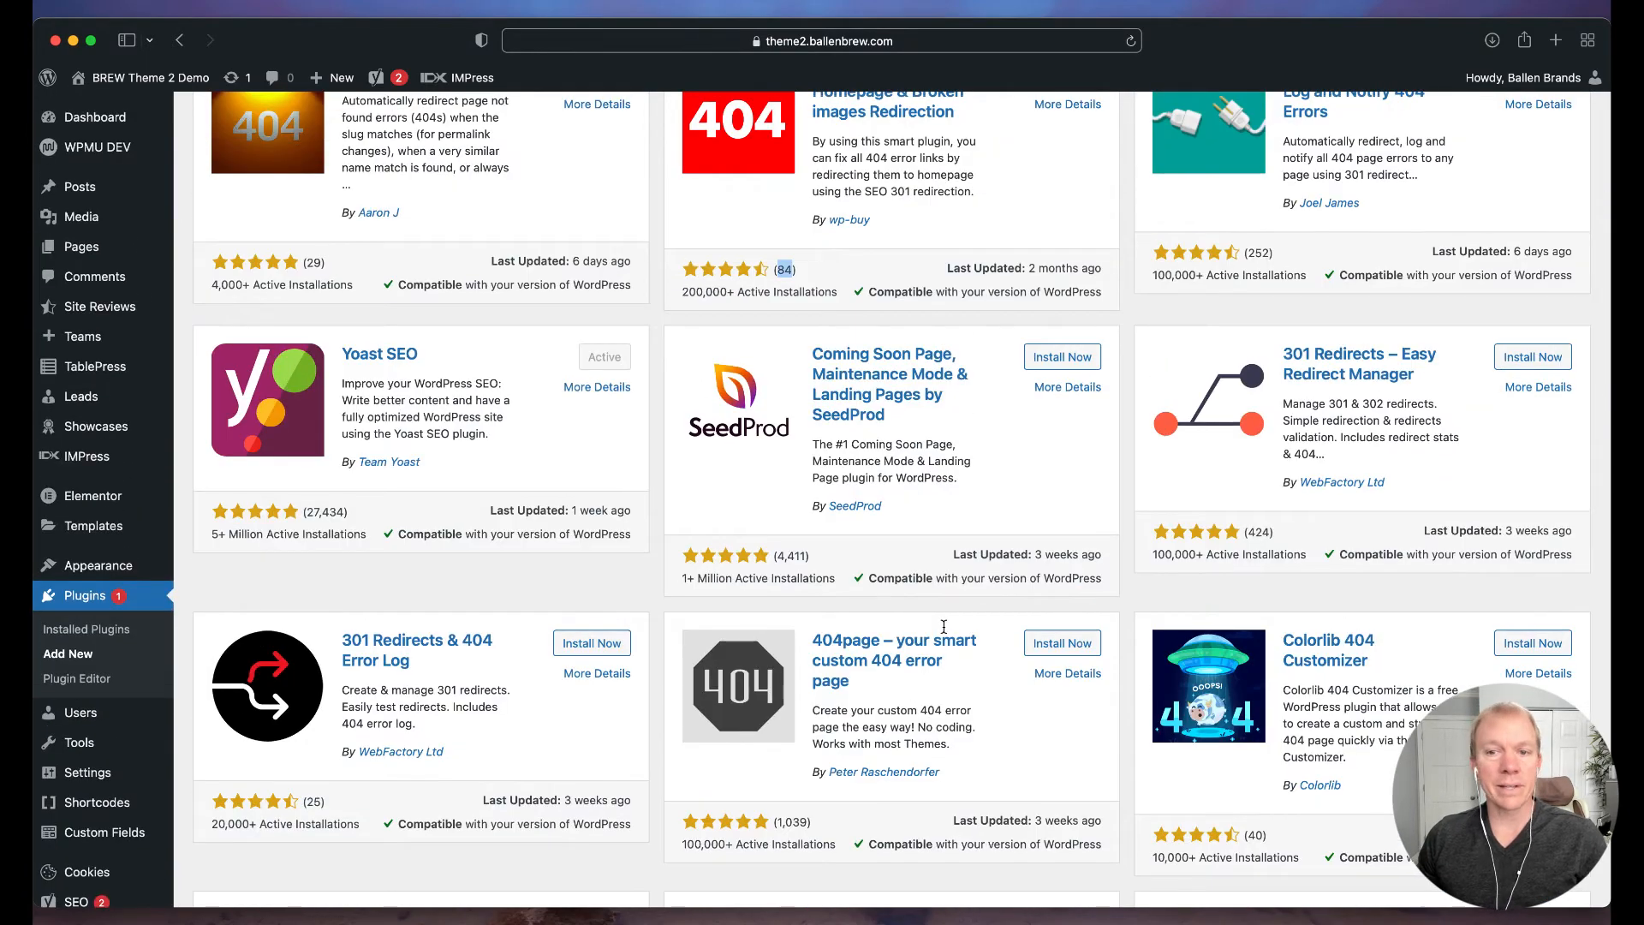
scroll(943, 631, "up", 2)
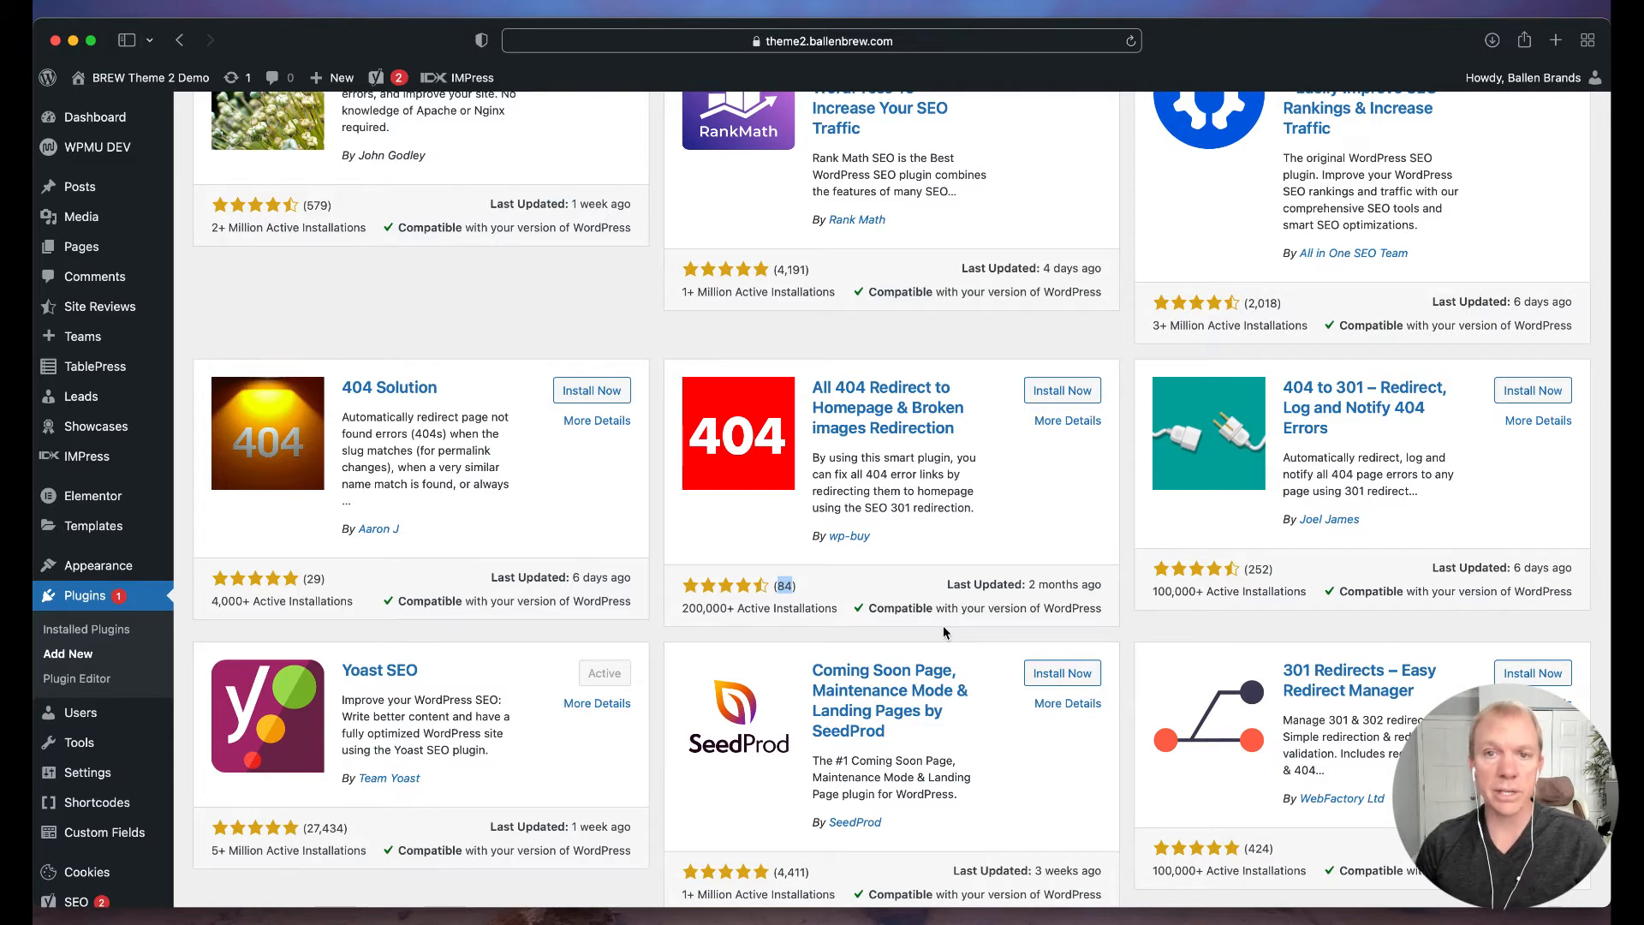
scroll(943, 625, "up", 2)
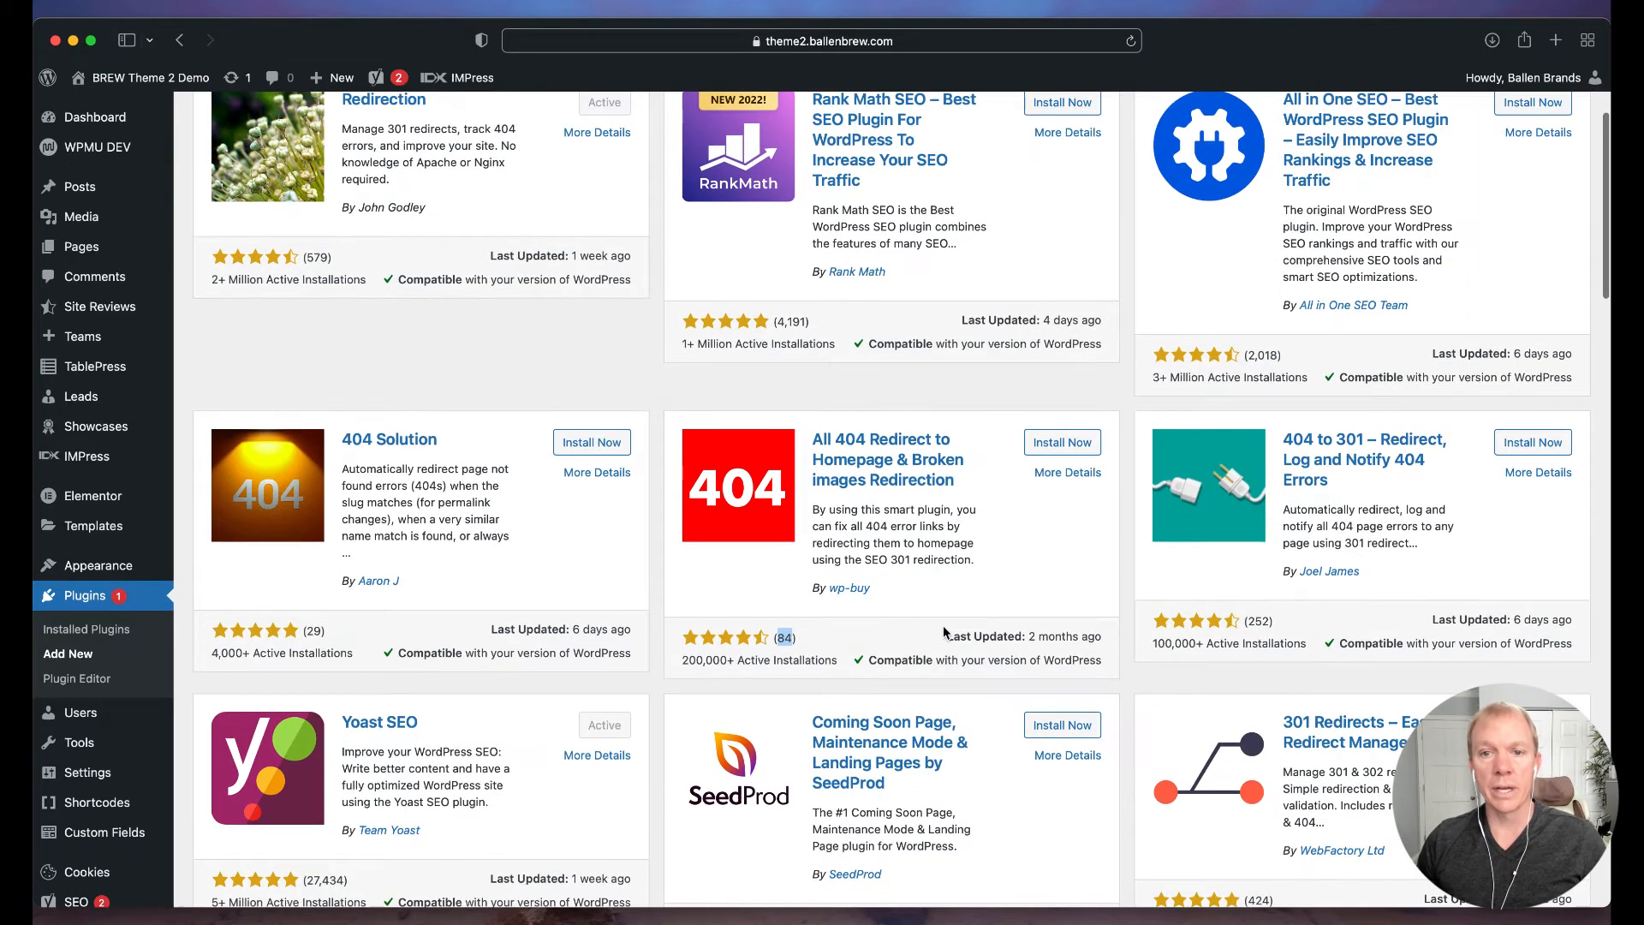
Install and activate the plugin "404page – your smart custom 404 error page".
scroll(941, 531, "down", 5)
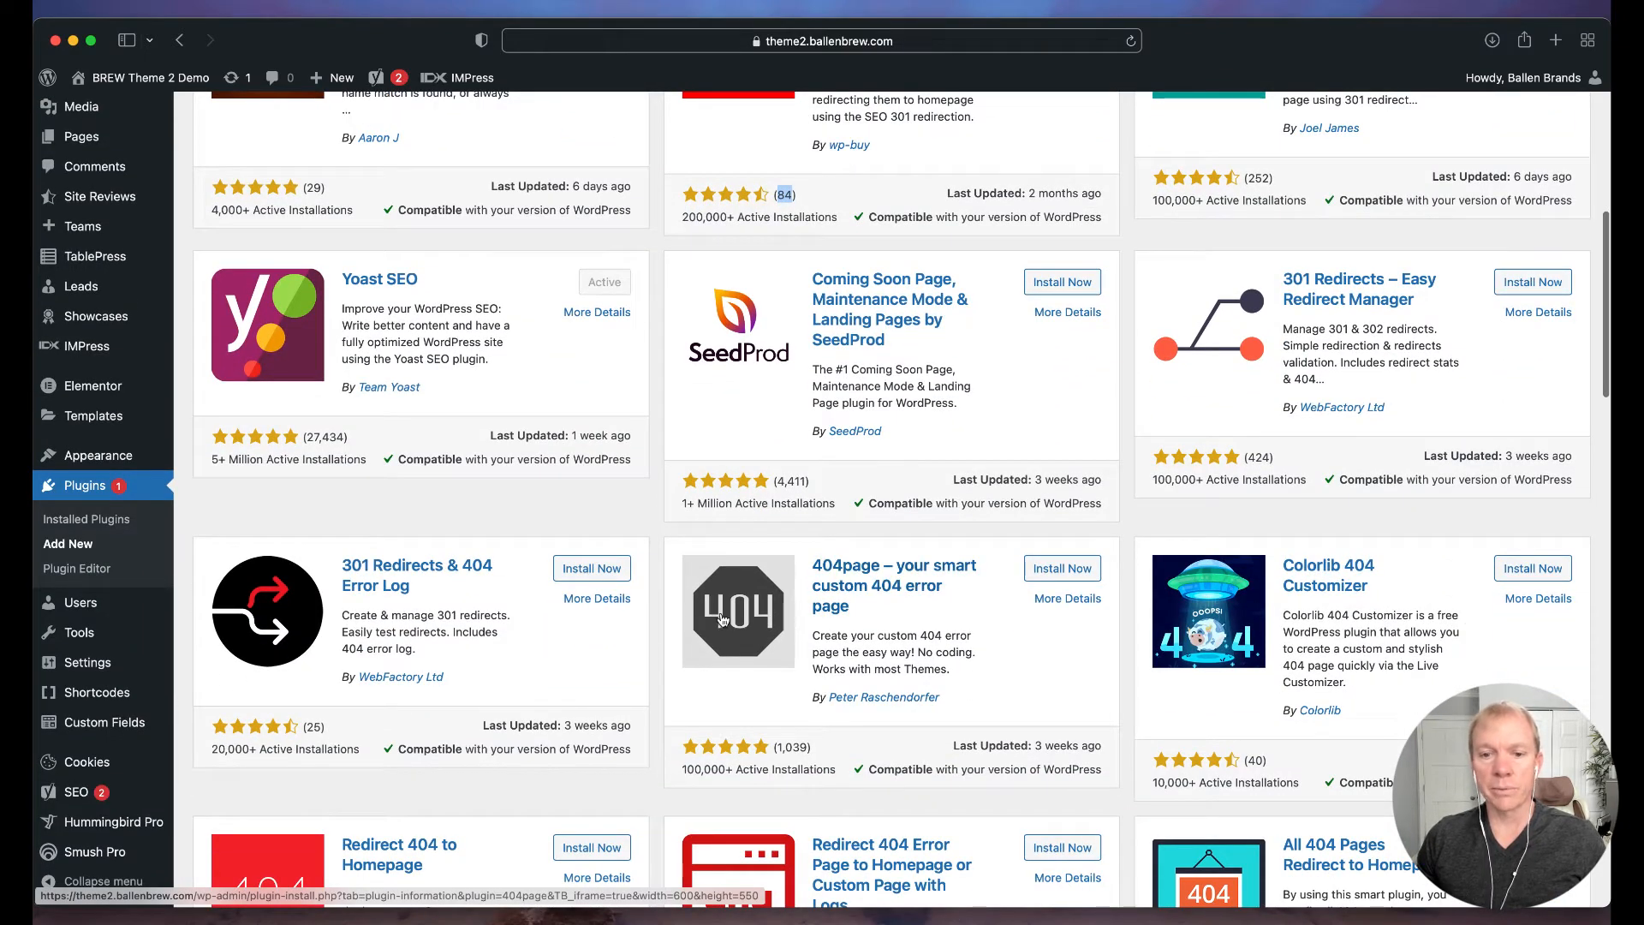
scroll(1030, 631, "down", 1)
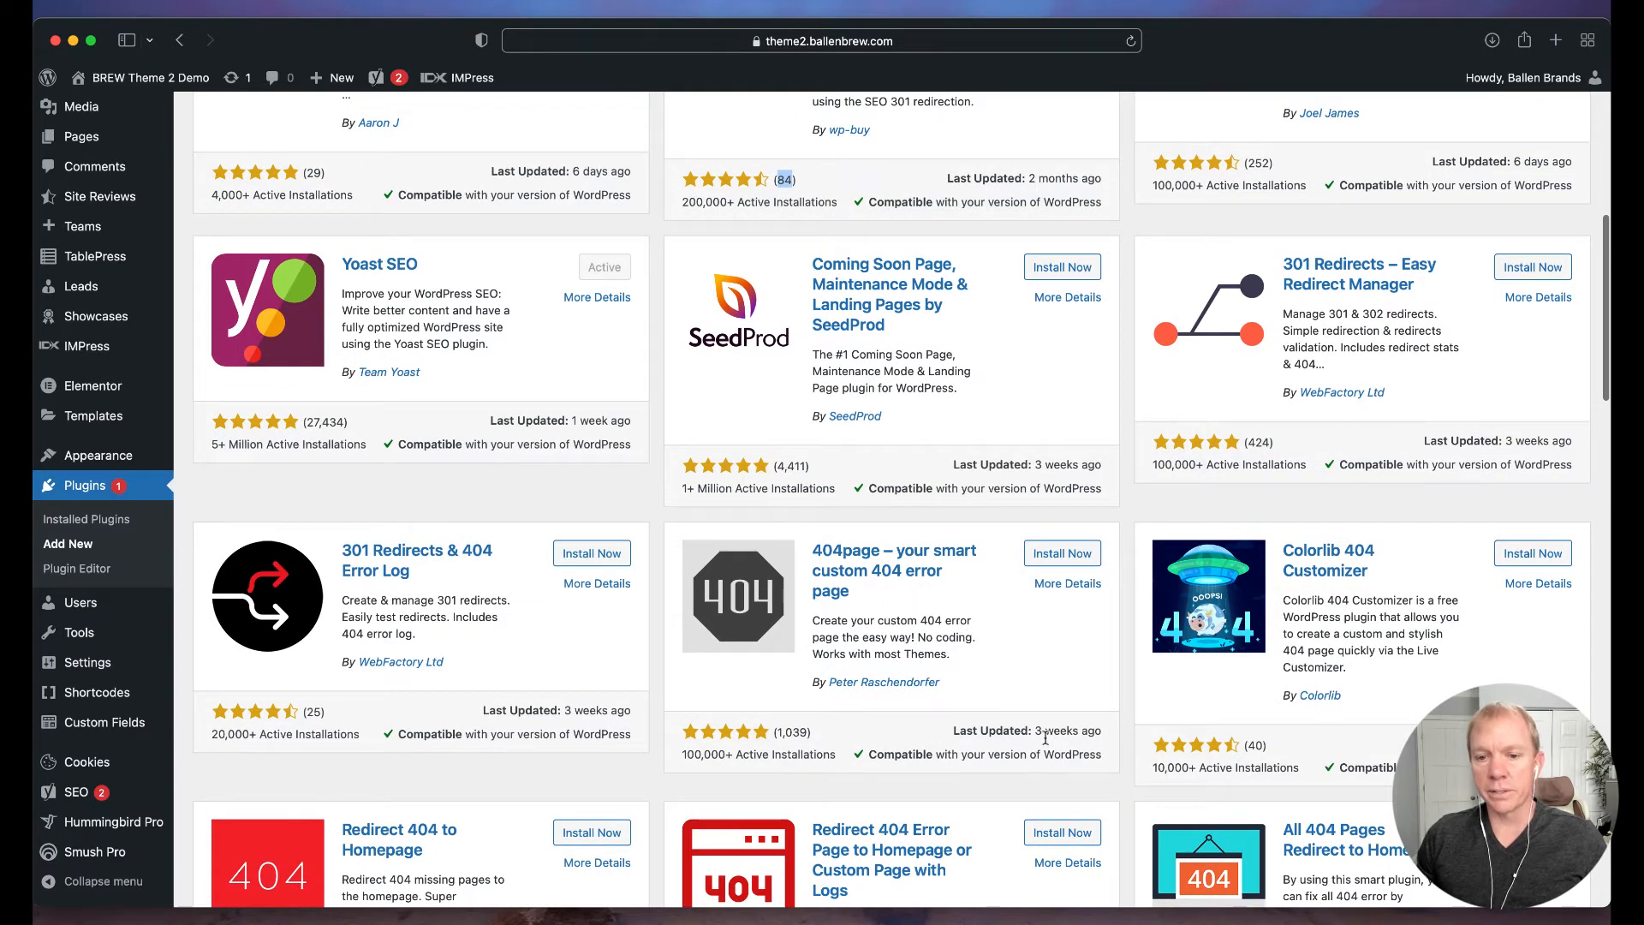
scroll(1007, 631, "up", 1)
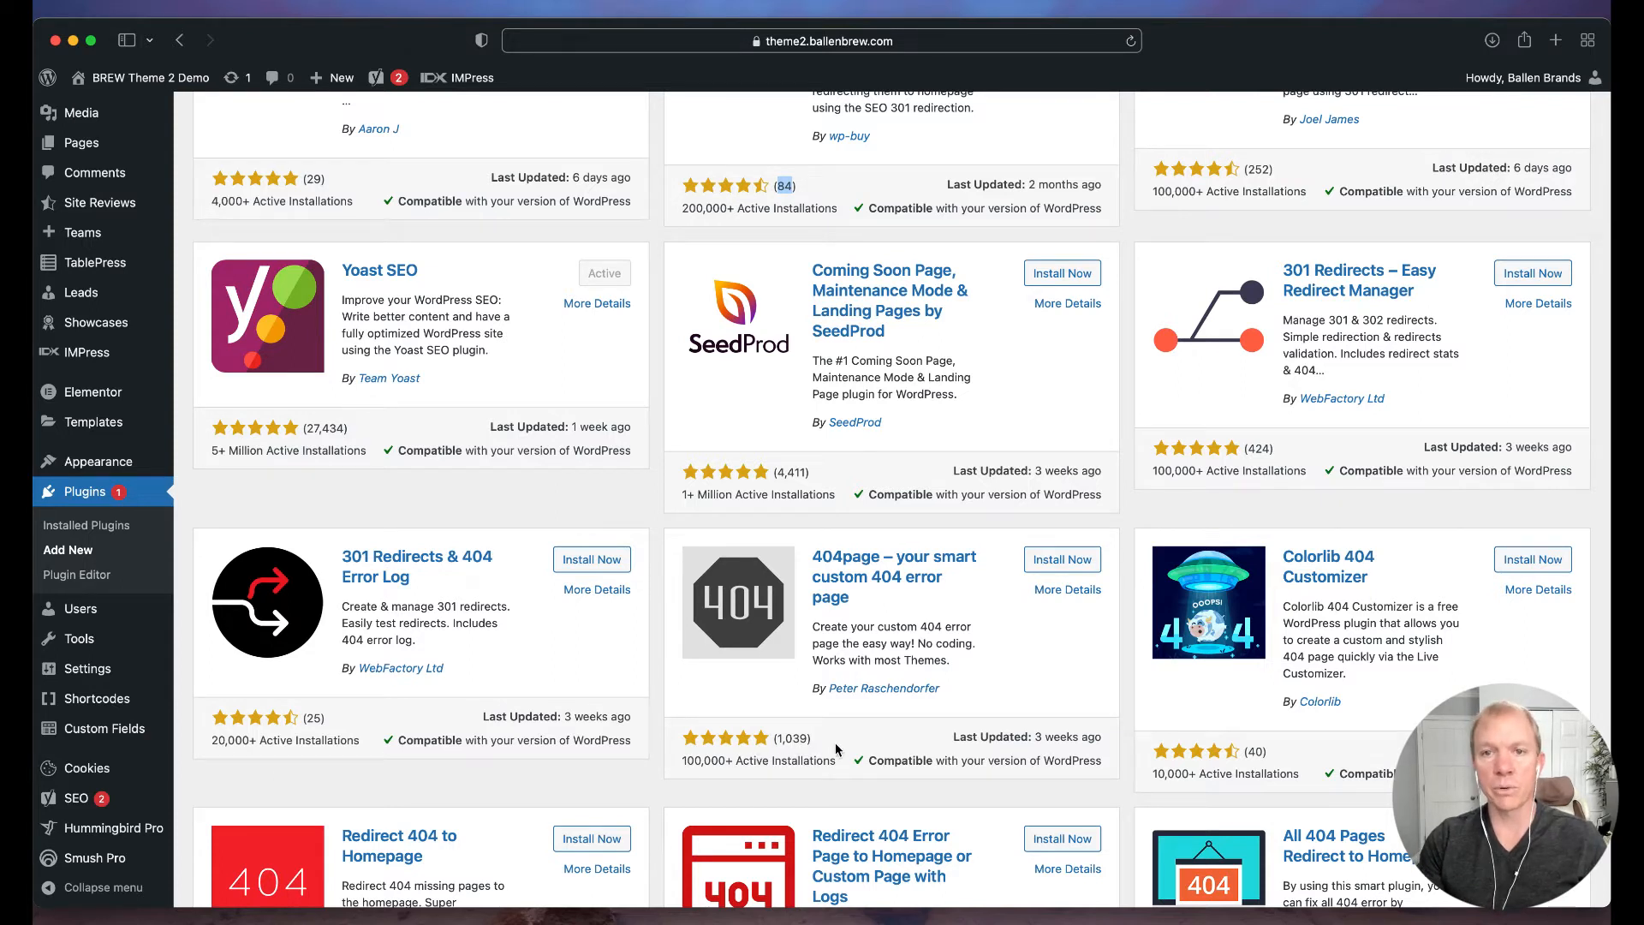
left_click(1055, 565)
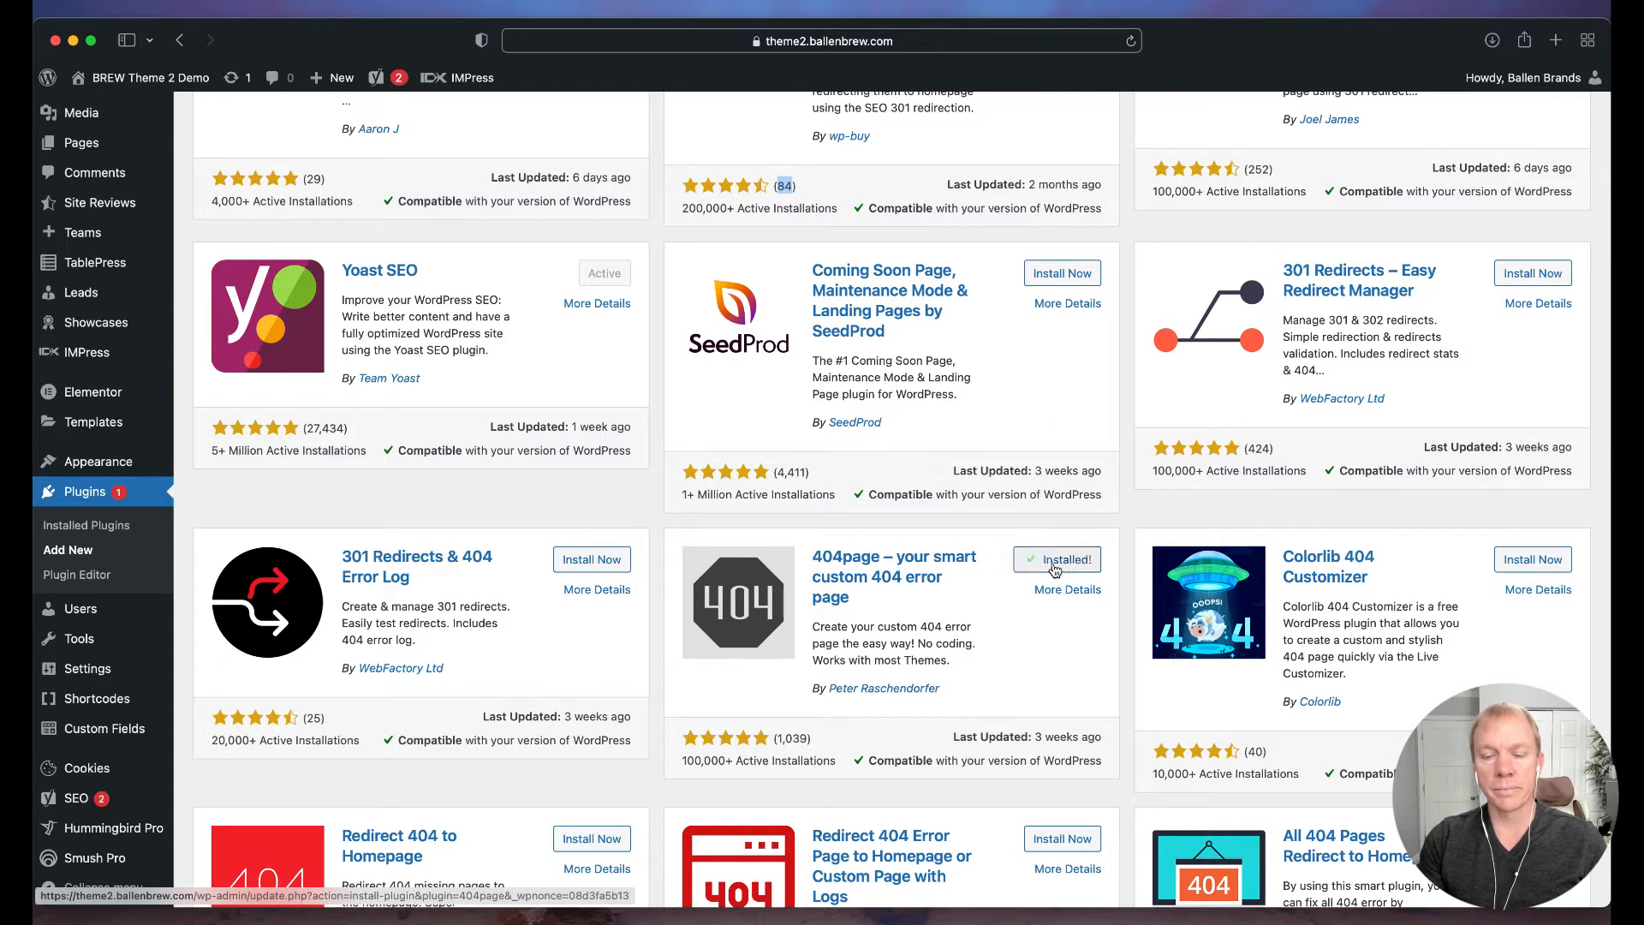
left_click(1061, 565)
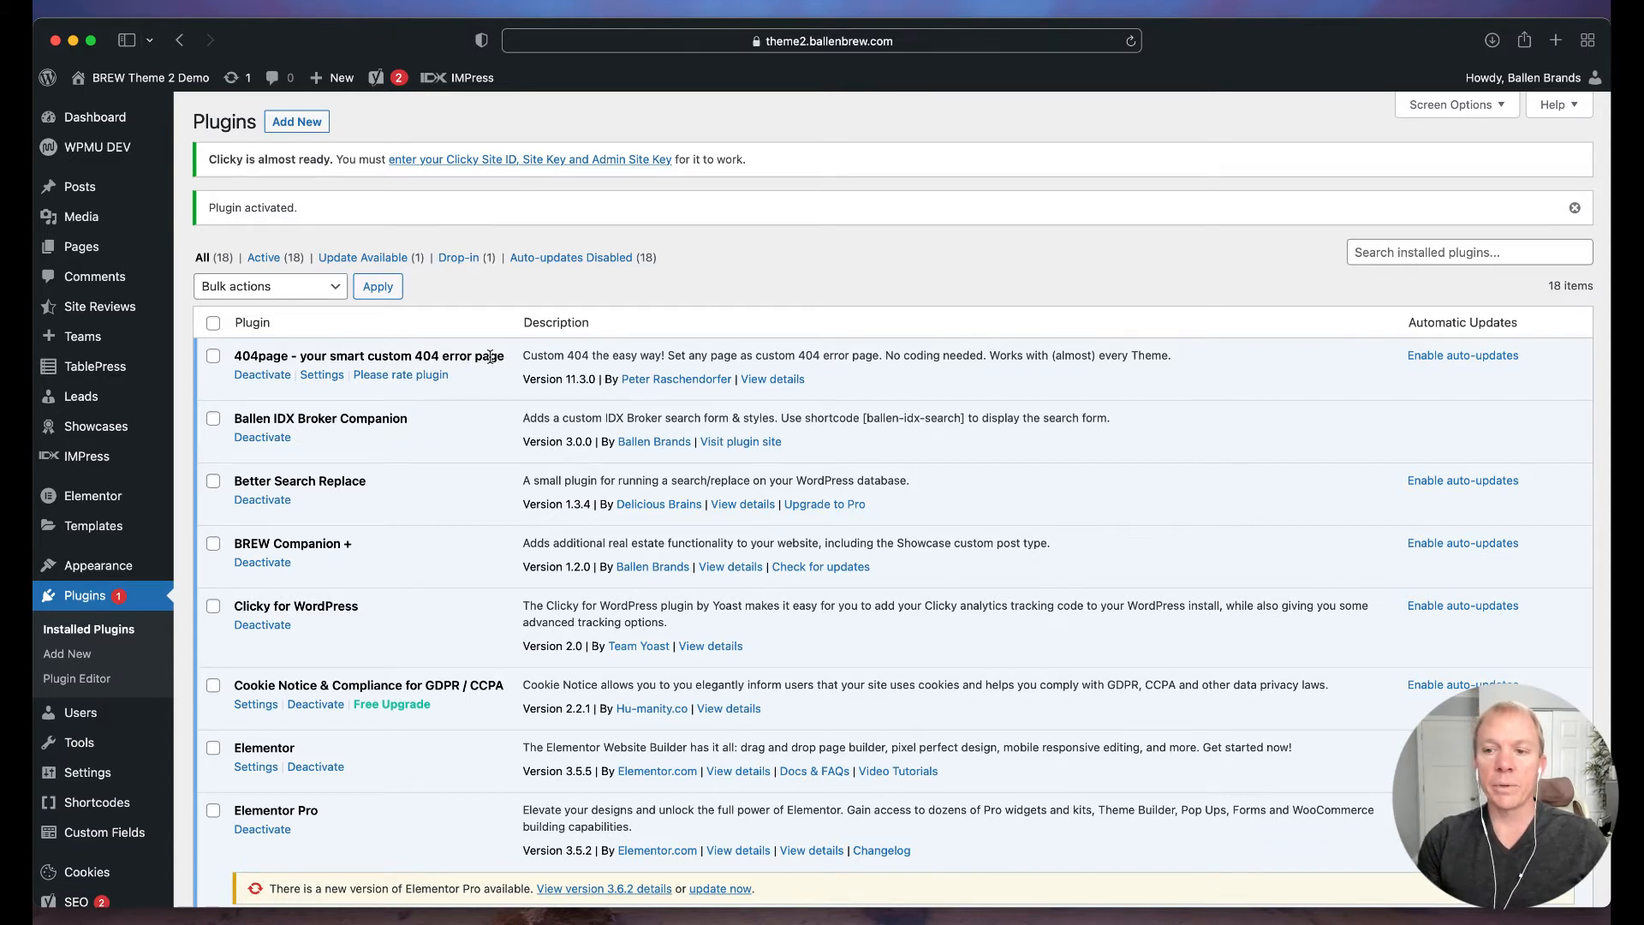
Open the settings of the 404page plugin and review which pages can be displayed as the 404 page.
left_click(322, 377)
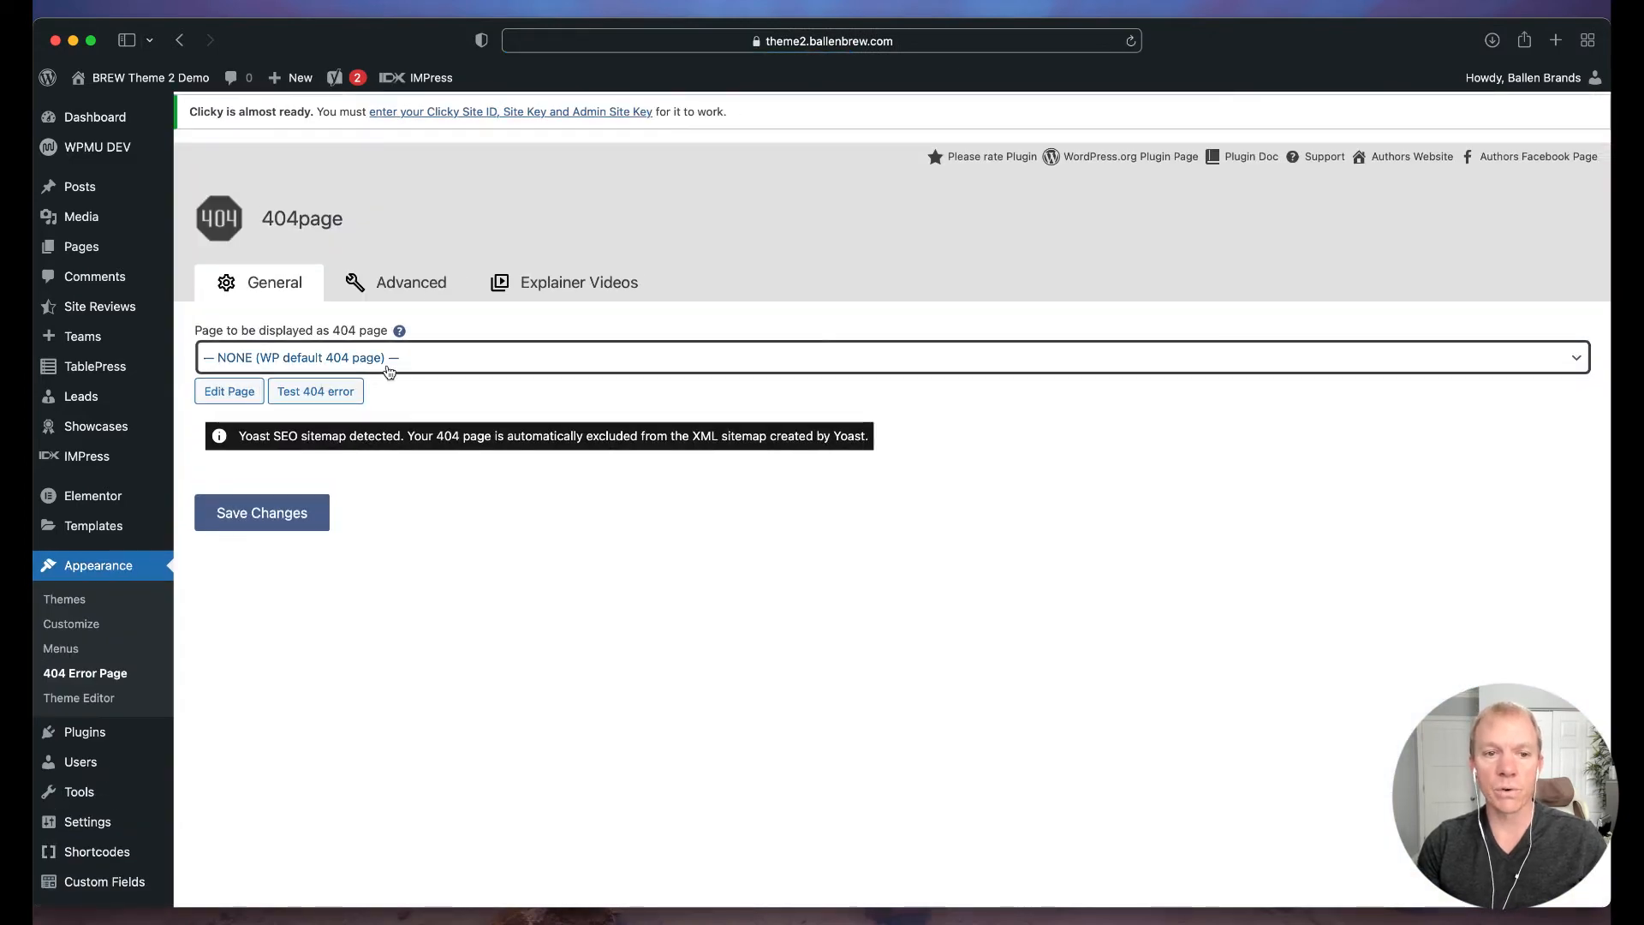
left_click(416, 360)
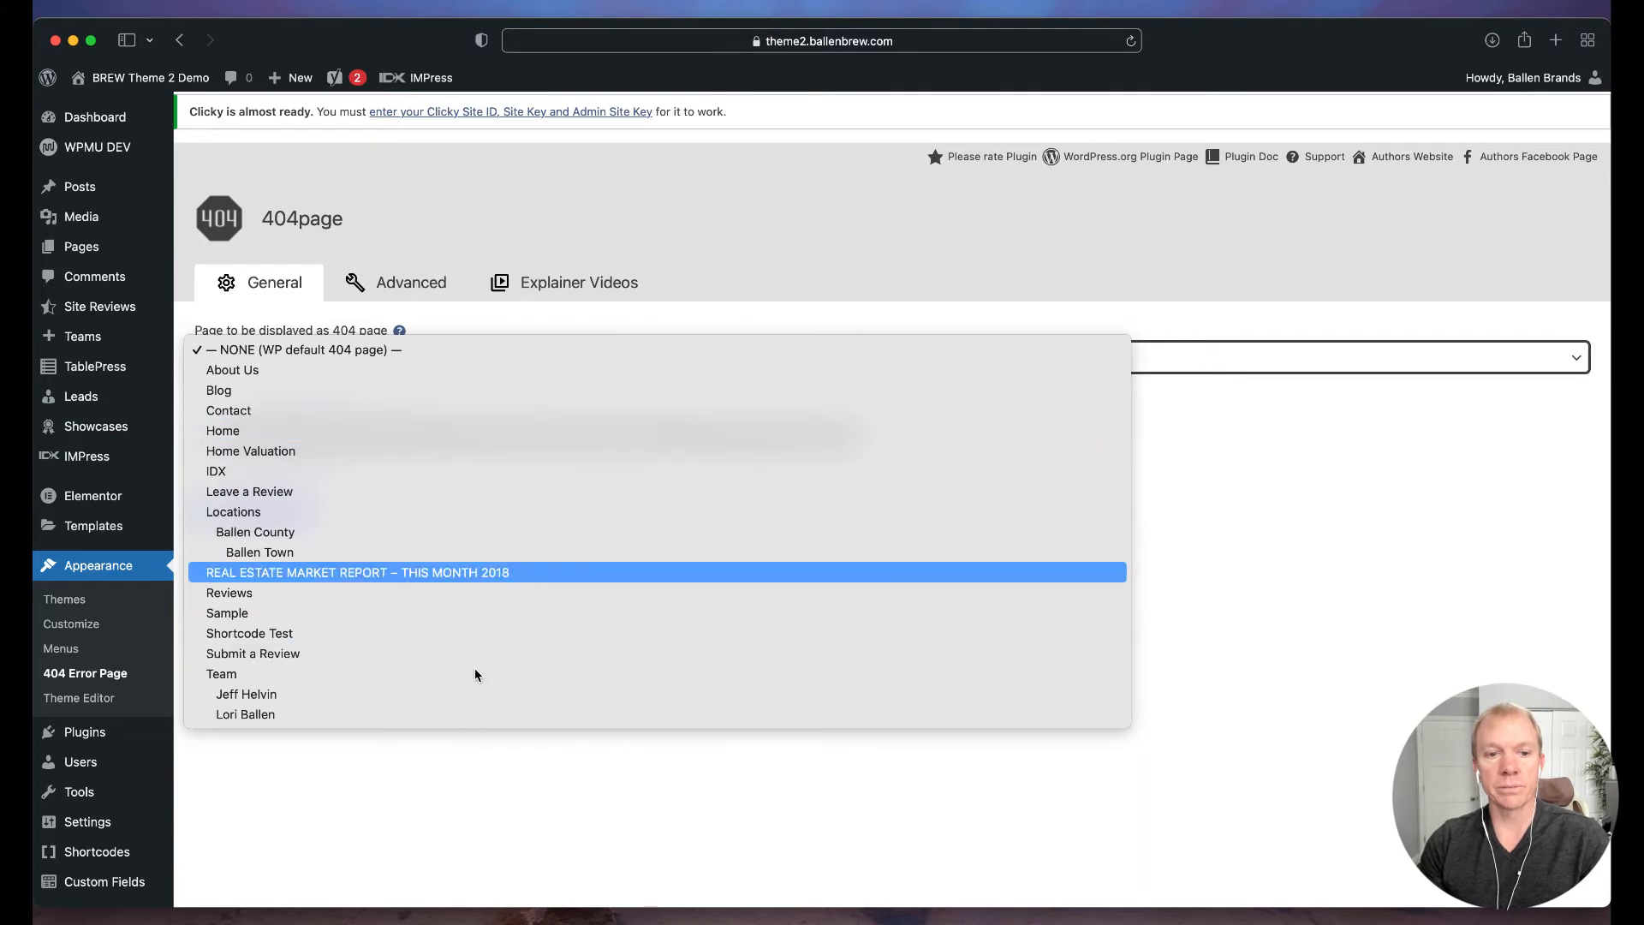
left_click(467, 786)
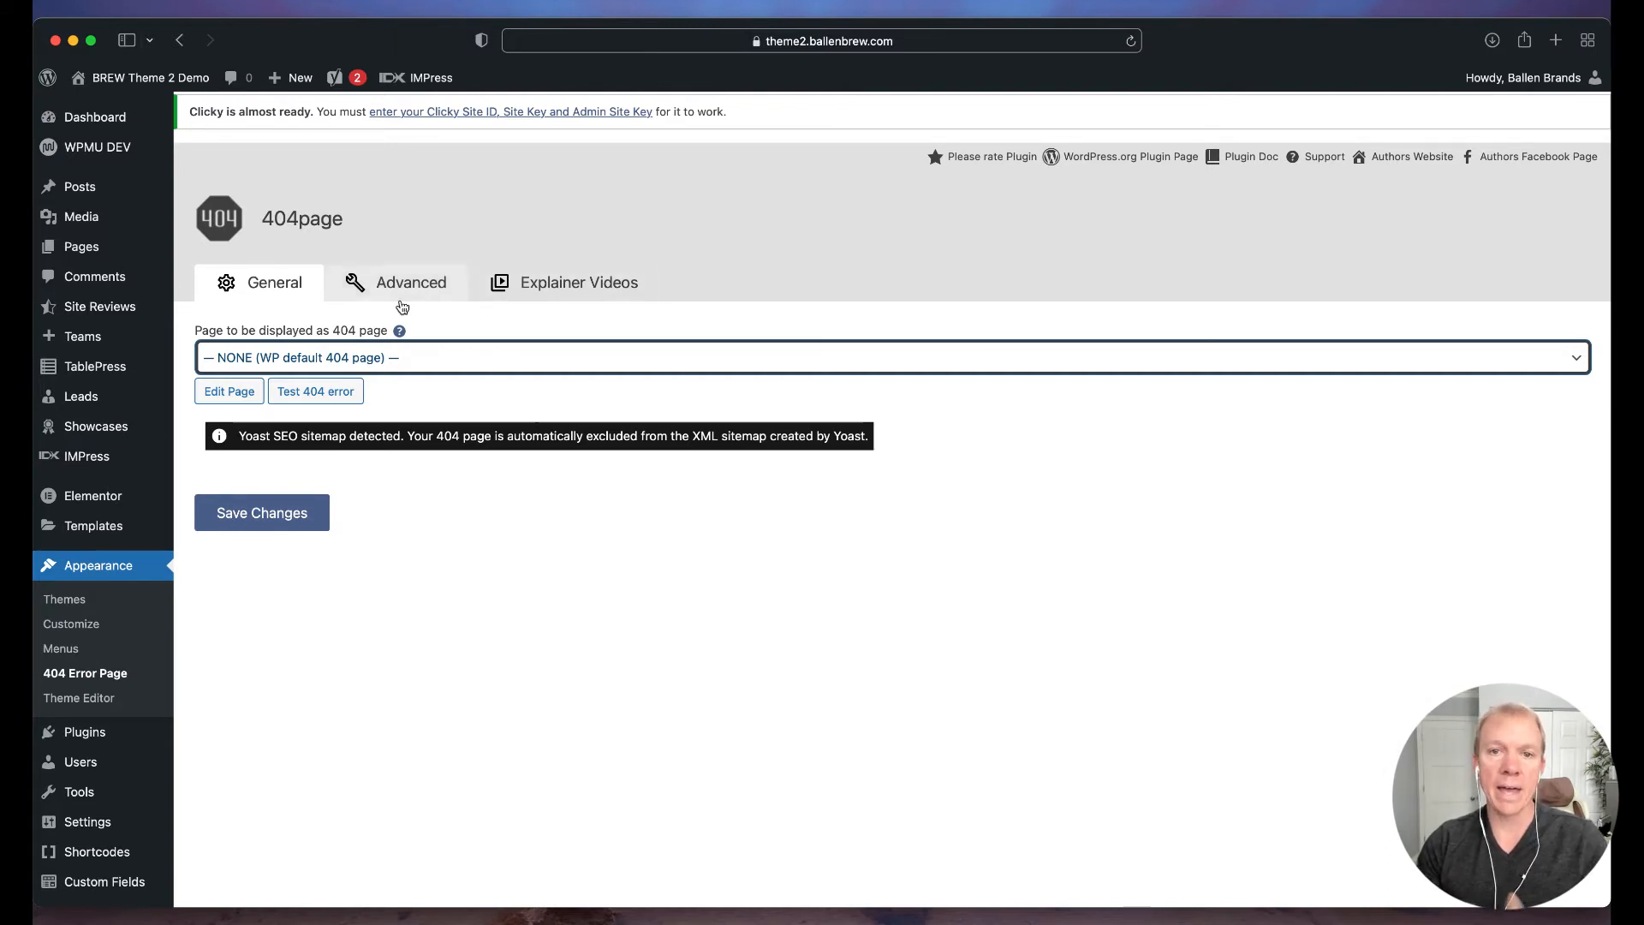
Create a new page from the site's list of pages and dismiss the block editor's welcome guide.
mouse_move(90, 248)
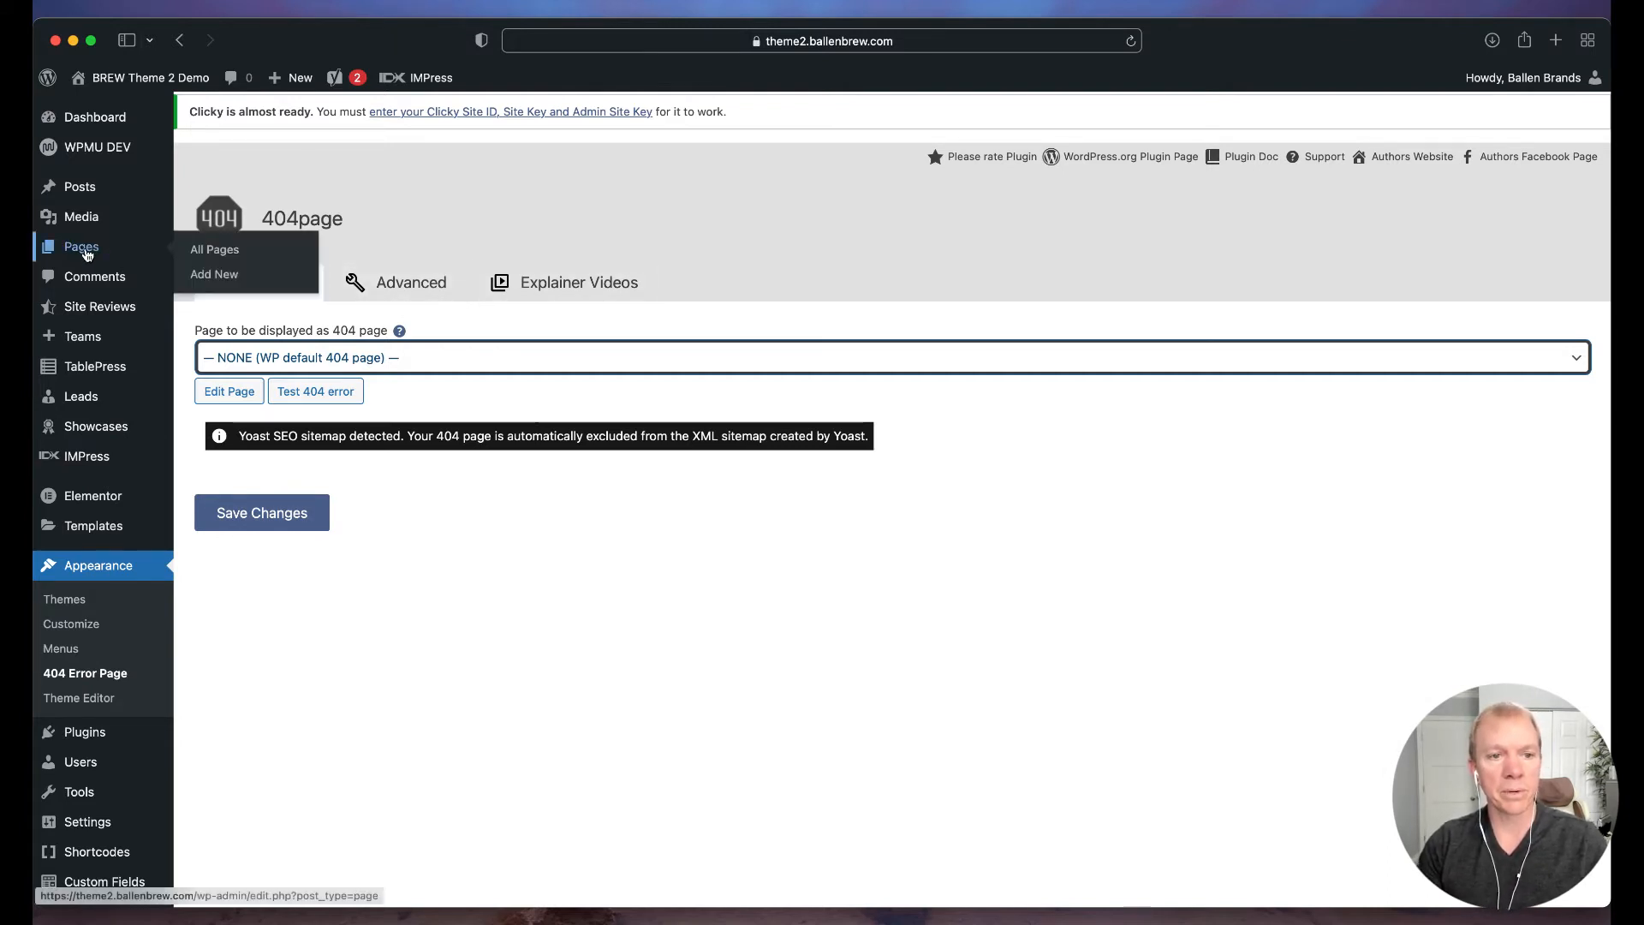
left_click(214, 275)
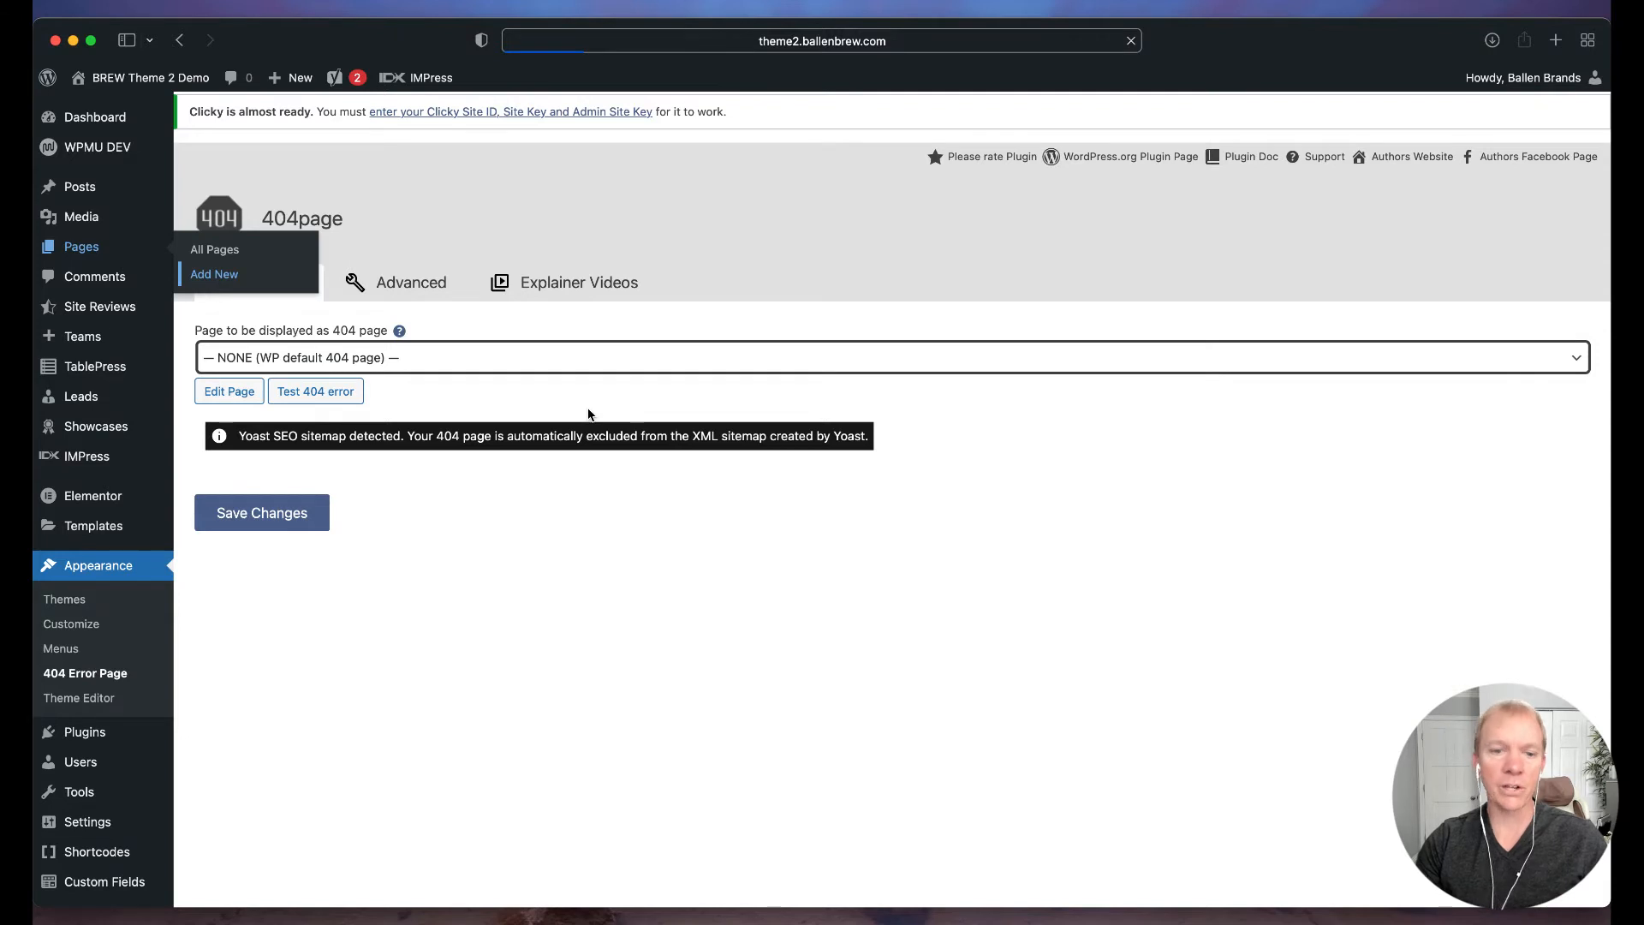
scroll(590, 416, "up", 1)
left_click(83, 249)
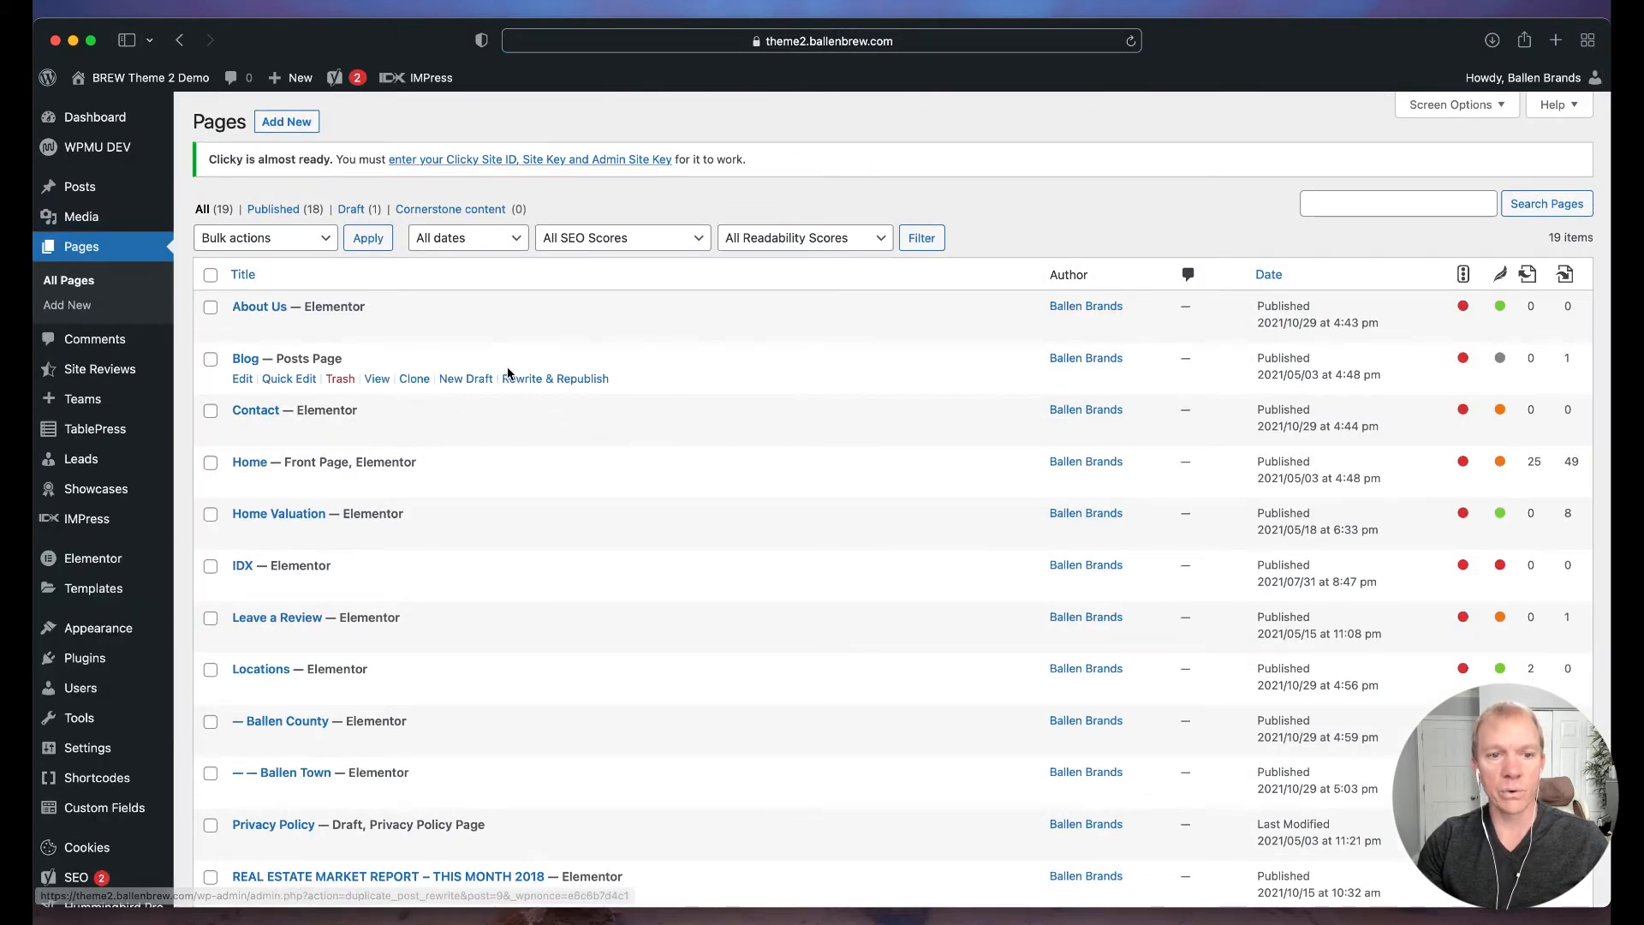
left_click(283, 122)
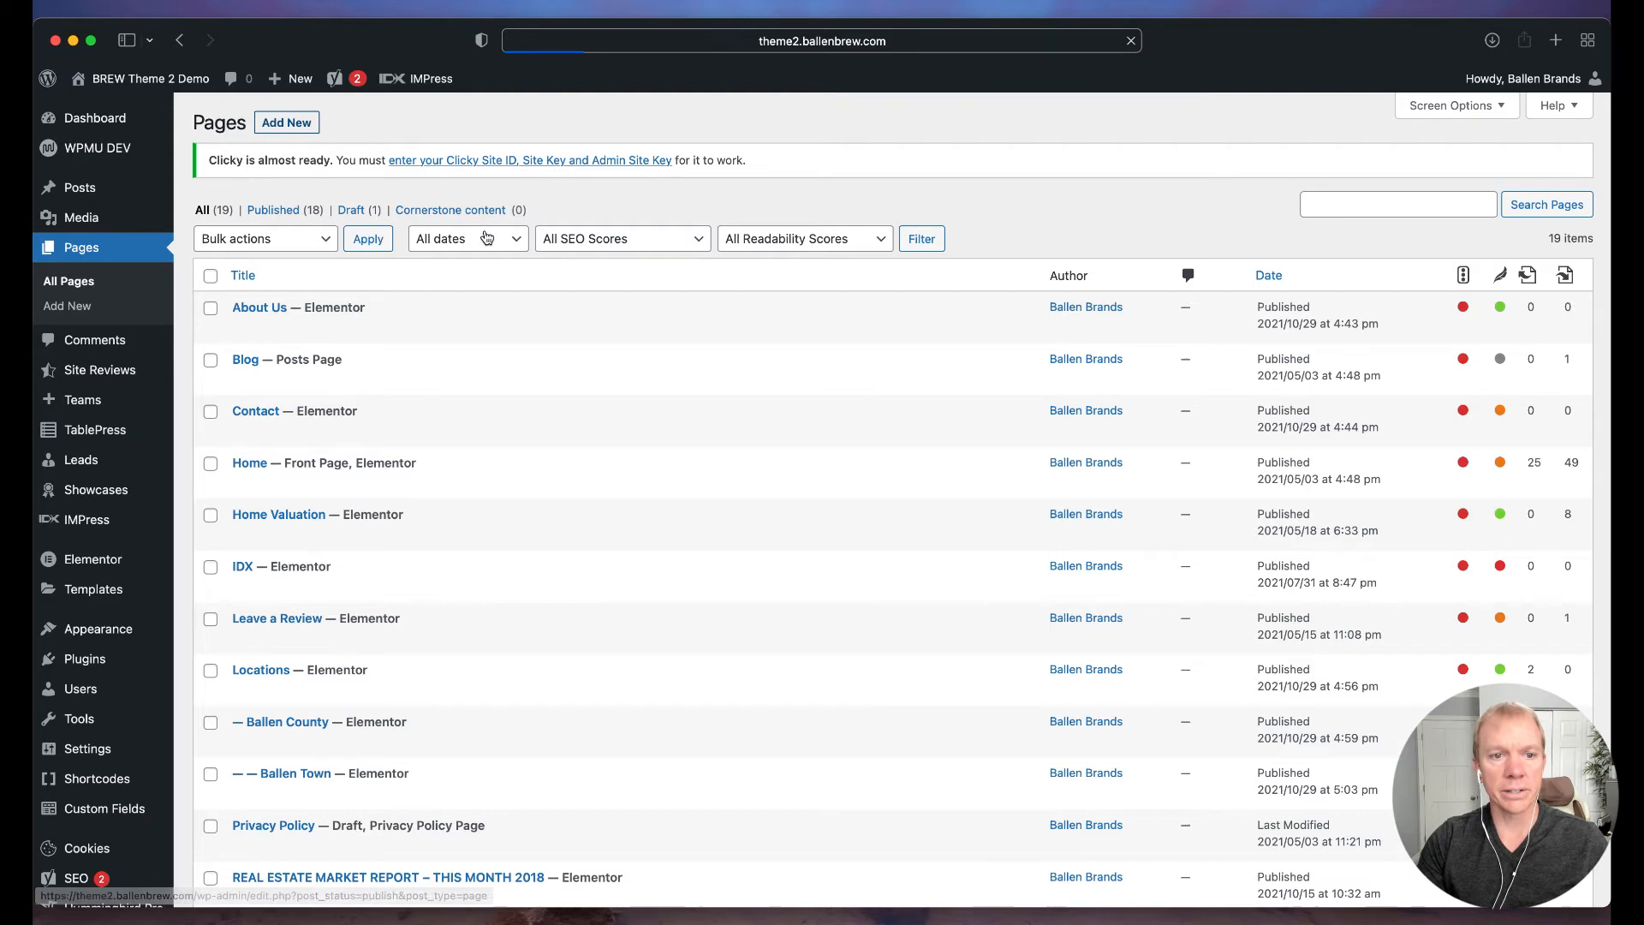
scroll(417, 456, "down", 5)
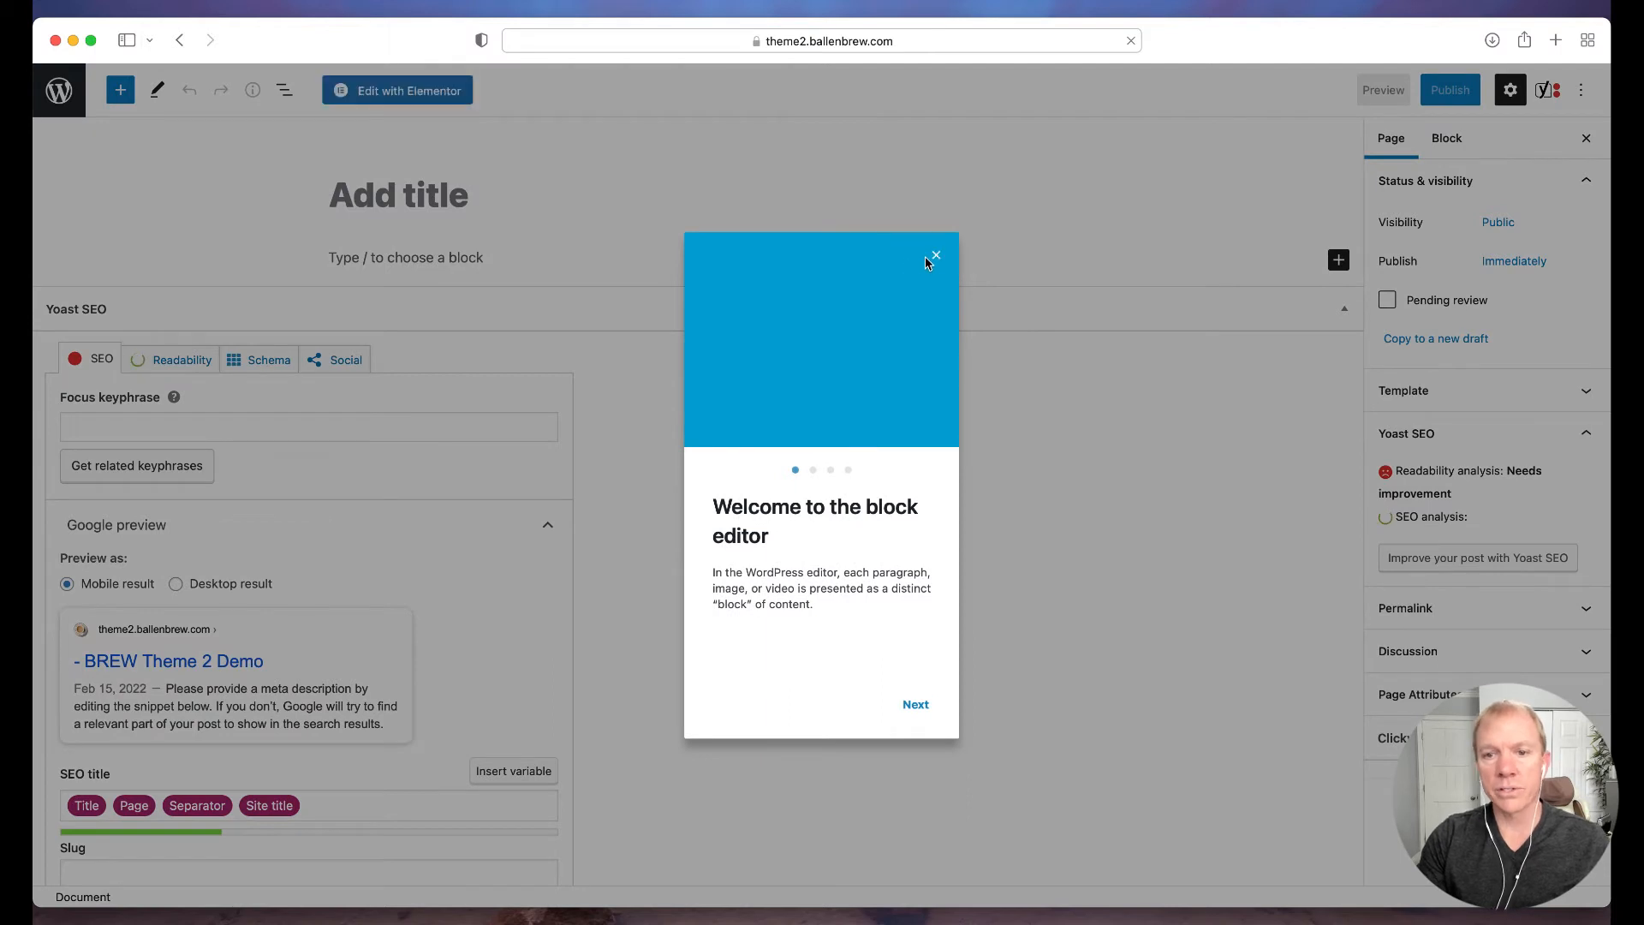
left_click(937, 256)
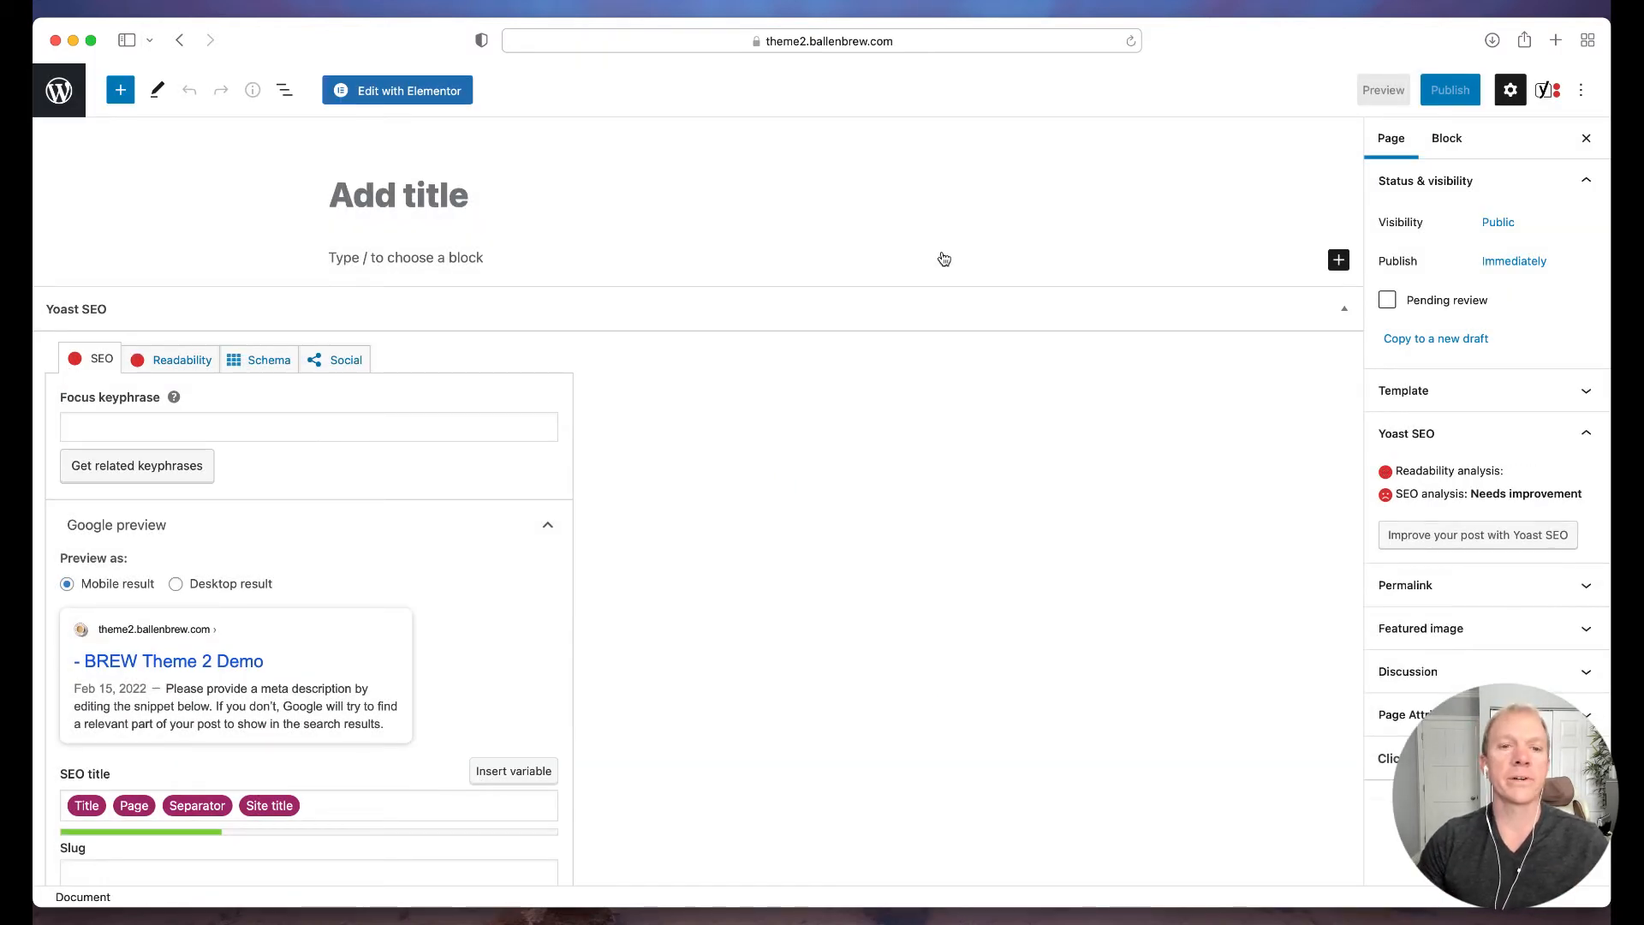
Enter "We Have Moved" as the title of the new page.
left_click(428, 193)
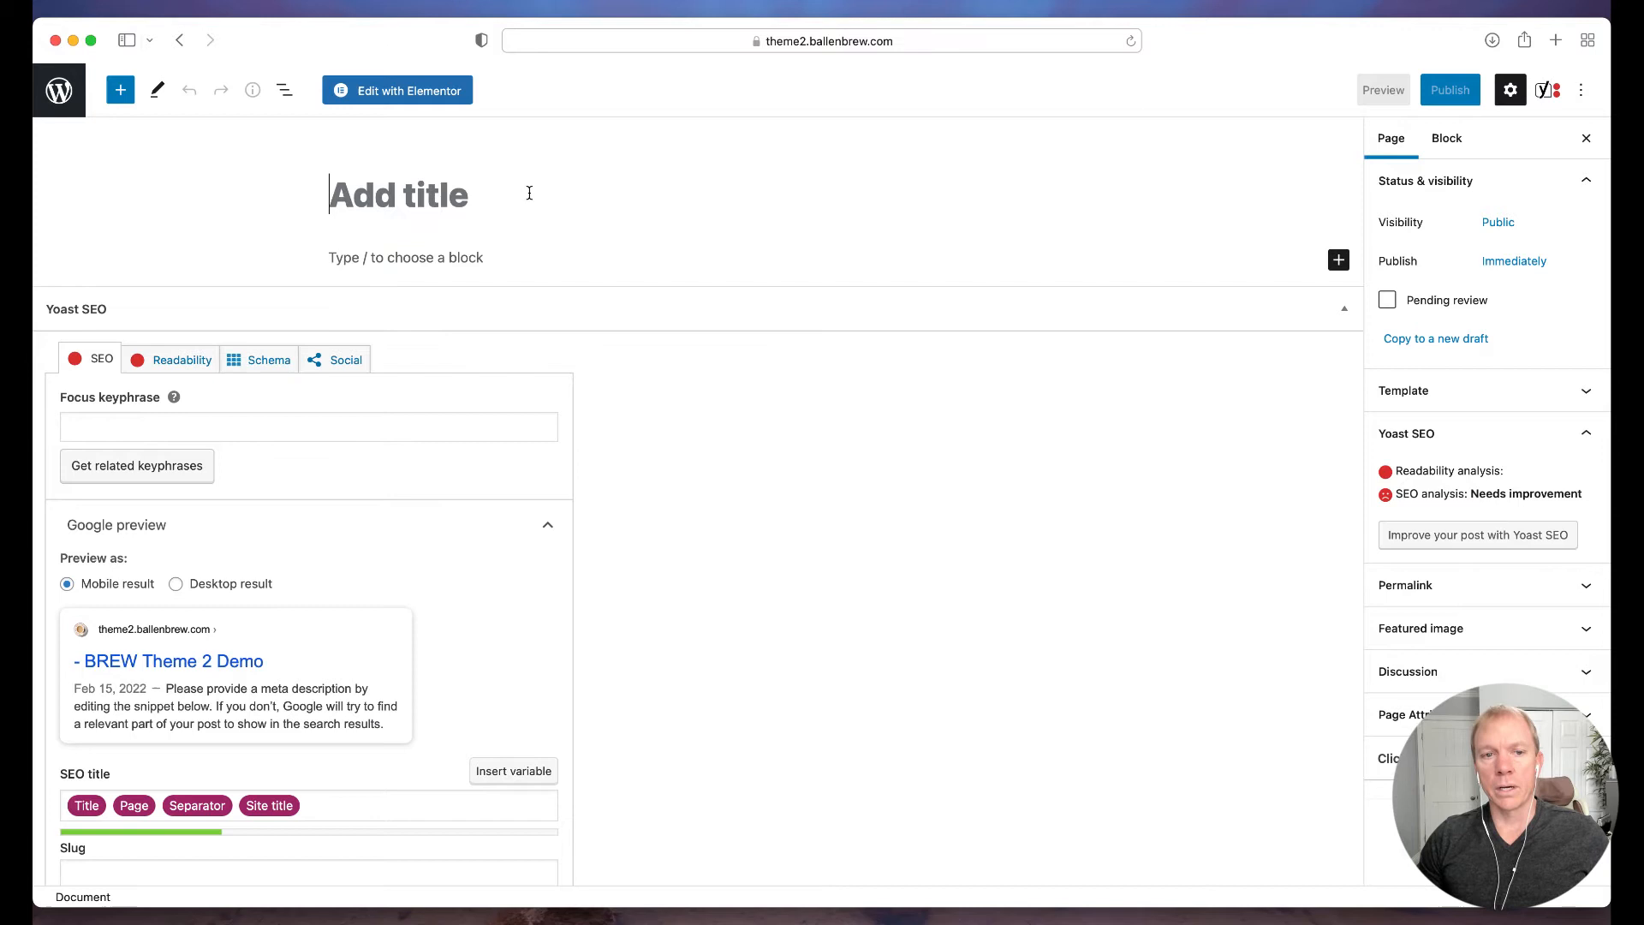
type("We hH")
key("BackSpace")
key("BackSpace")
type("Have Moved")
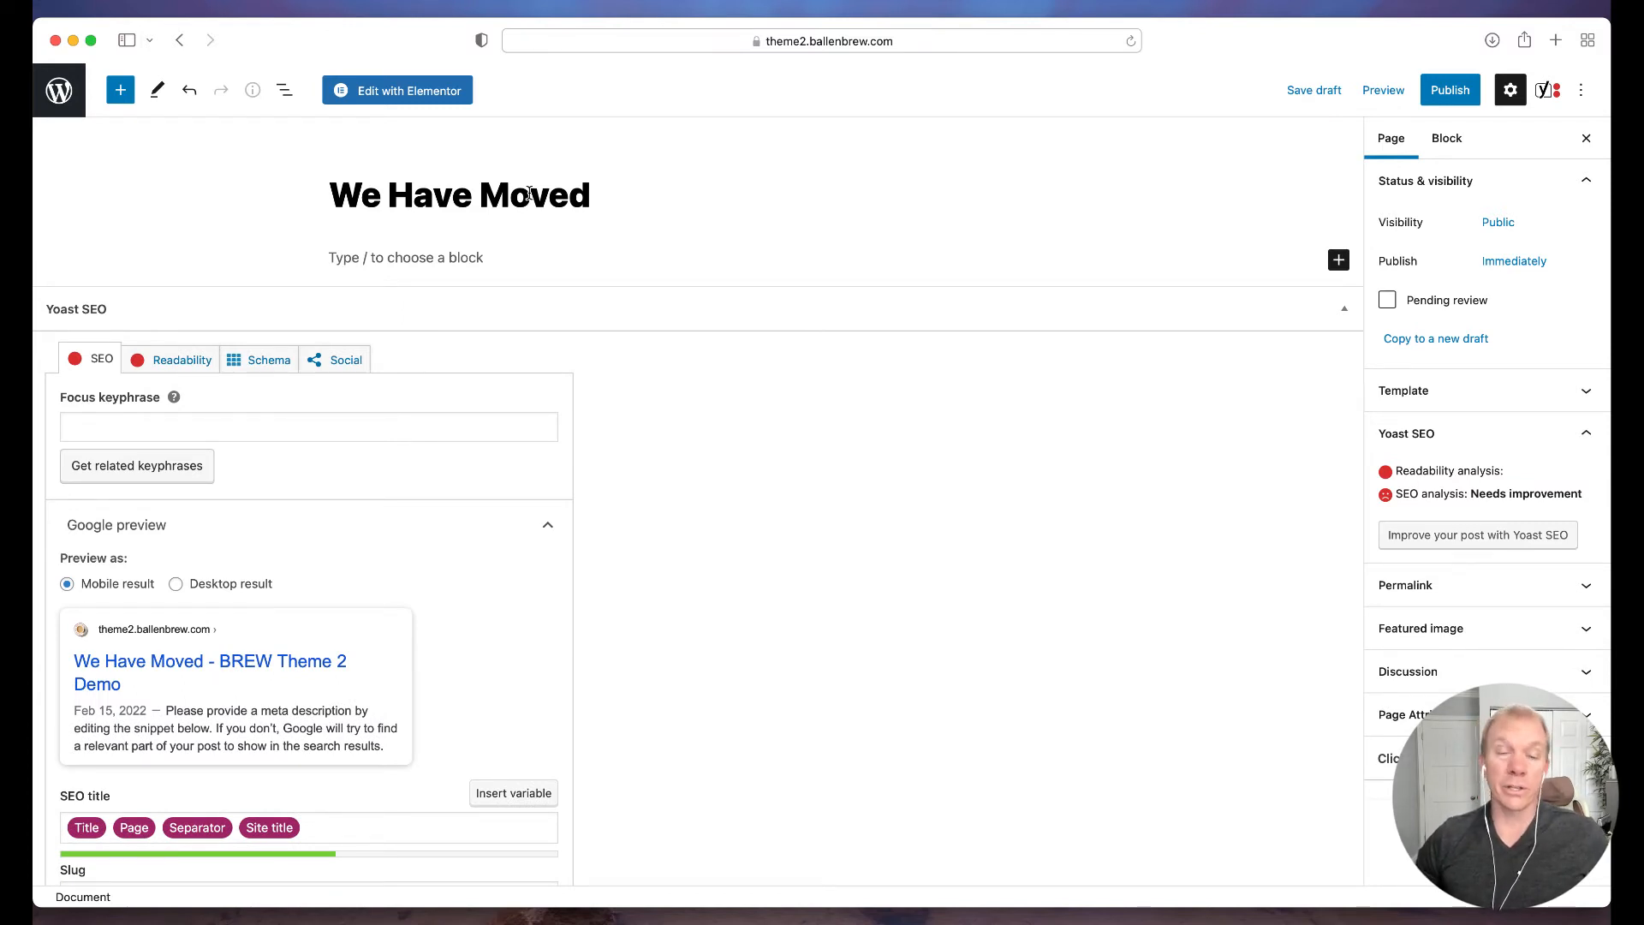
key("BackSpace")
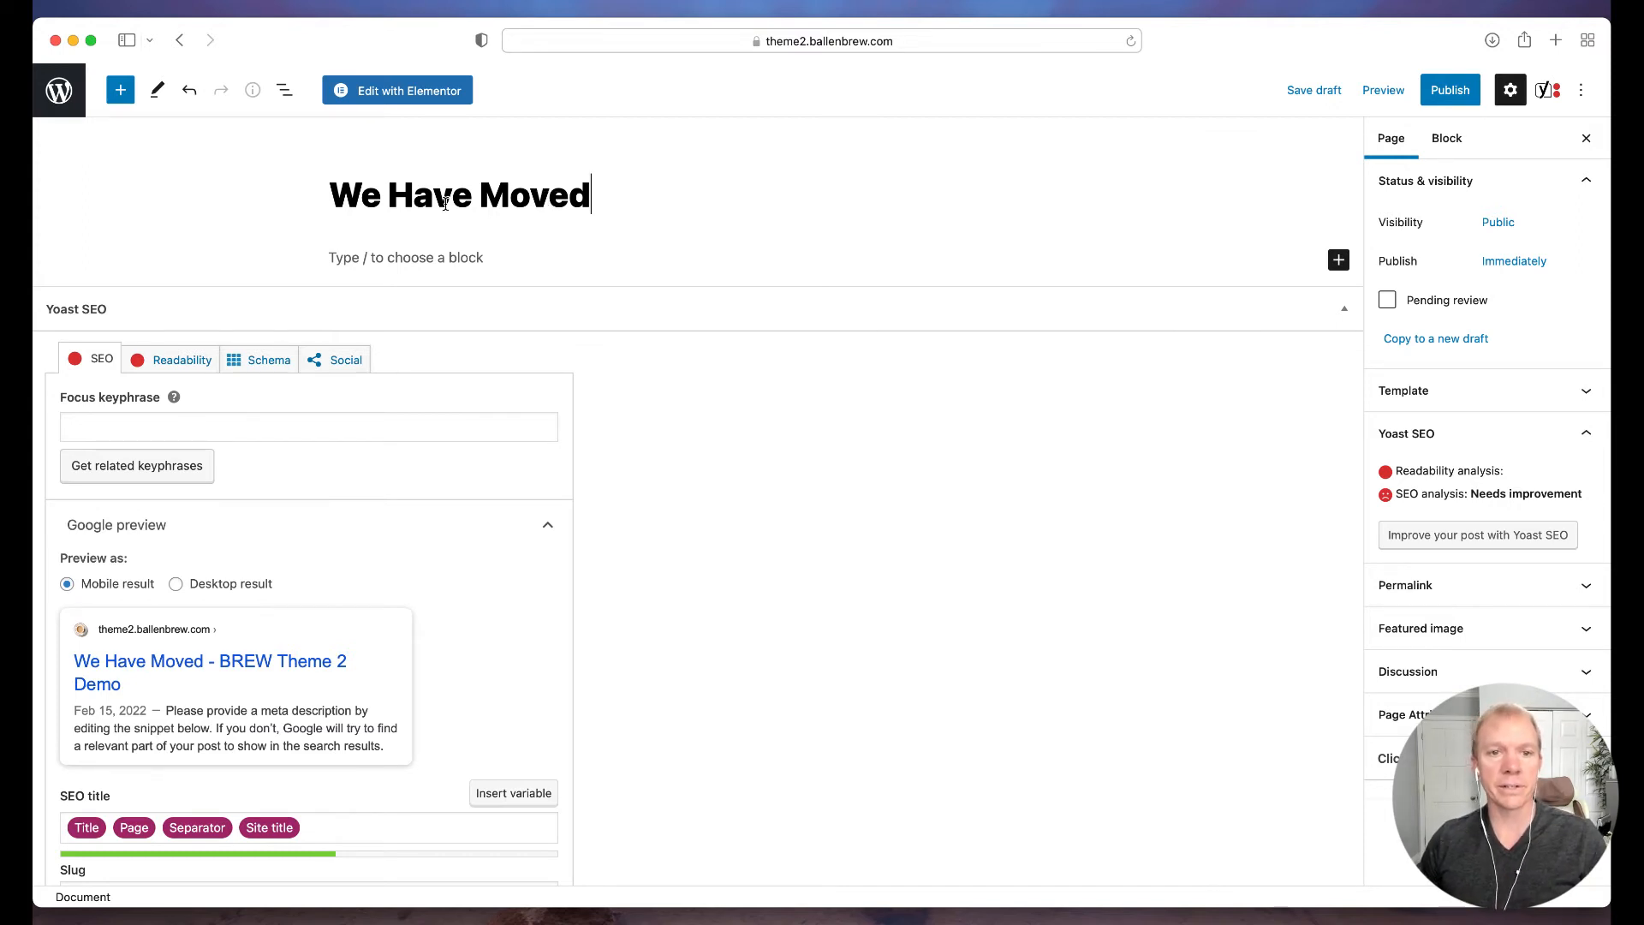
Replace the page title with "This Page Does Not Exist".
mouse_move(346, 198)
left_mouse_down()
mouse_move(598, 195)
mouse_move(330, 195)
left_mouse_up()
type("Th")
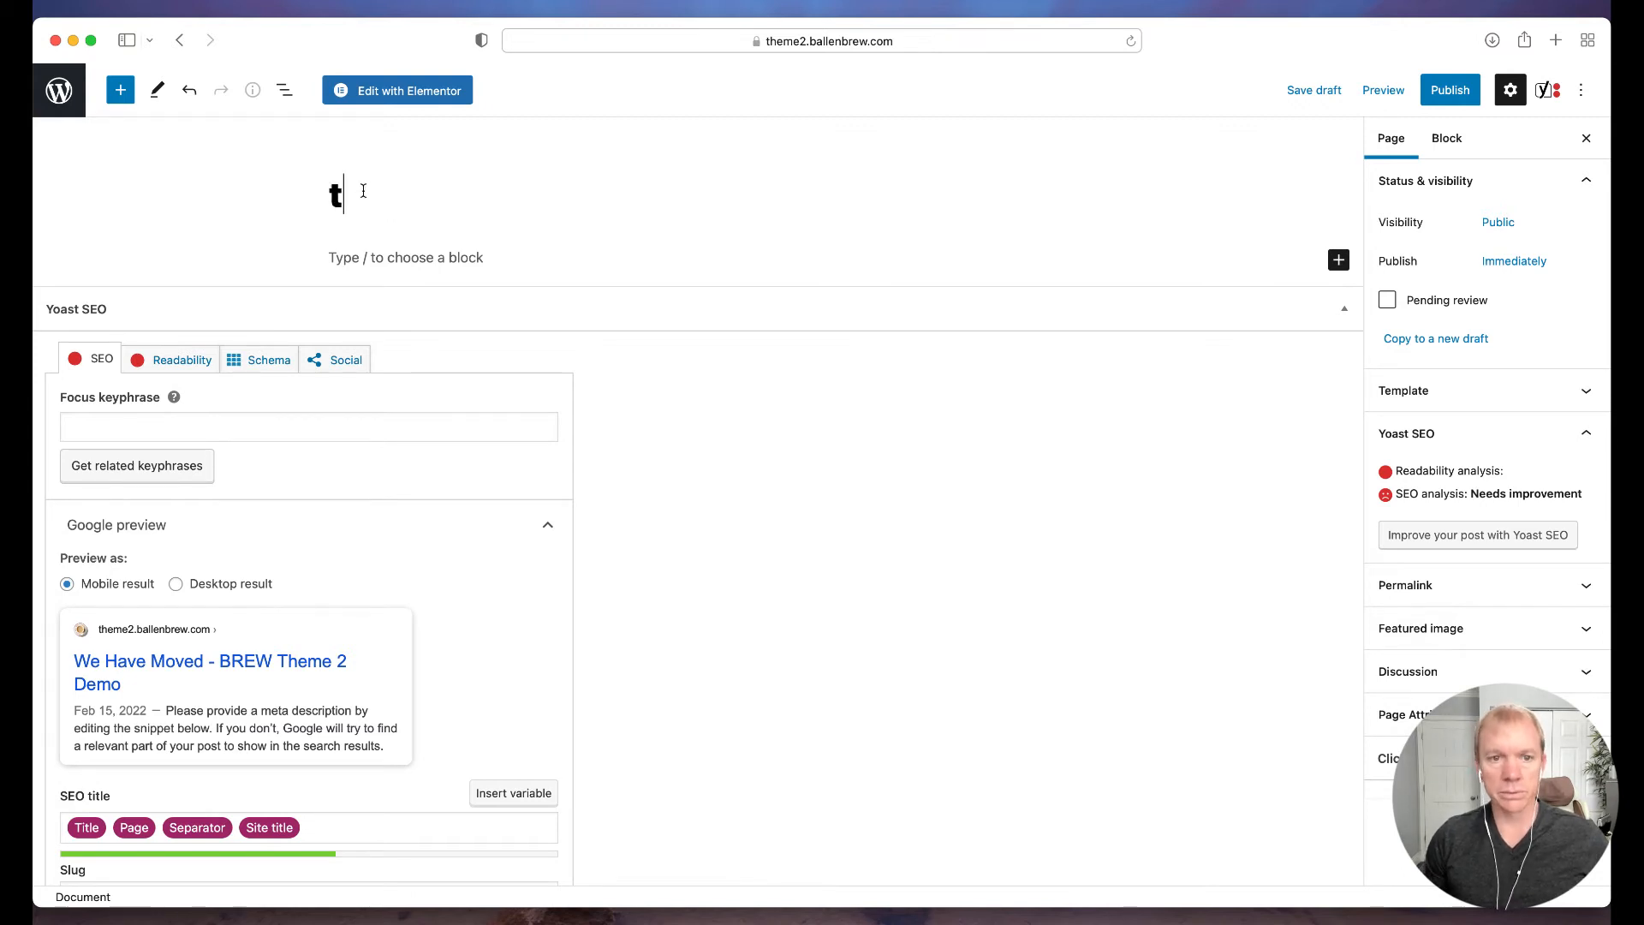
type("is Page Deo")
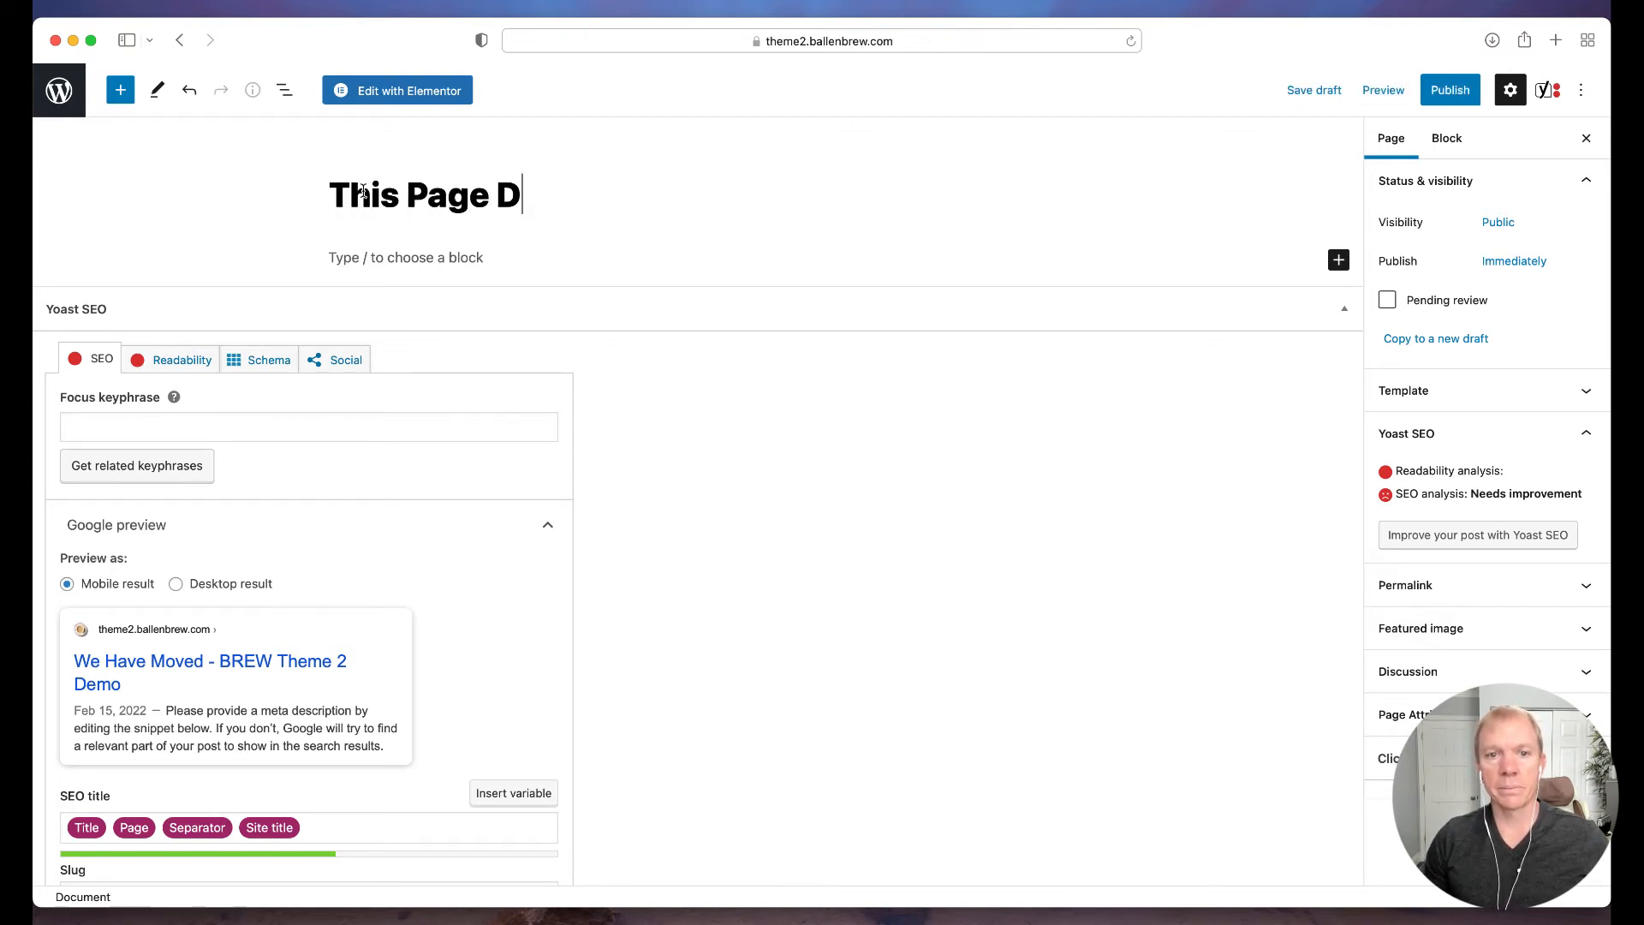
key("BackSpace")
key("BackSpace")
type("oes Not E")
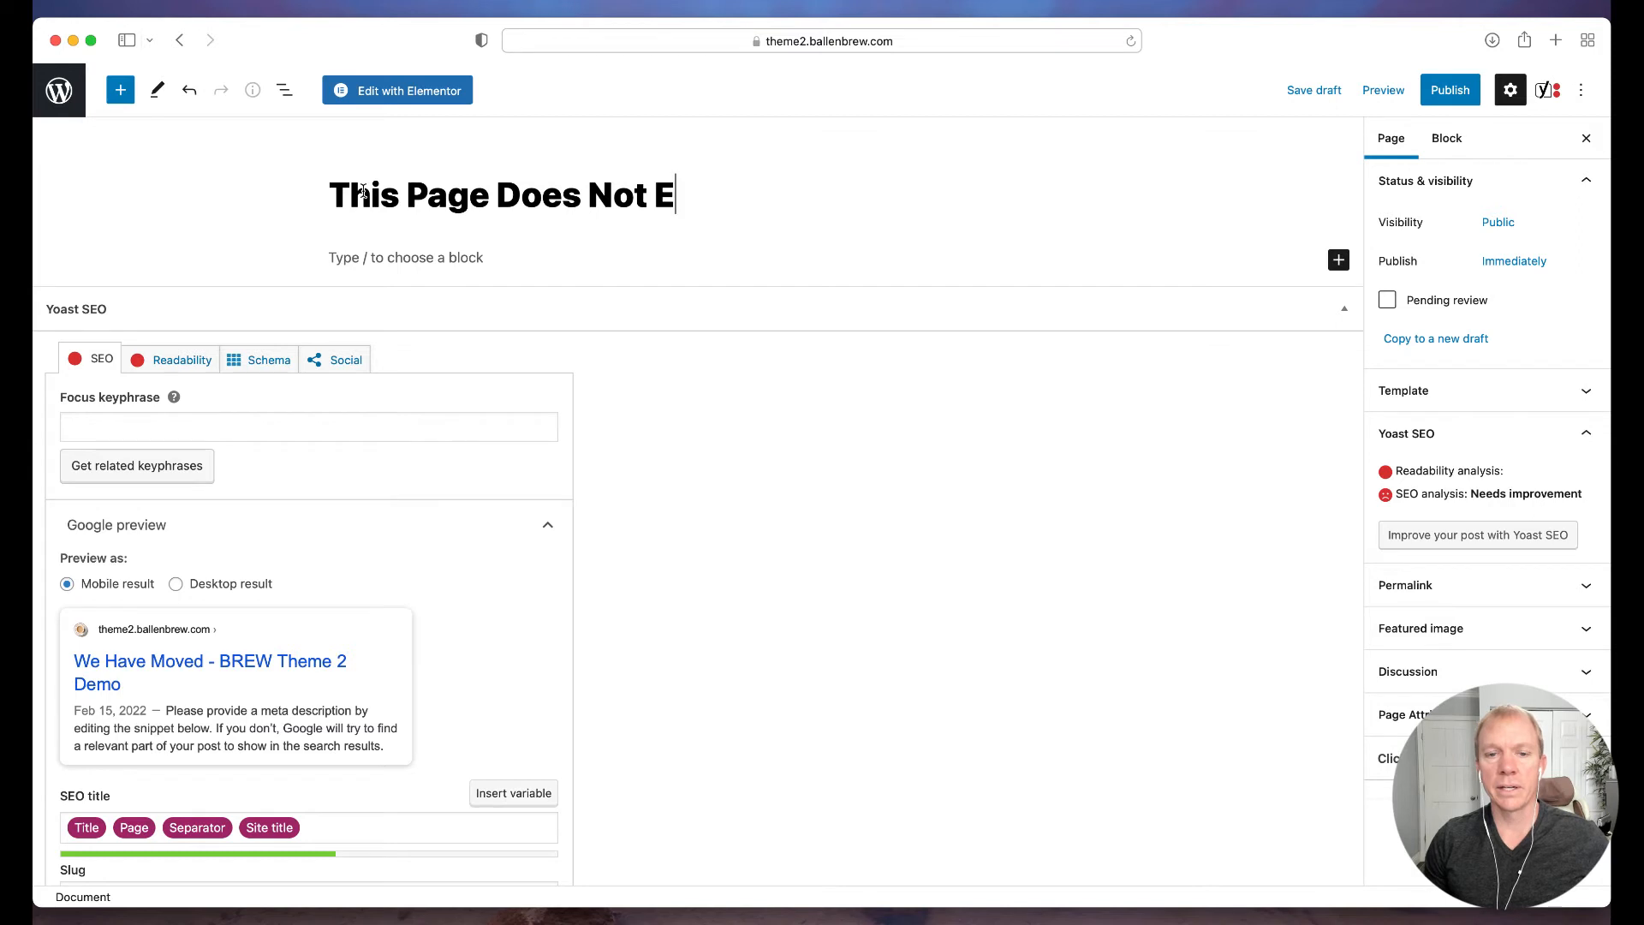
type("xist")
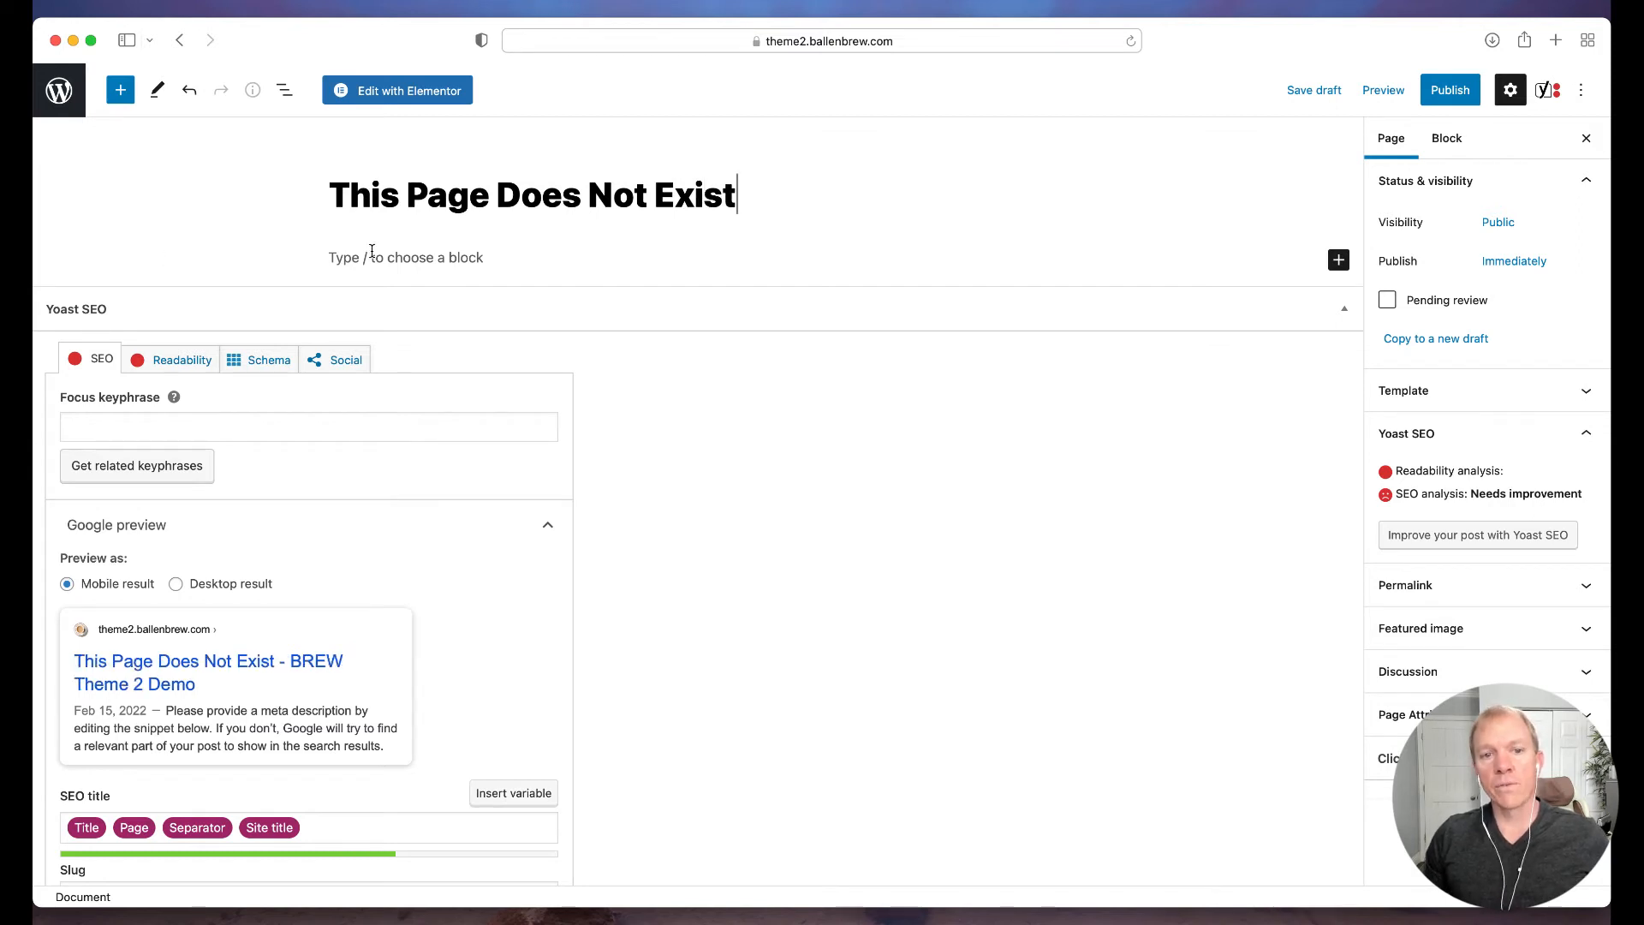
Add the paragraph "We're sorry, but the page you were looking is no longer available. Please use the navigation to choose where you would like to go.".
left_click(383, 254)
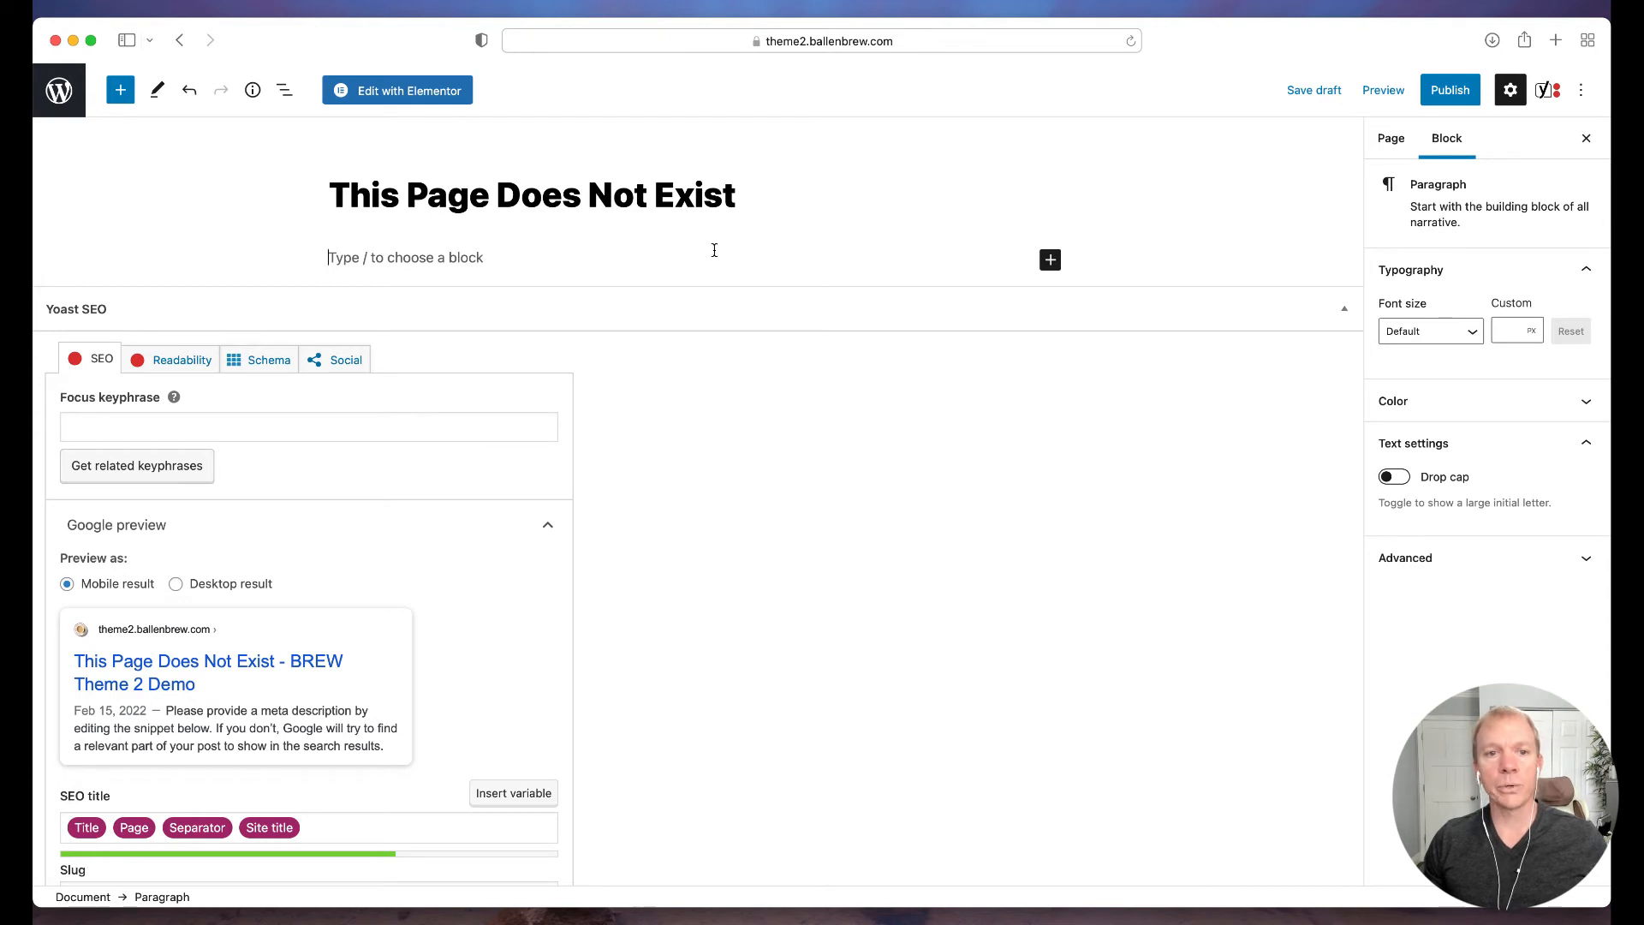
type("We're sorry, b")
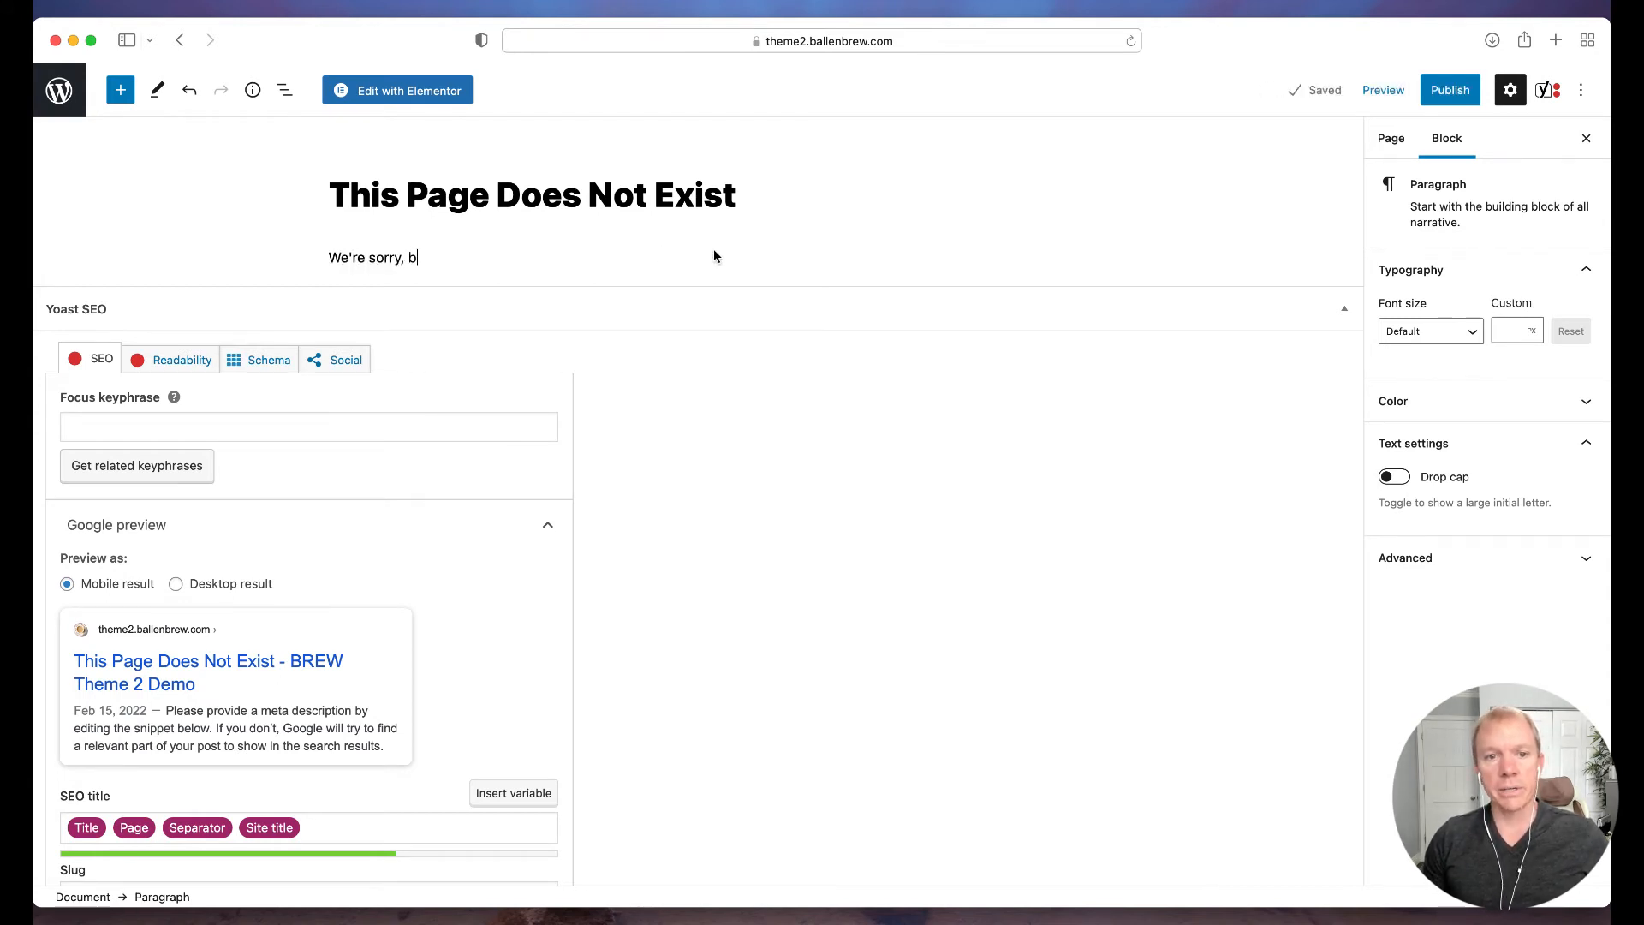
type("ut the page you were looking is no longer available. Please use the navigation to ch")
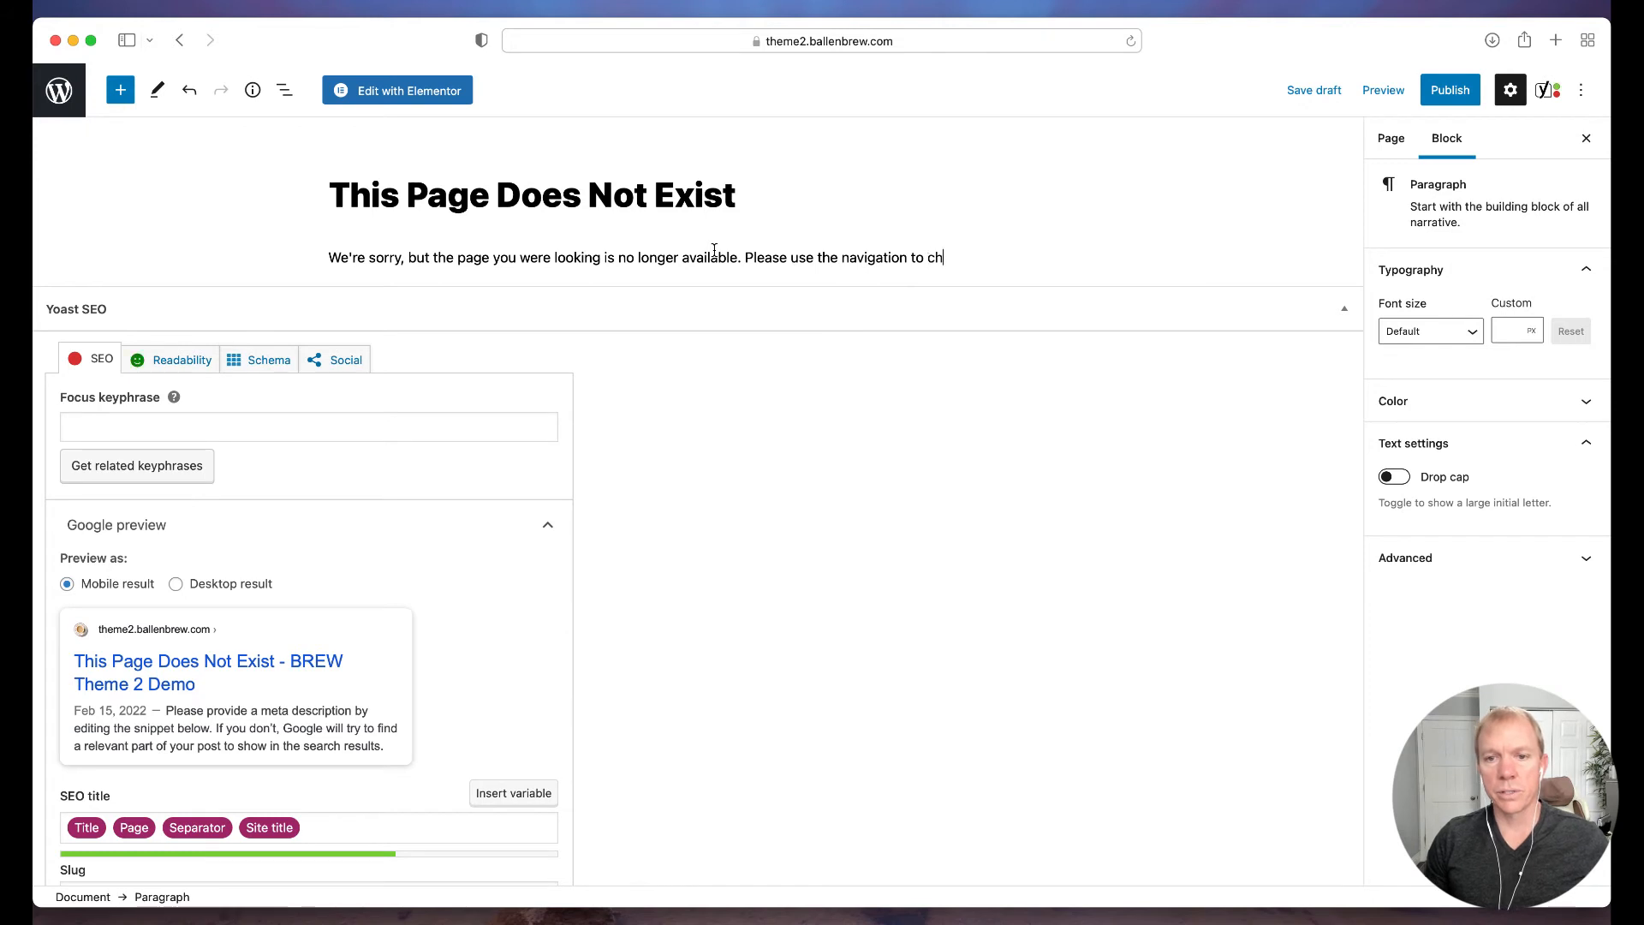
type("oose where you would like to go.")
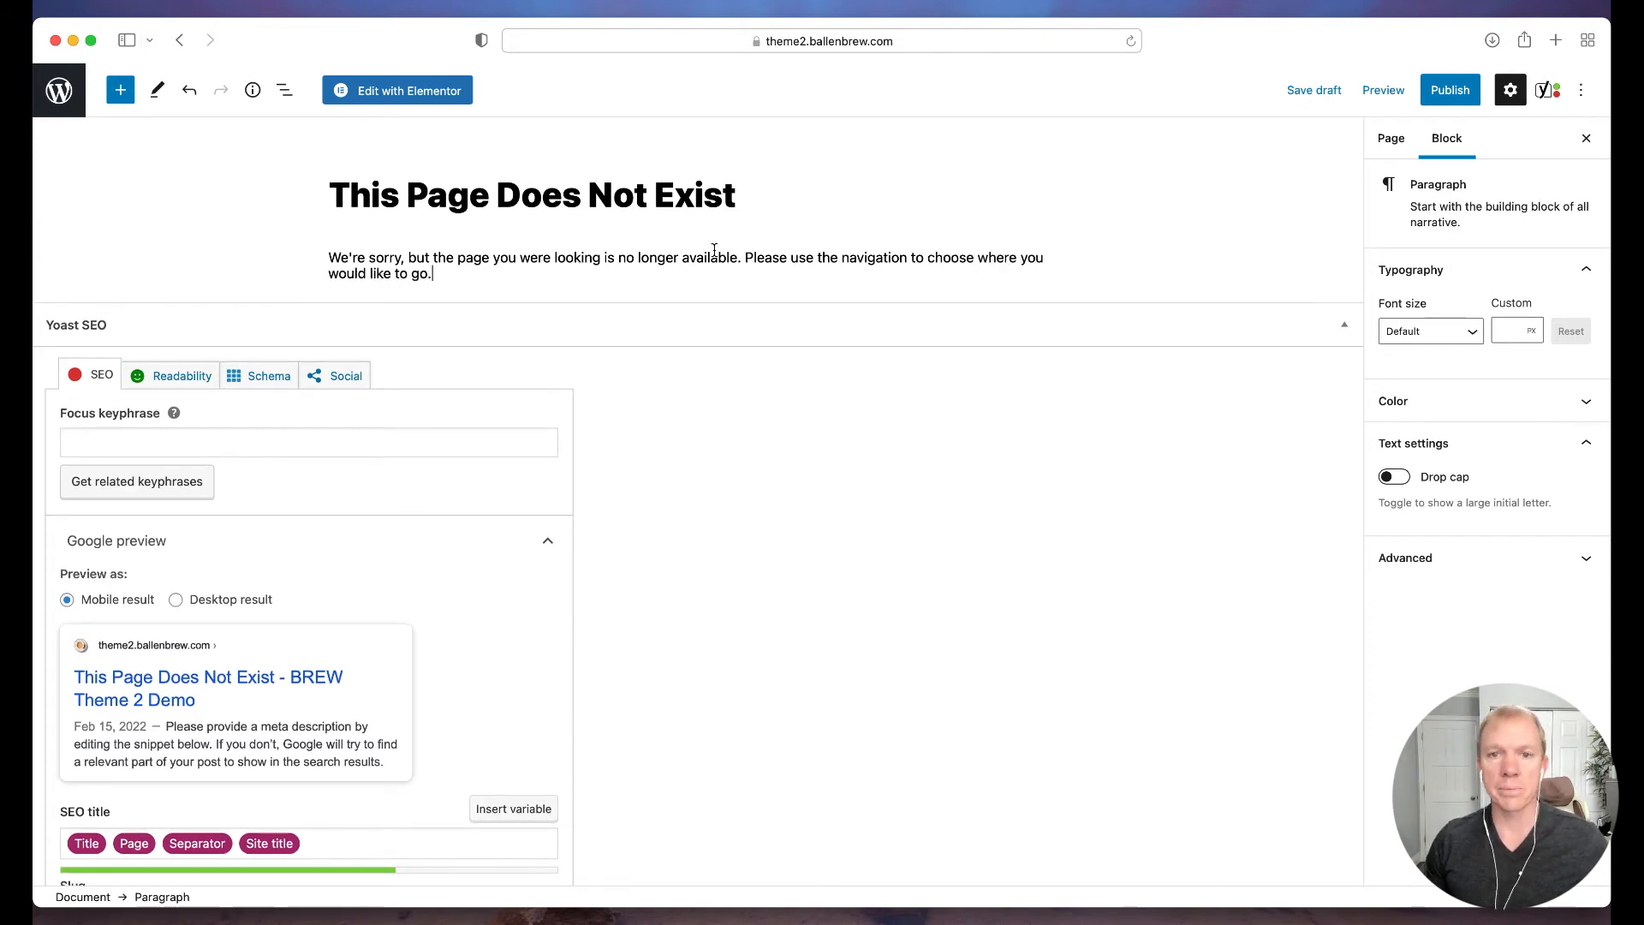
Insert a Search block below the apology paragraph.
key("Return")
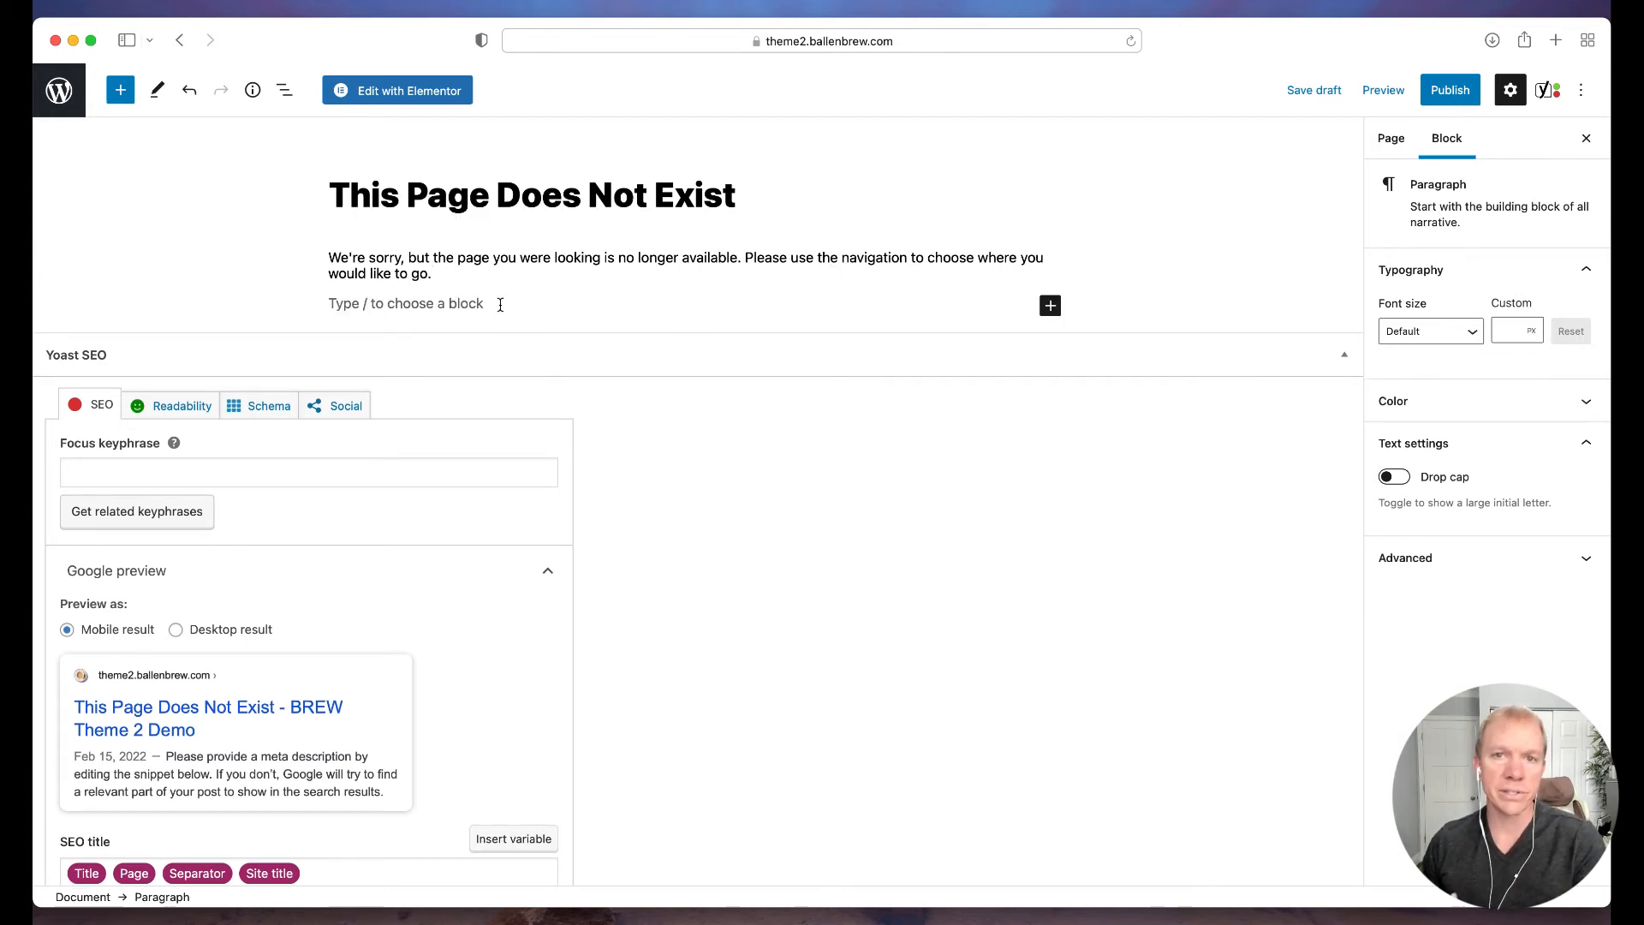
left_click(120, 89)
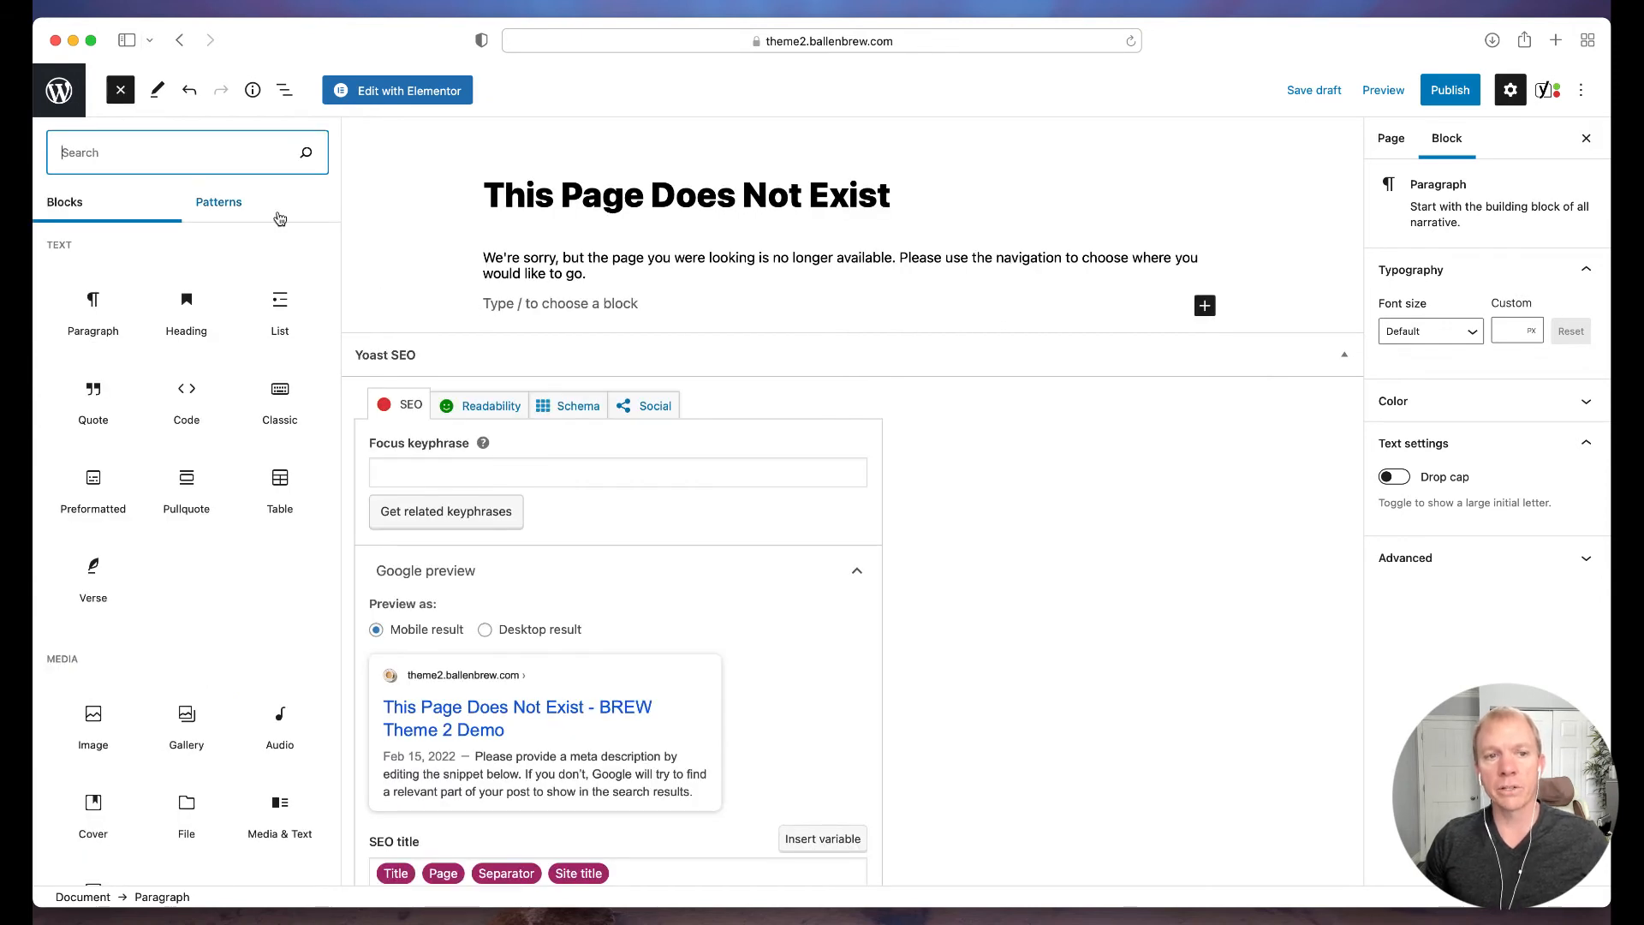
type("sear")
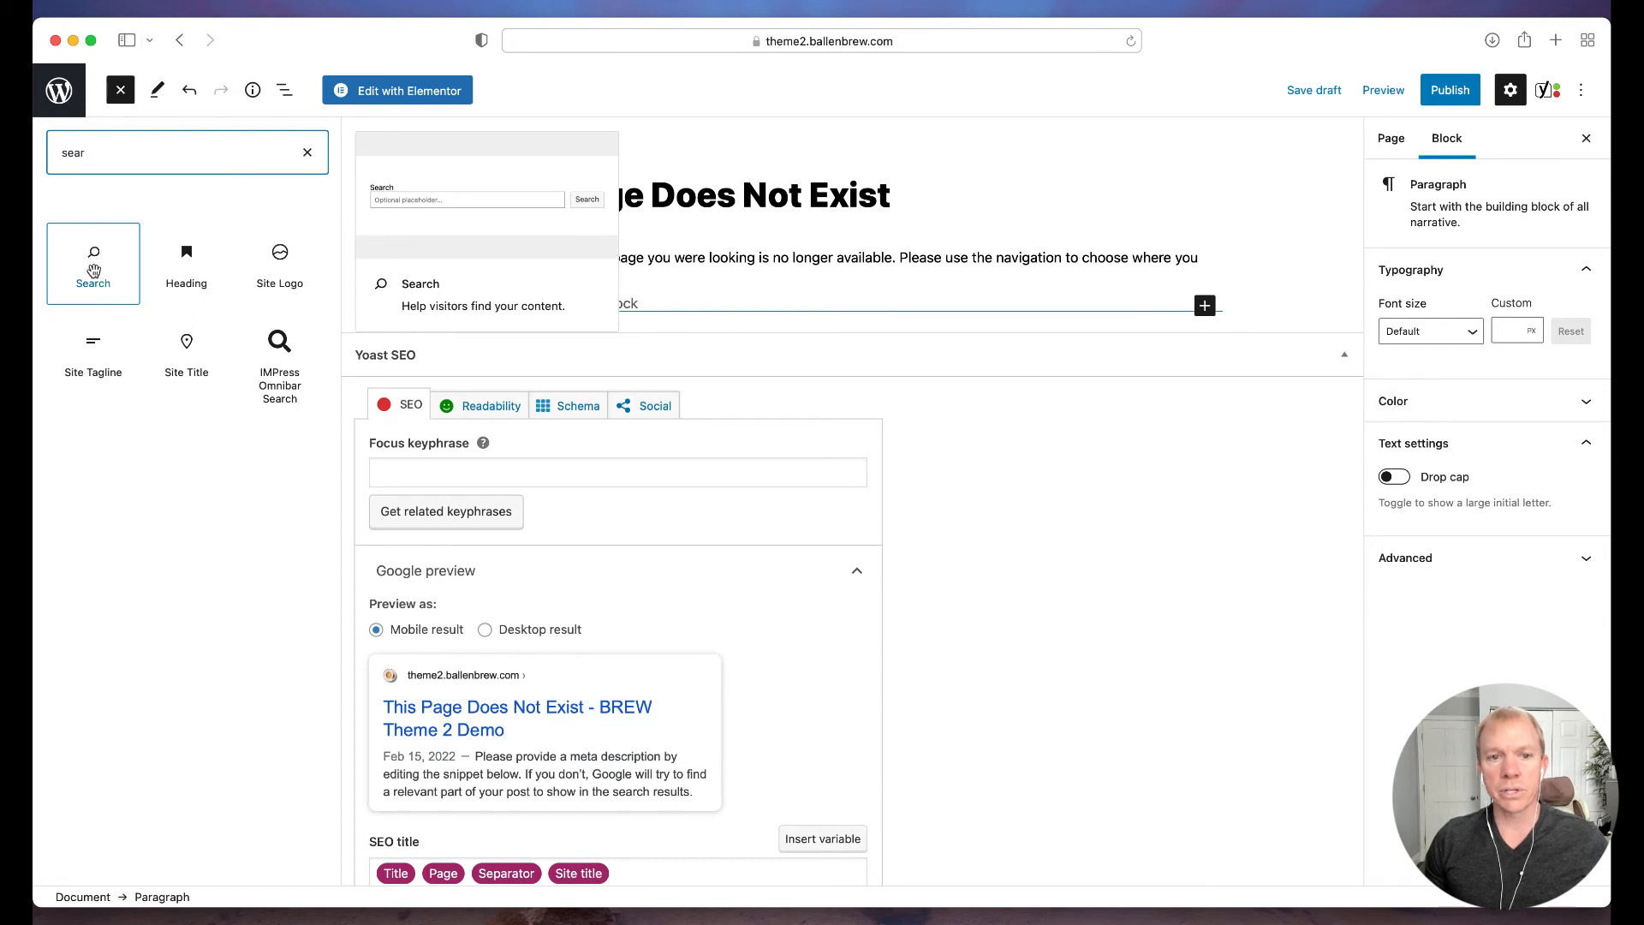
left_click(96, 270)
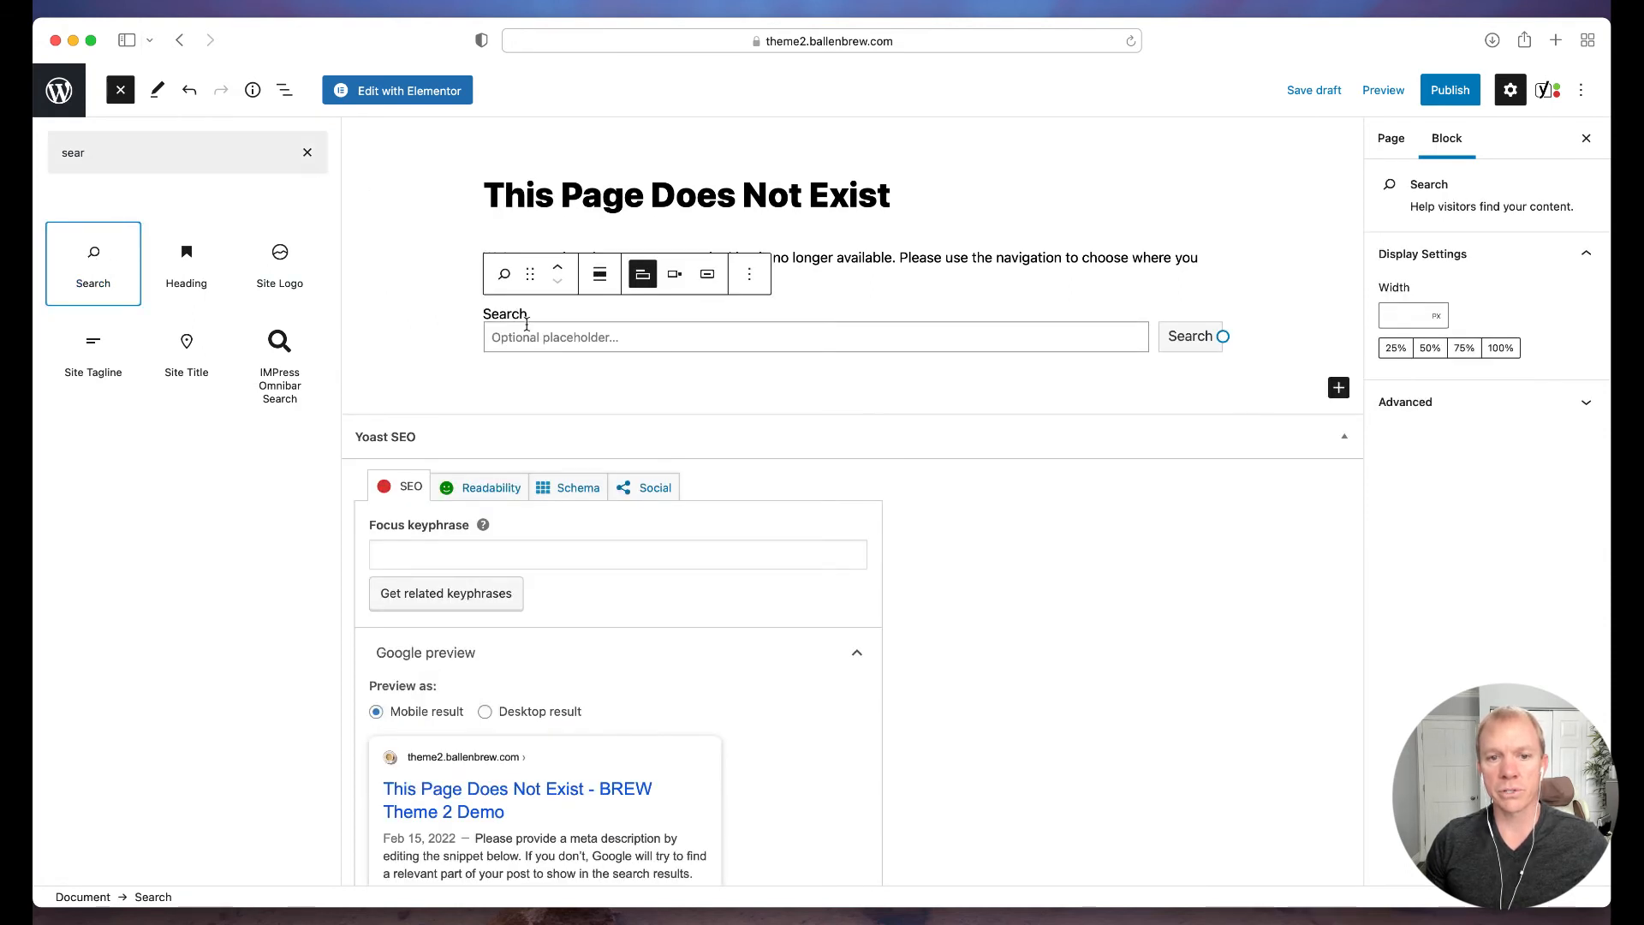
Extend the end of the paragraph's last sentence with ", or use the search bar below.".
left_click(1113, 262)
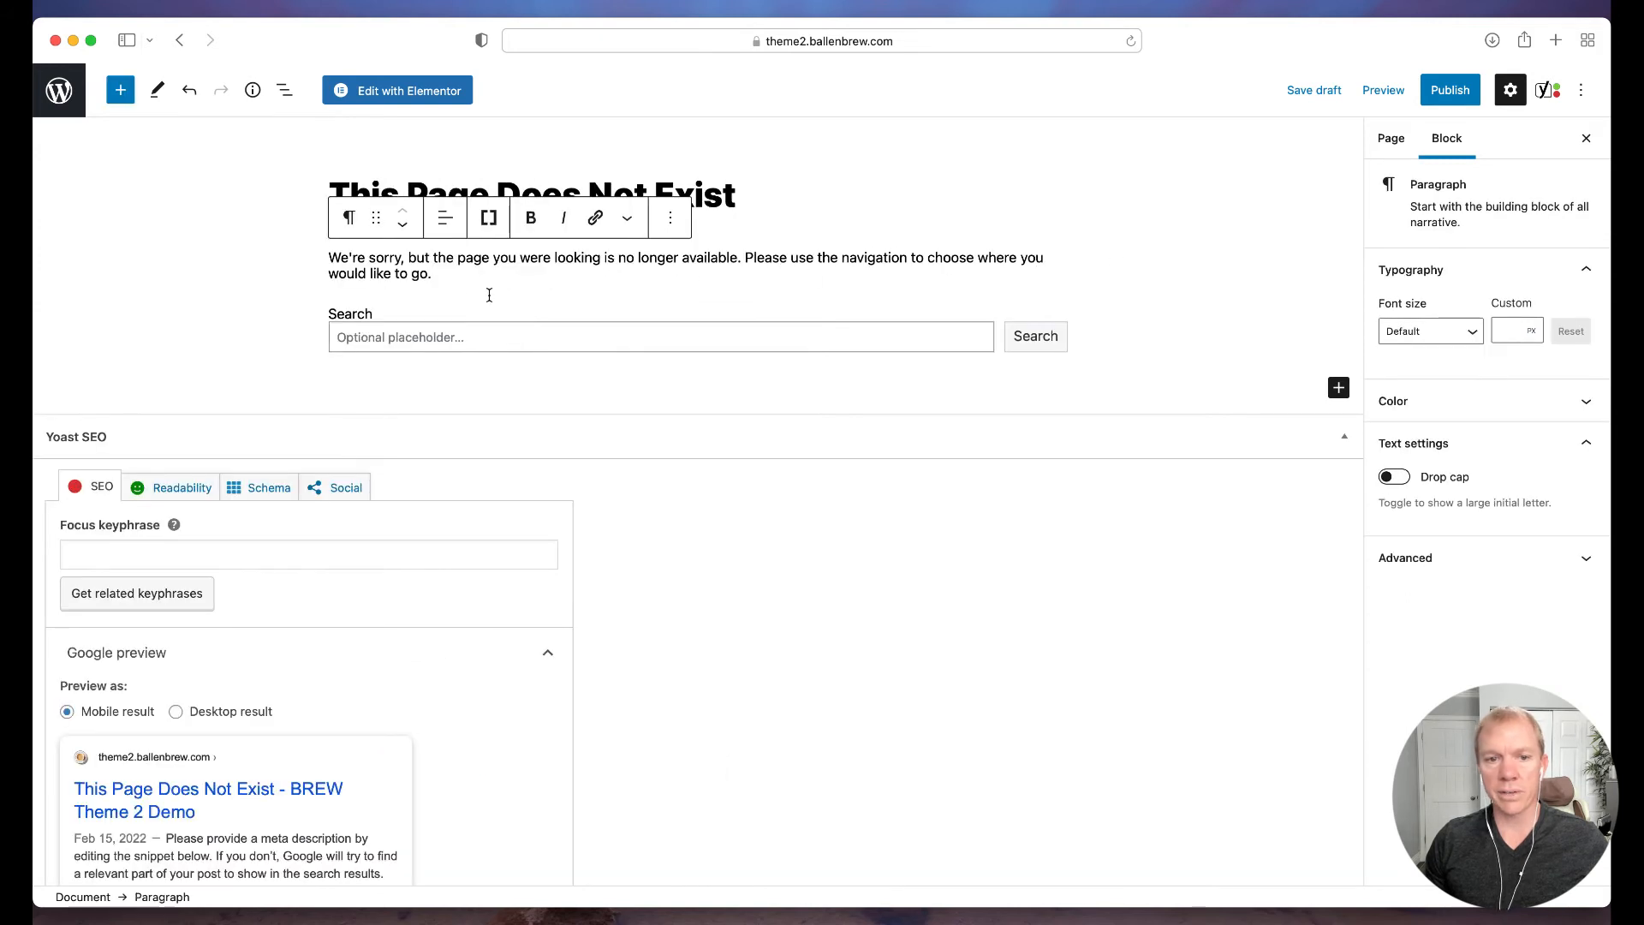
key("BackSpace")
type(", or use the sea")
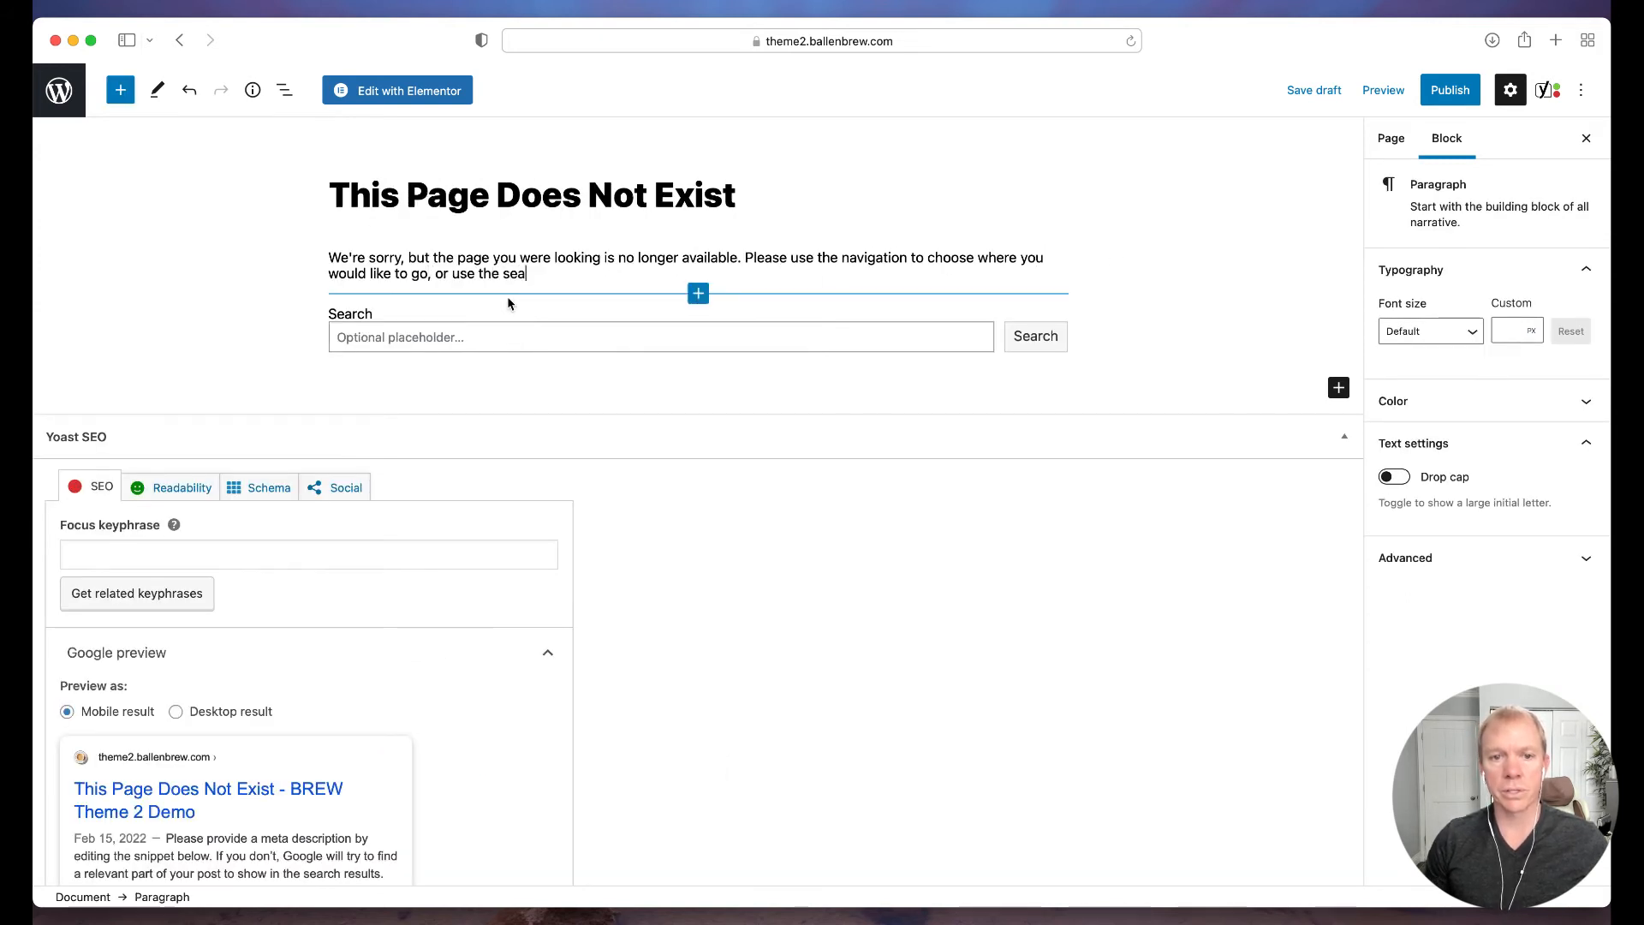
type("rch bar below.")
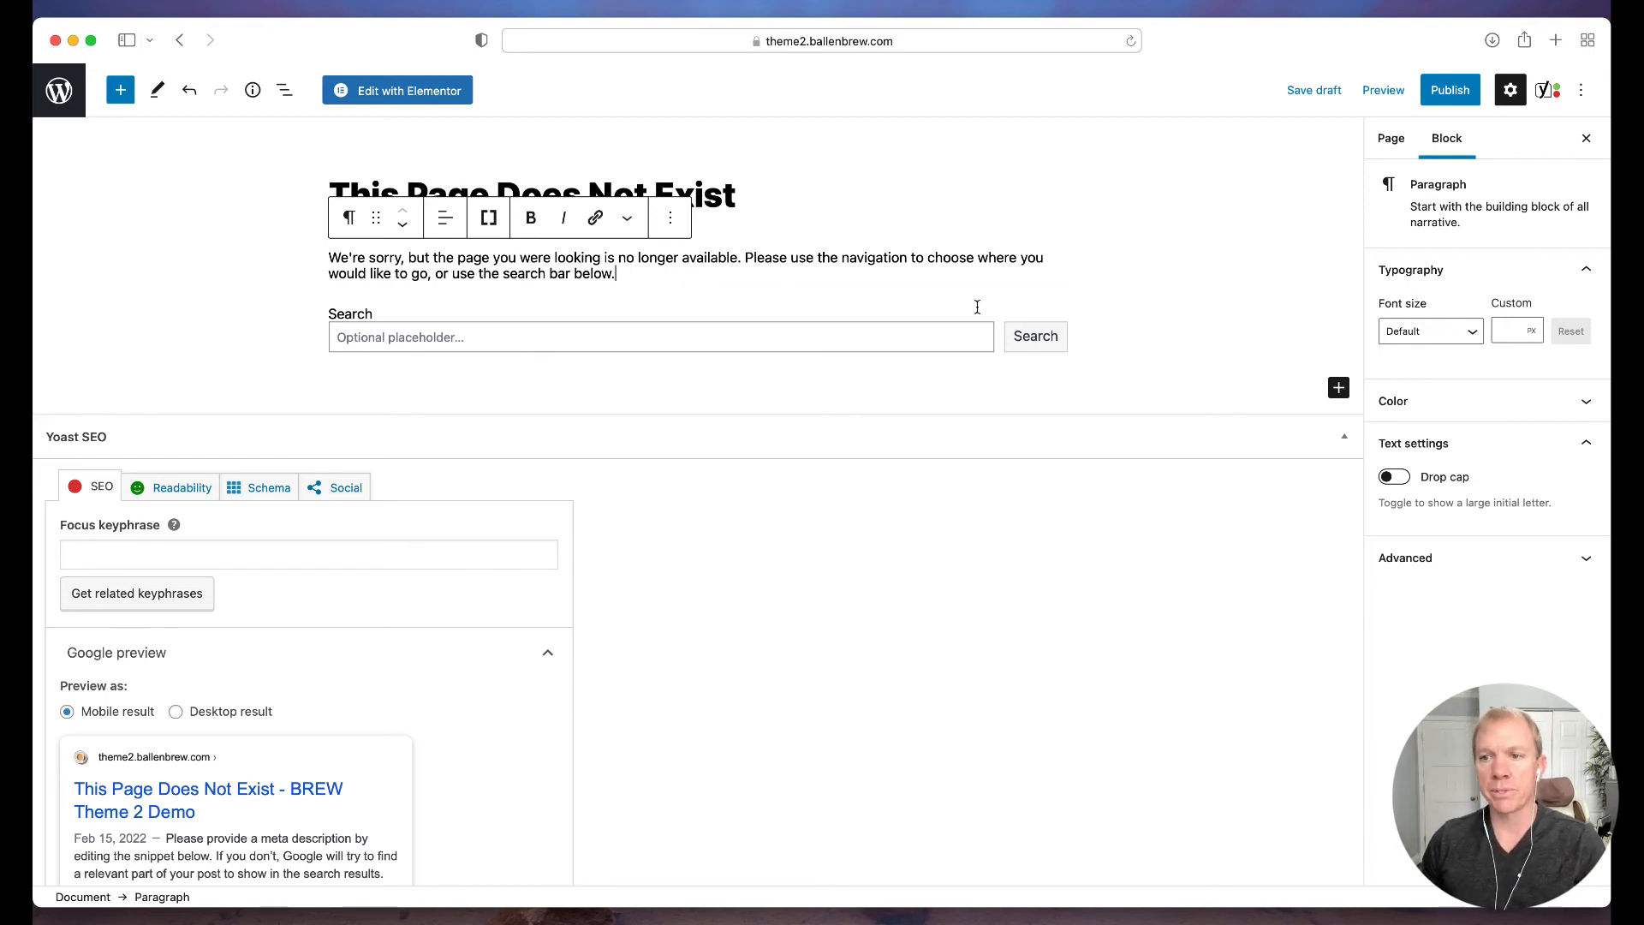
Publish the page "This Page Does Not Exist".
scroll(940, 379, "up", 3)
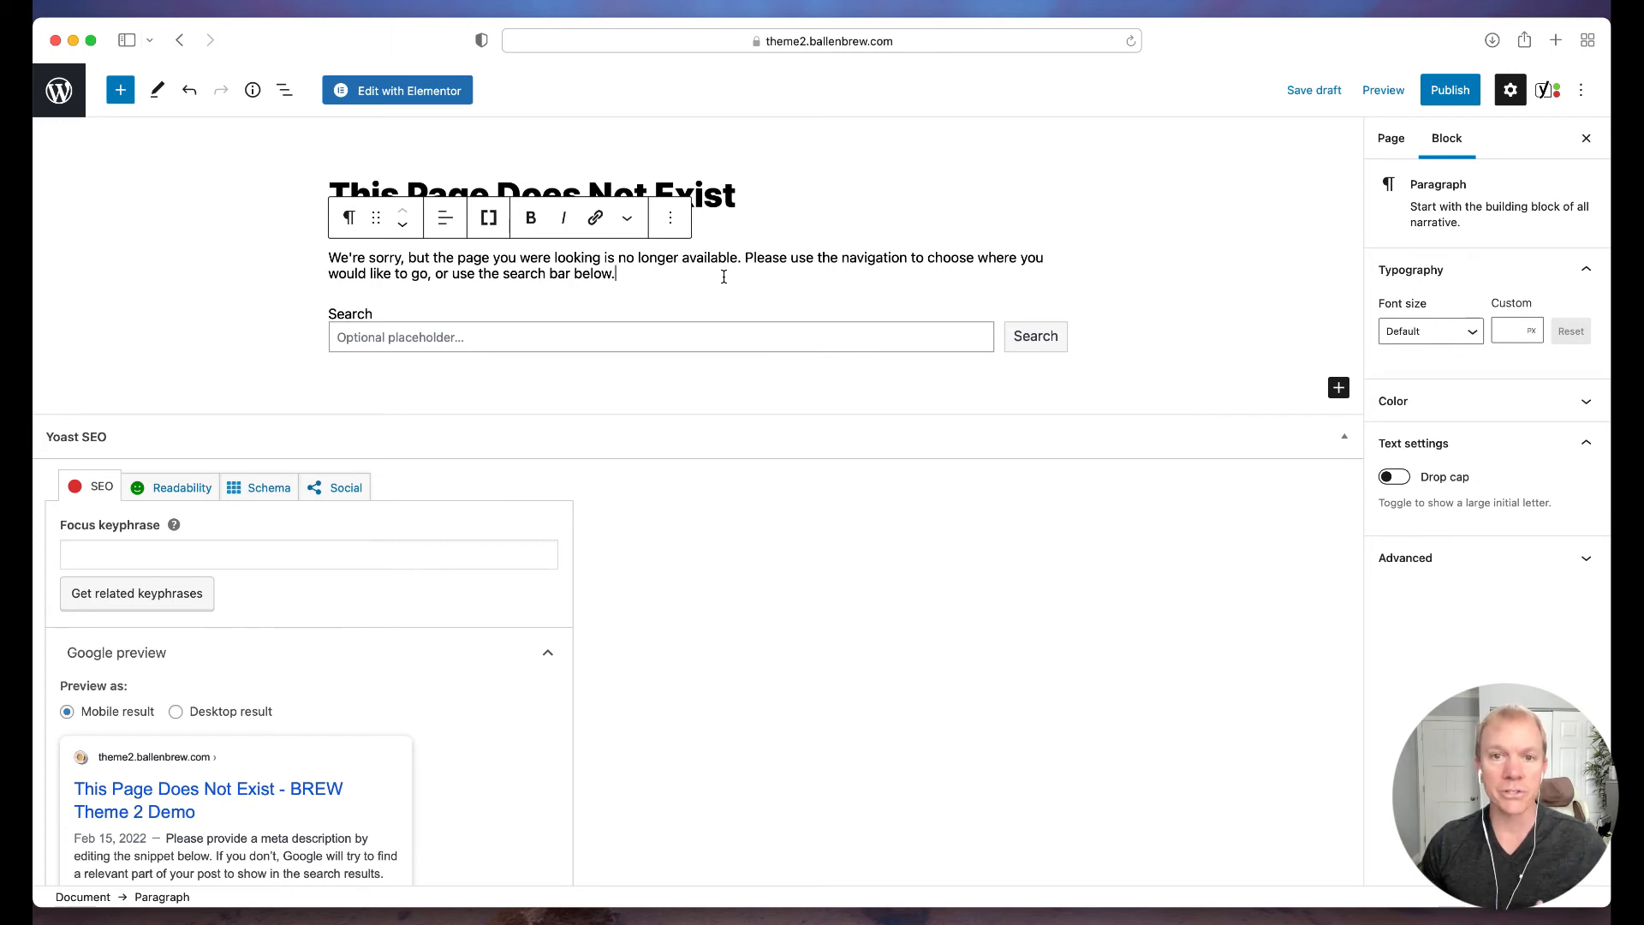
mouse_move(817, 297)
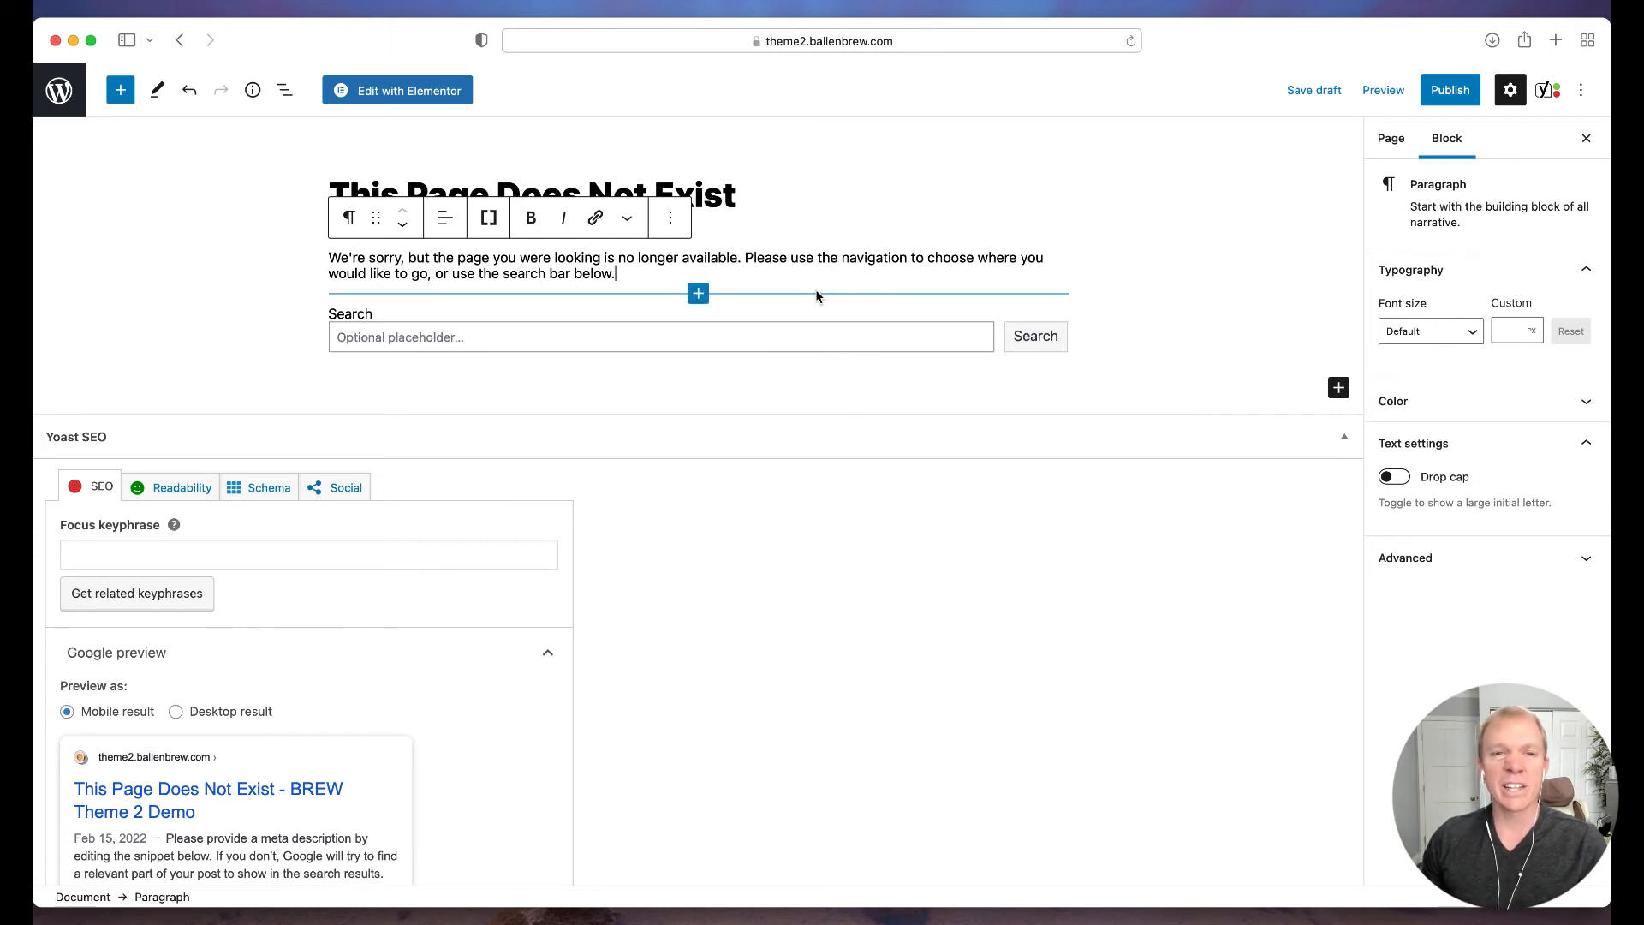
left_click(1449, 91)
left_click(1446, 92)
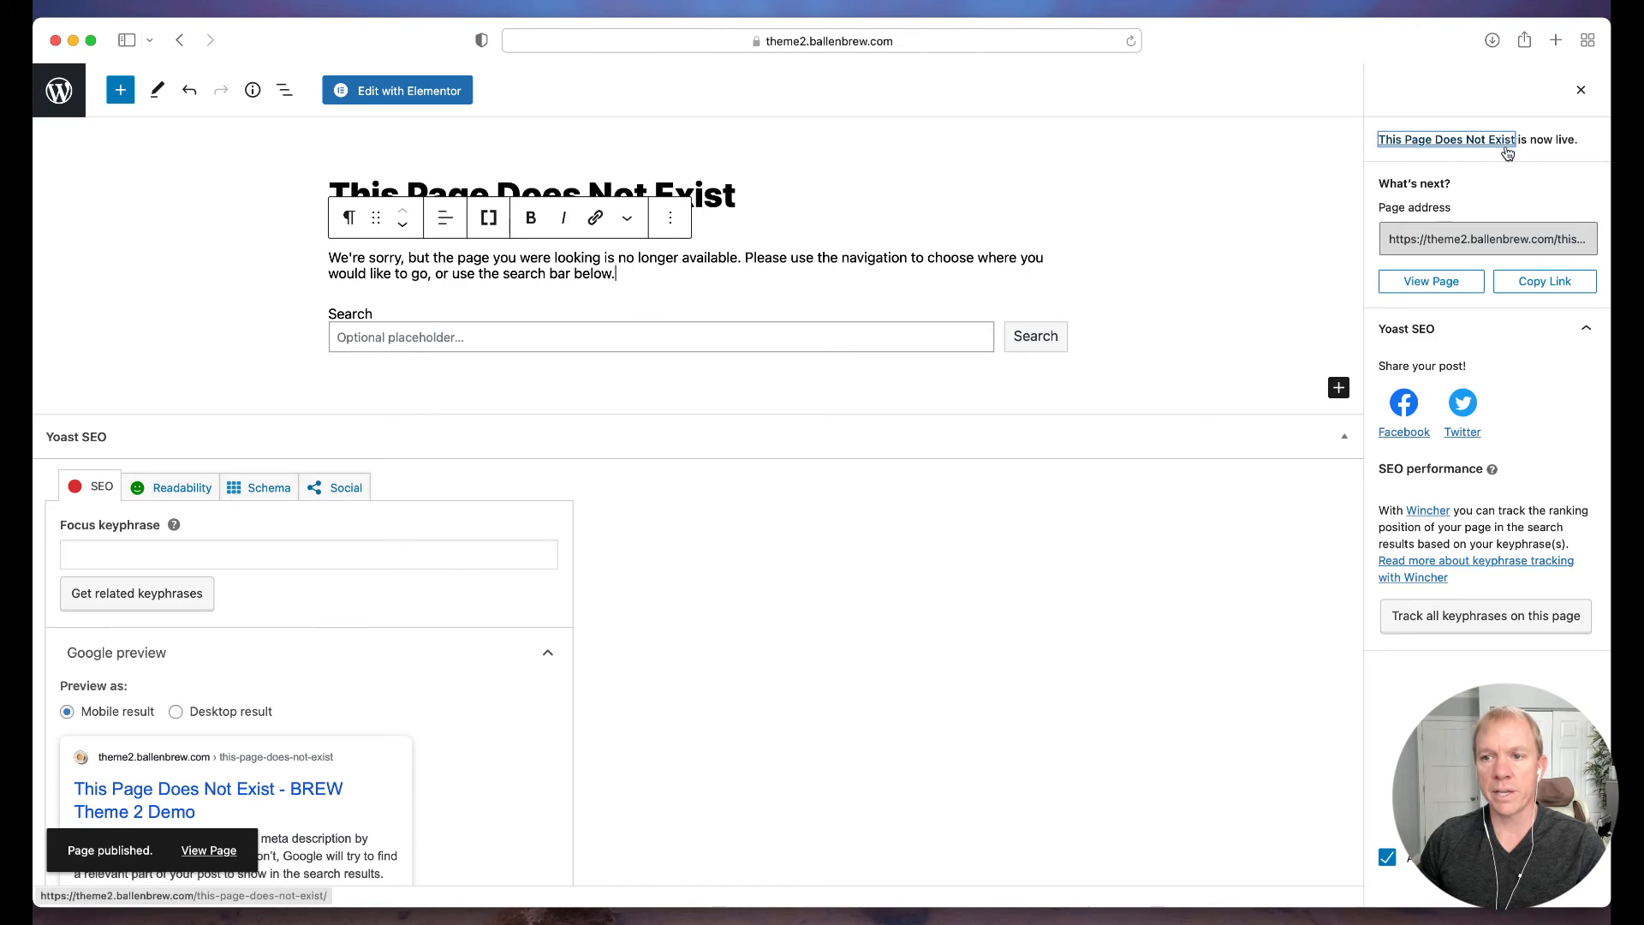
Leave the editor, open the settings of the 404page plugin and choose "This Page Does Not Exist" as the page displayed for 404 errors.
left_click(60, 100)
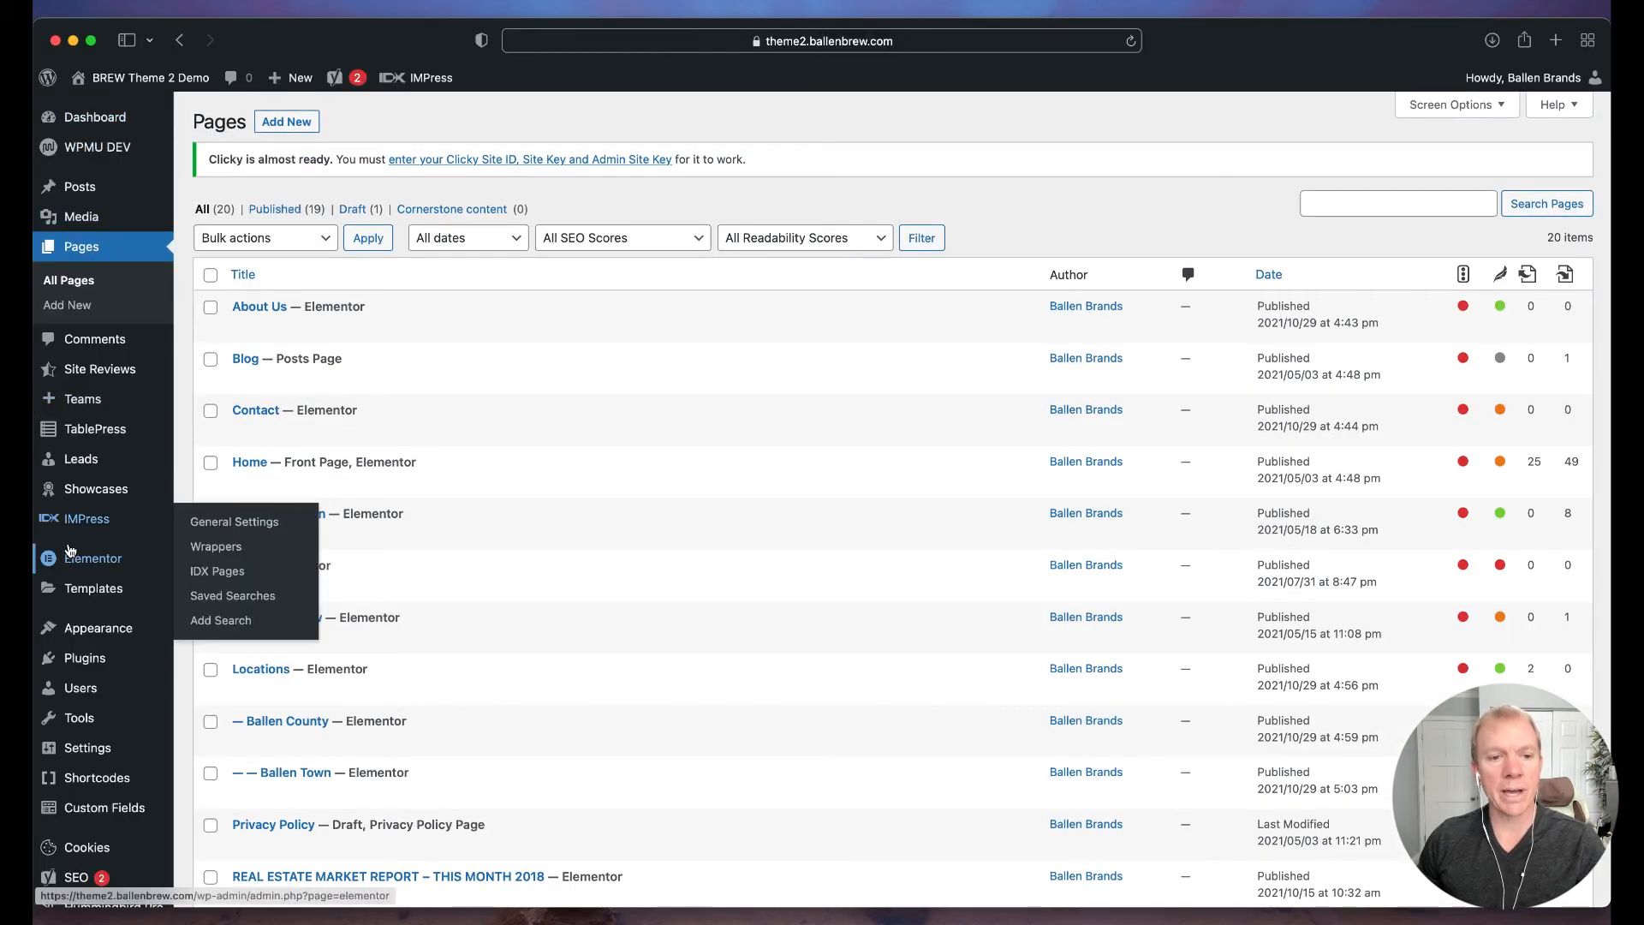
left_click(85, 658)
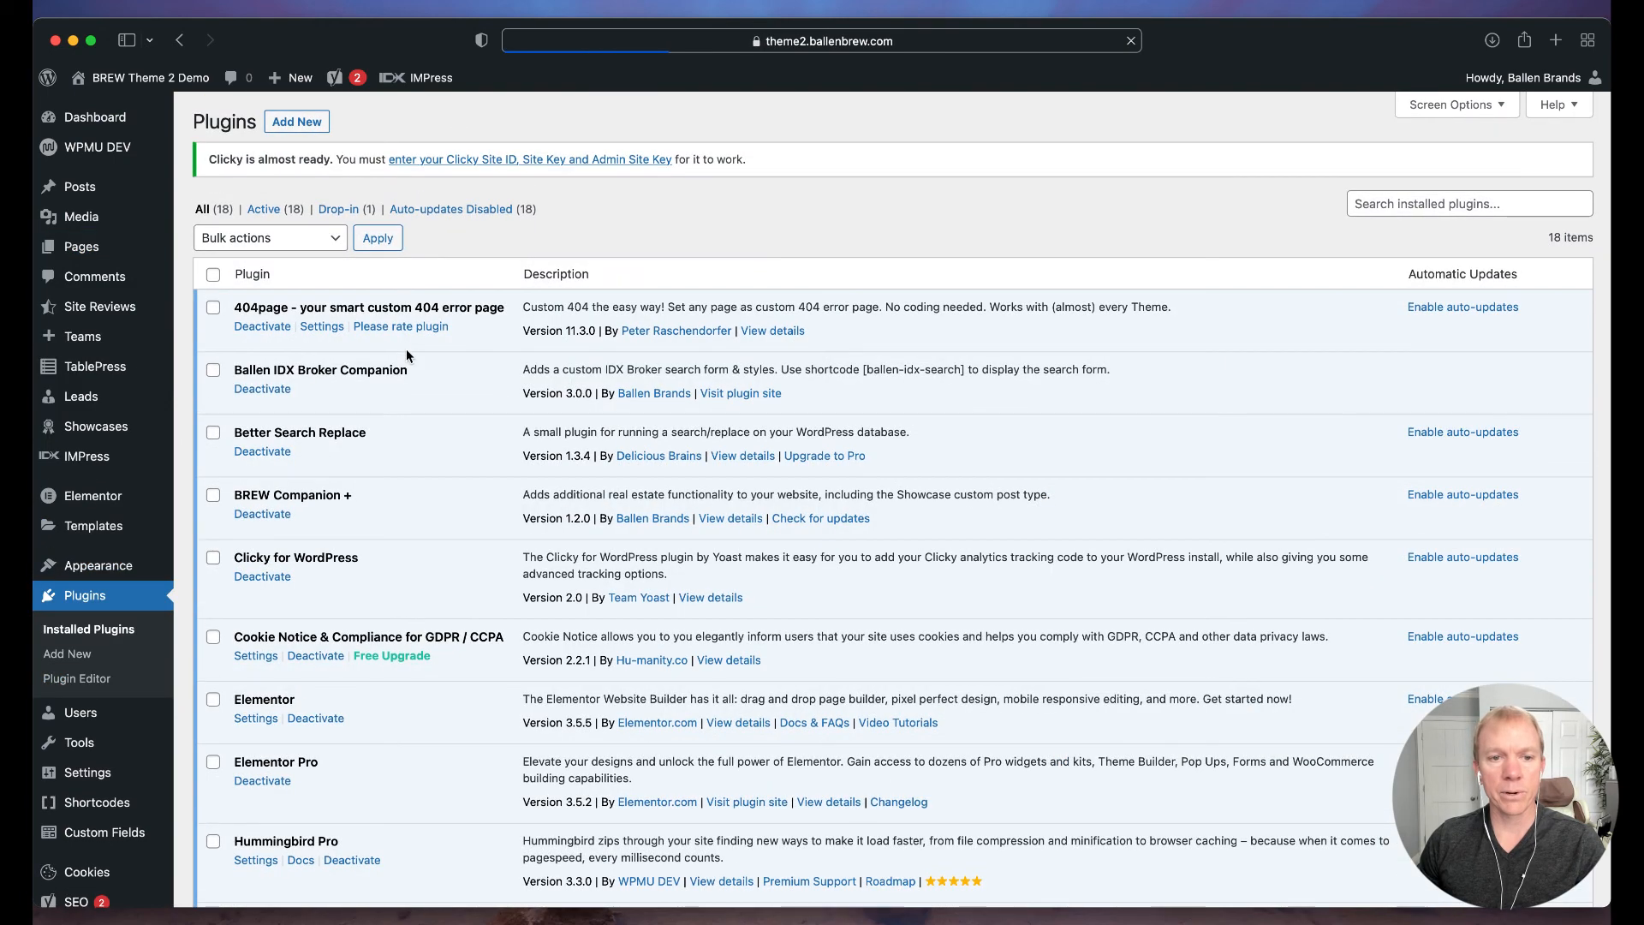
left_click(325, 329)
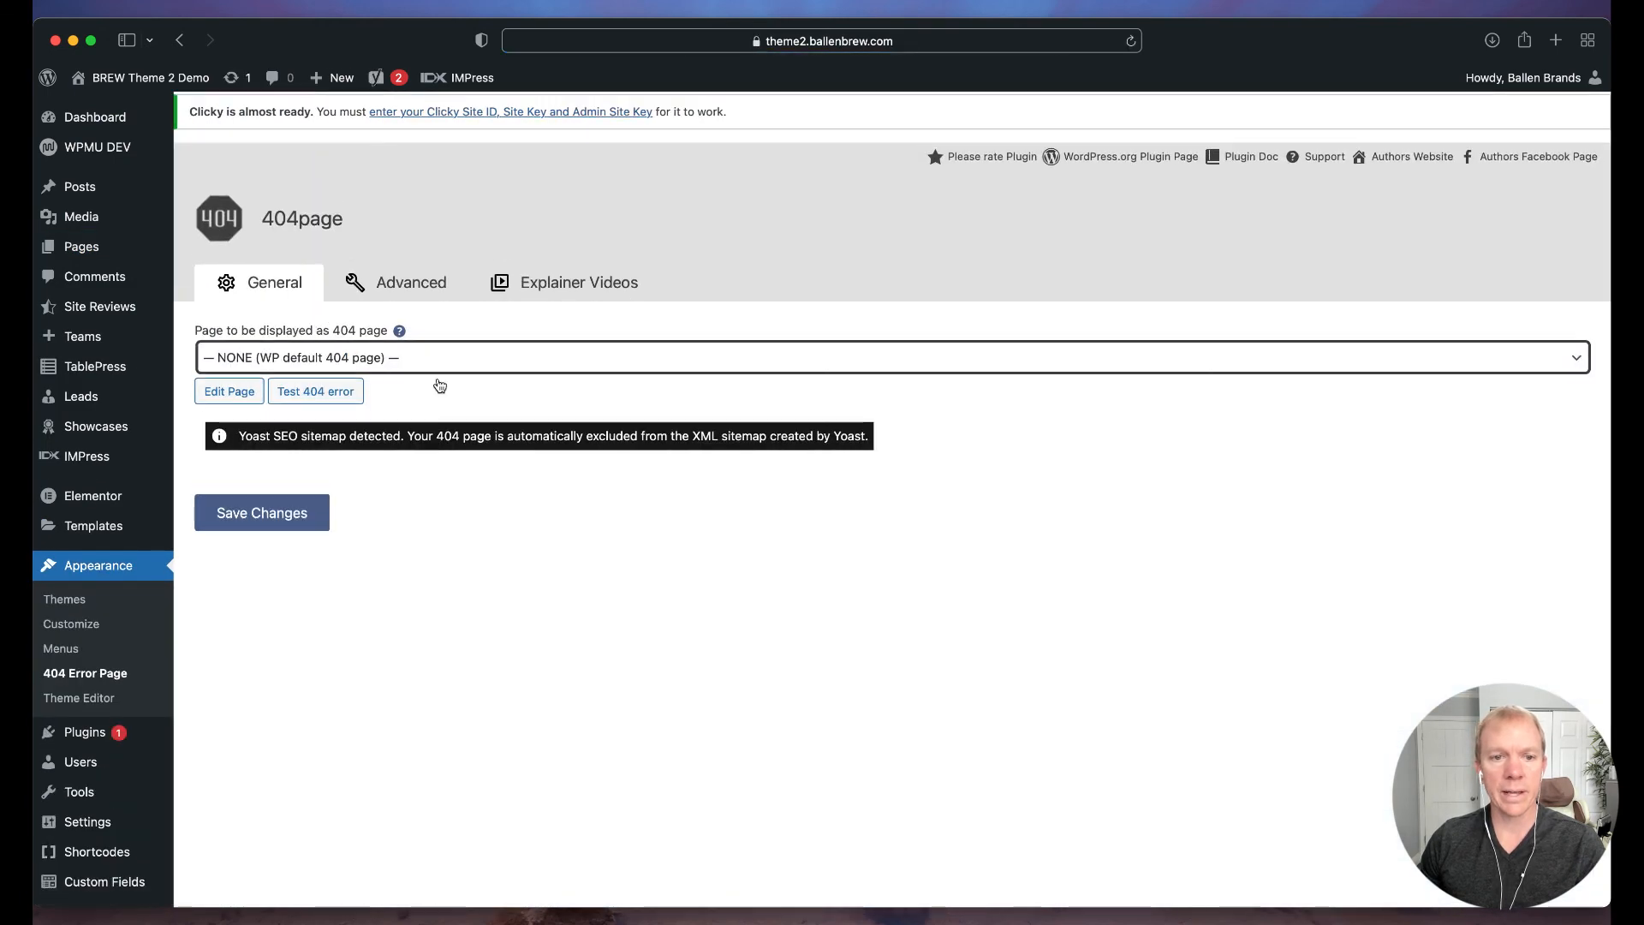
left_click(447, 357)
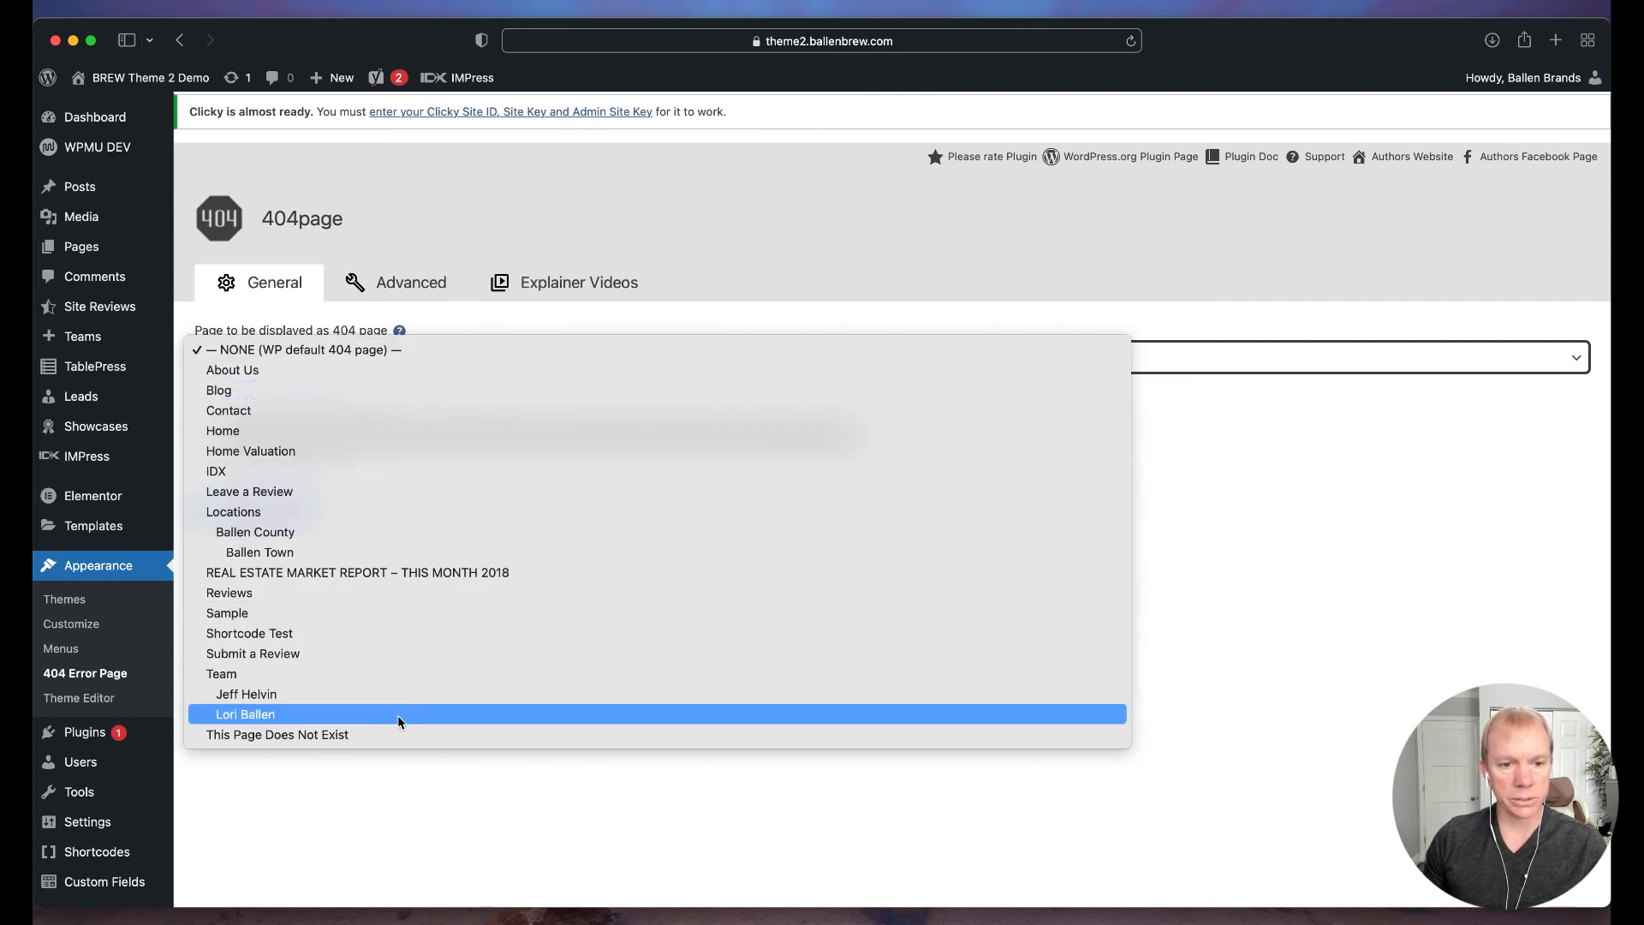
left_click(357, 735)
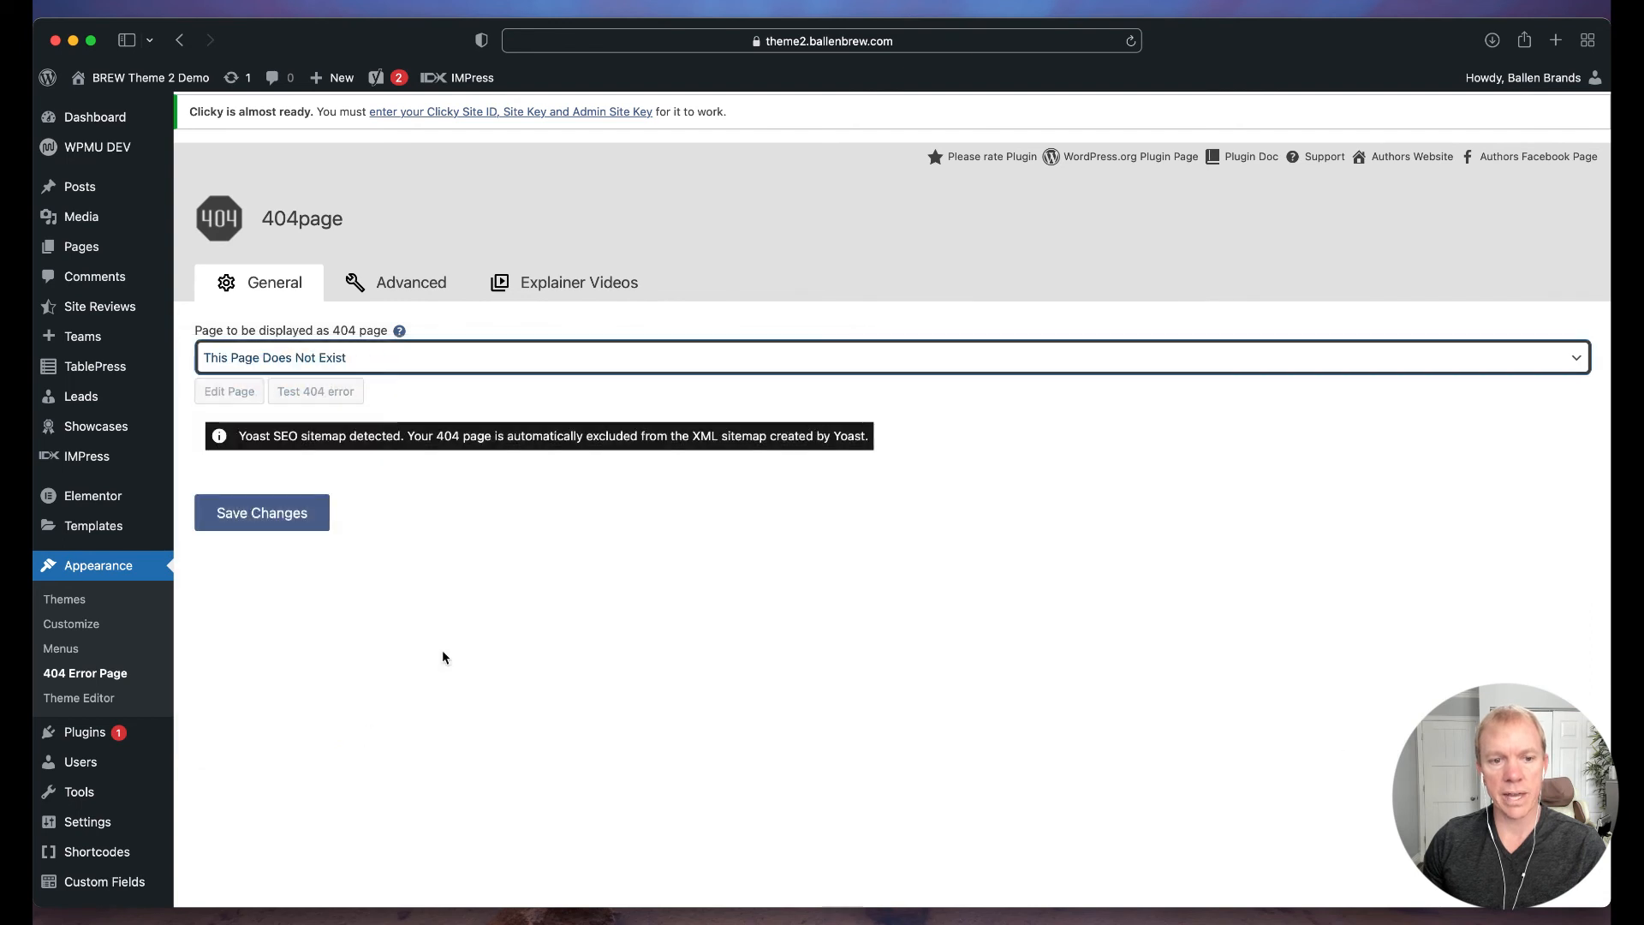